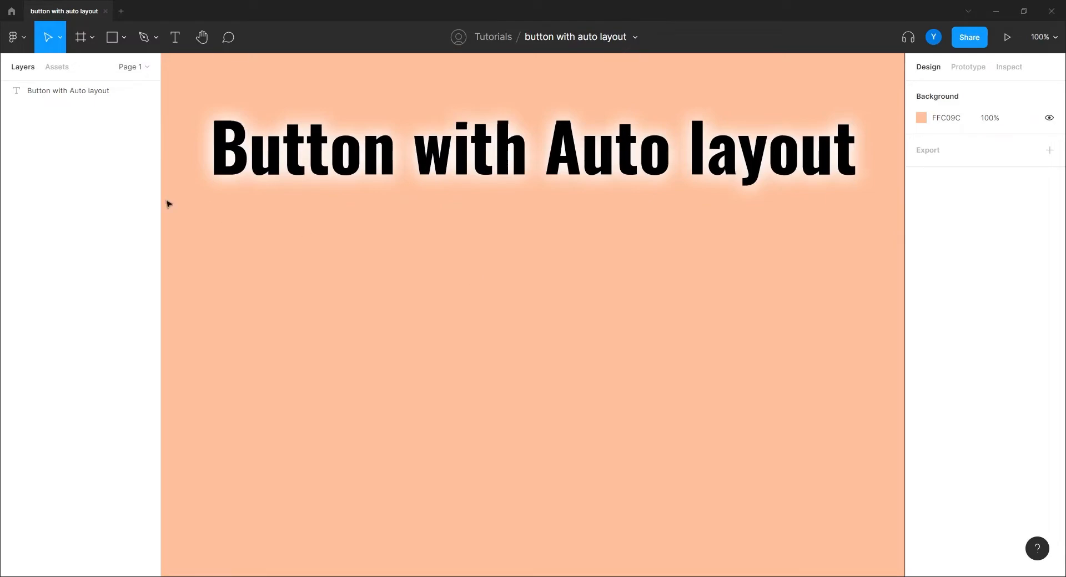
Add a text layer reading "Button" below the title and move it to about X 202, Y -202
click(175, 37)
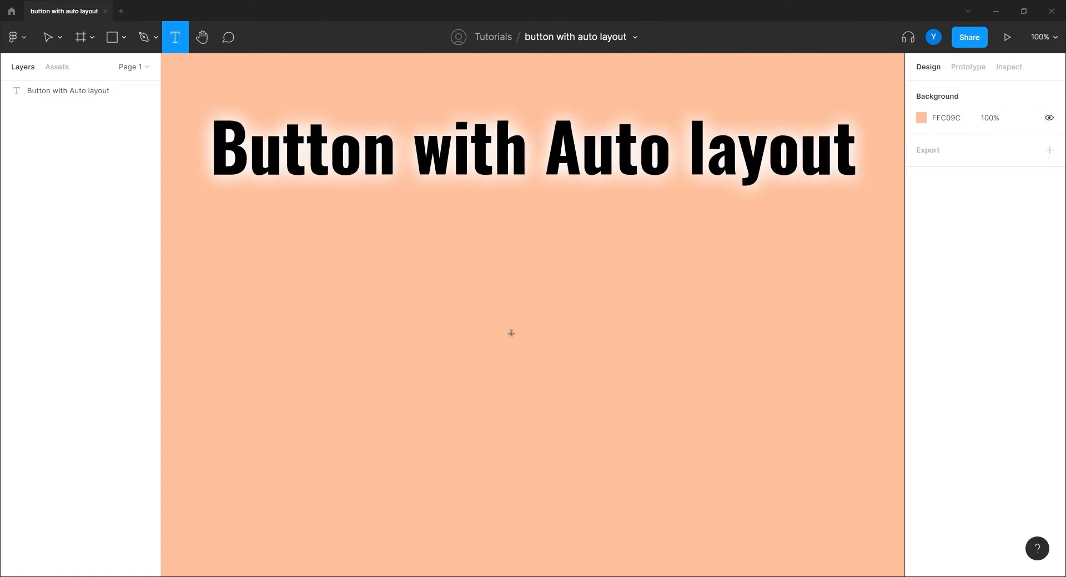
click(516, 303)
text(Button)
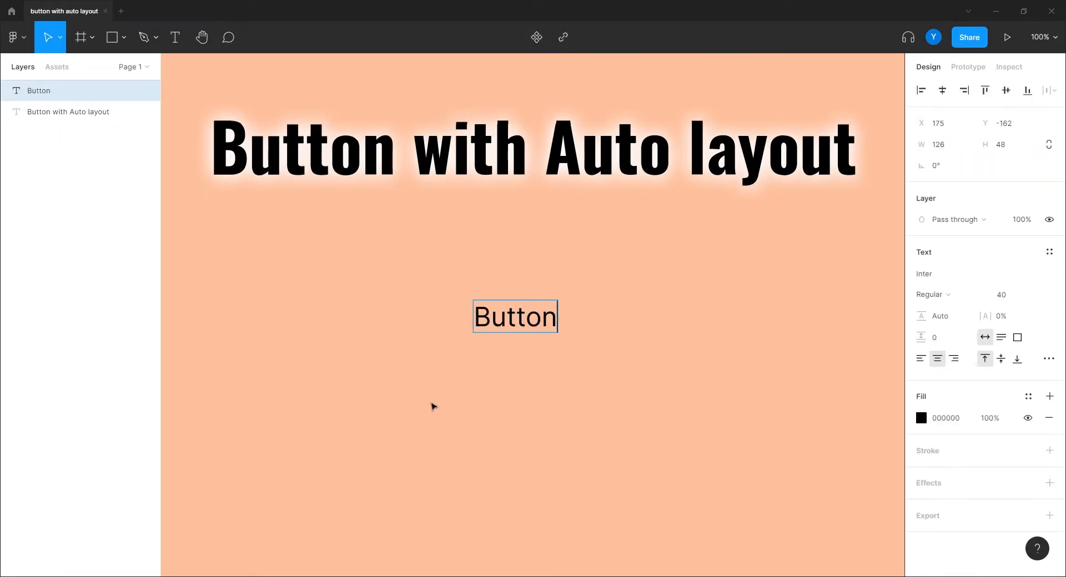
key(Escape)
drag(502, 320, 486, 286)
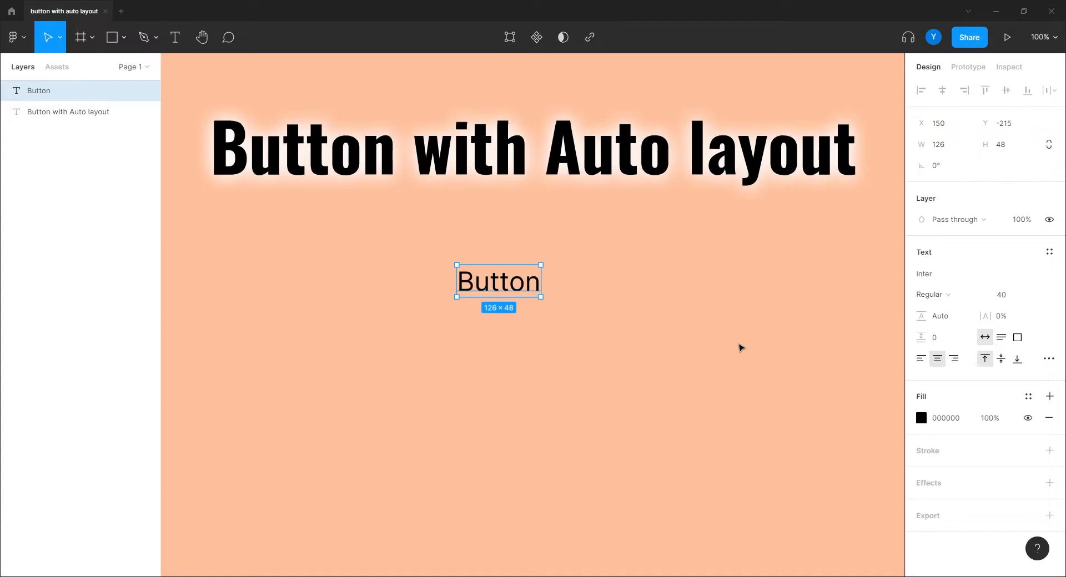
drag(485, 365, 526, 374)
drag(536, 305, 571, 313)
Examine the Button text's bounding box and the empty space around its letters up close
key(ctrl+equal)
key(ctrl+equal)
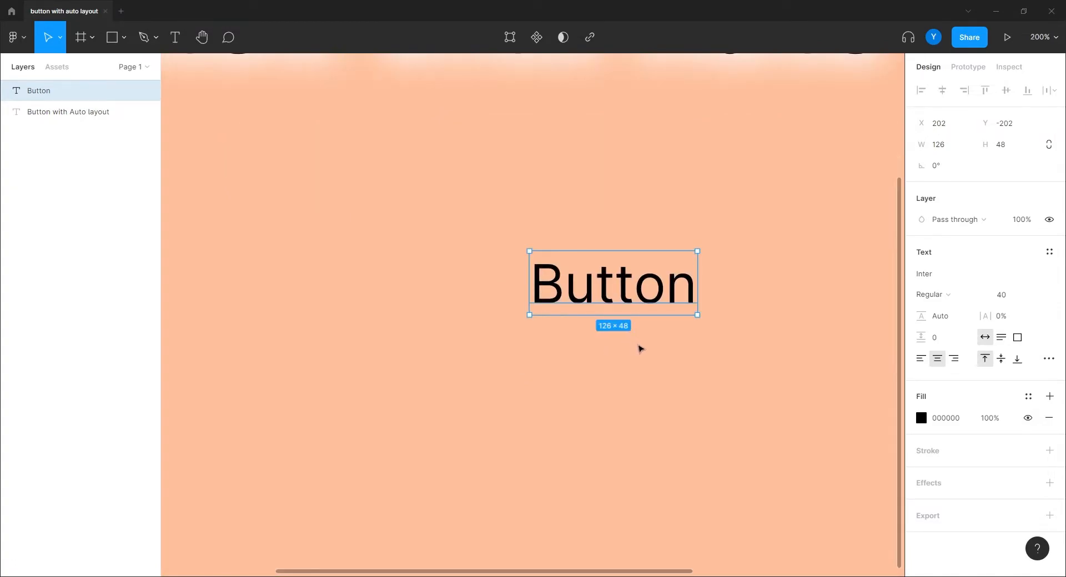
drag(649, 363, 498, 368)
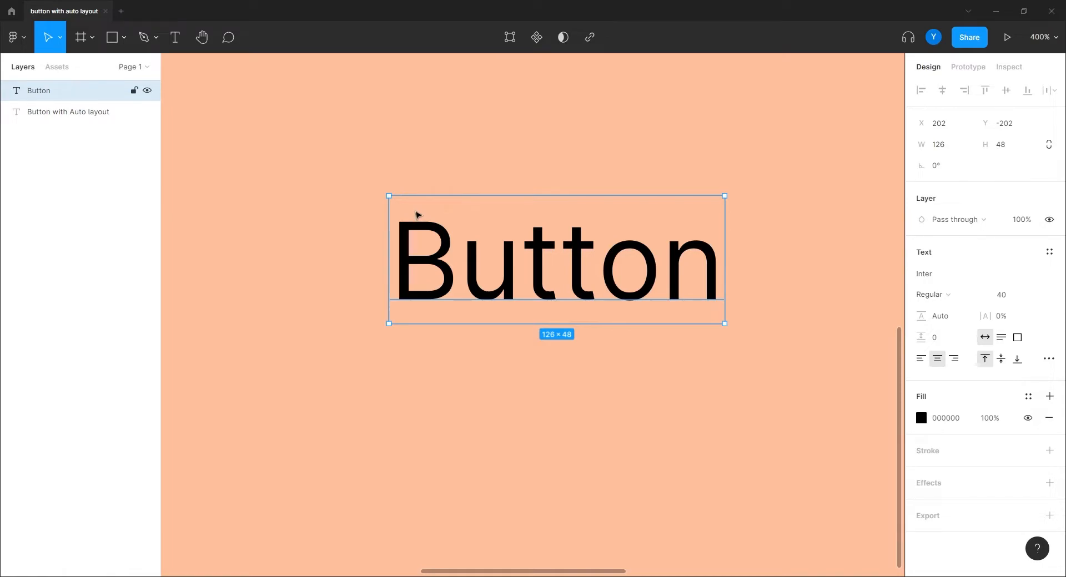
scroll(407, 297, left, 3)
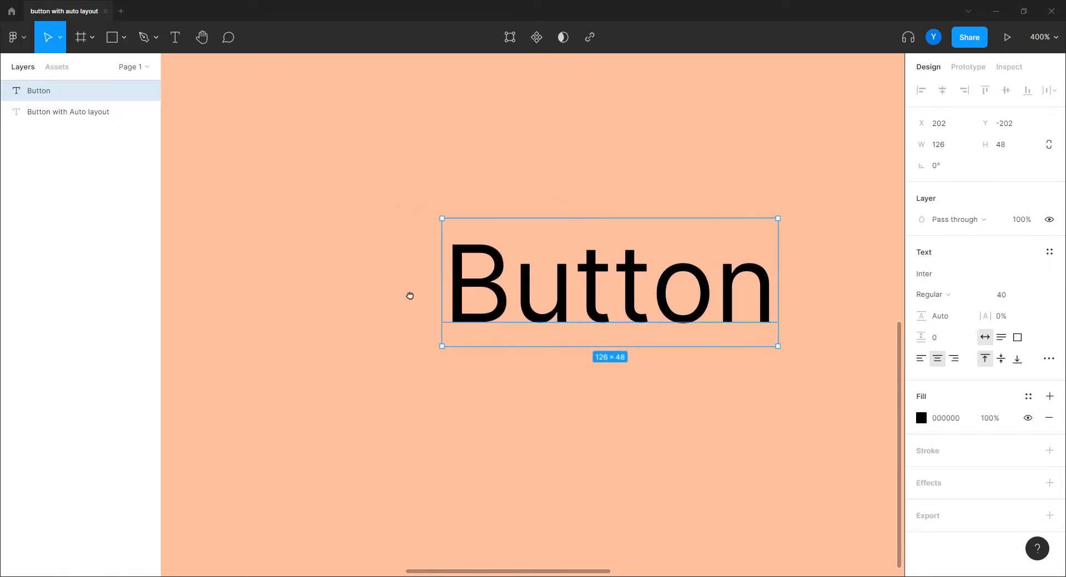
ctrl+scroll(373, 216, up, 10)
scroll(373, 216, left, 8)
scroll(373, 217, up, 6)
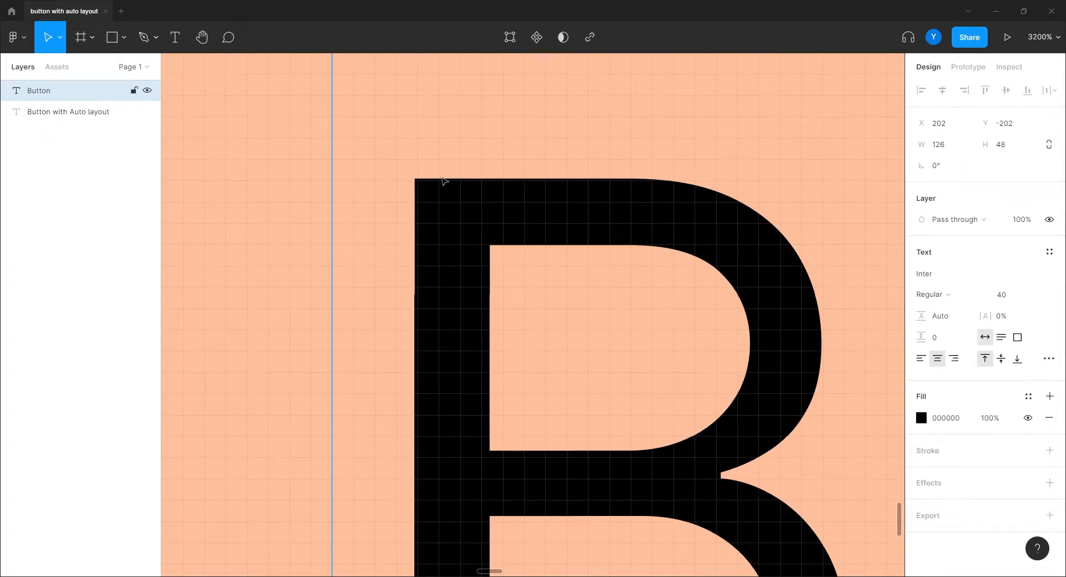
ctrl+scroll(577, 425, down, 5)
drag(581, 429, 448, 367)
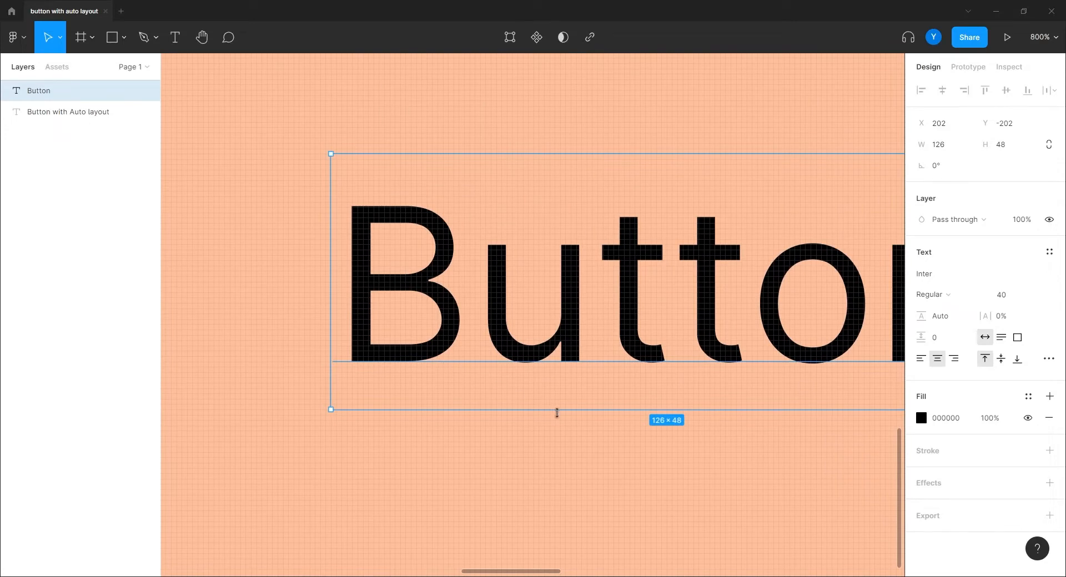
key(ctrl+minus)
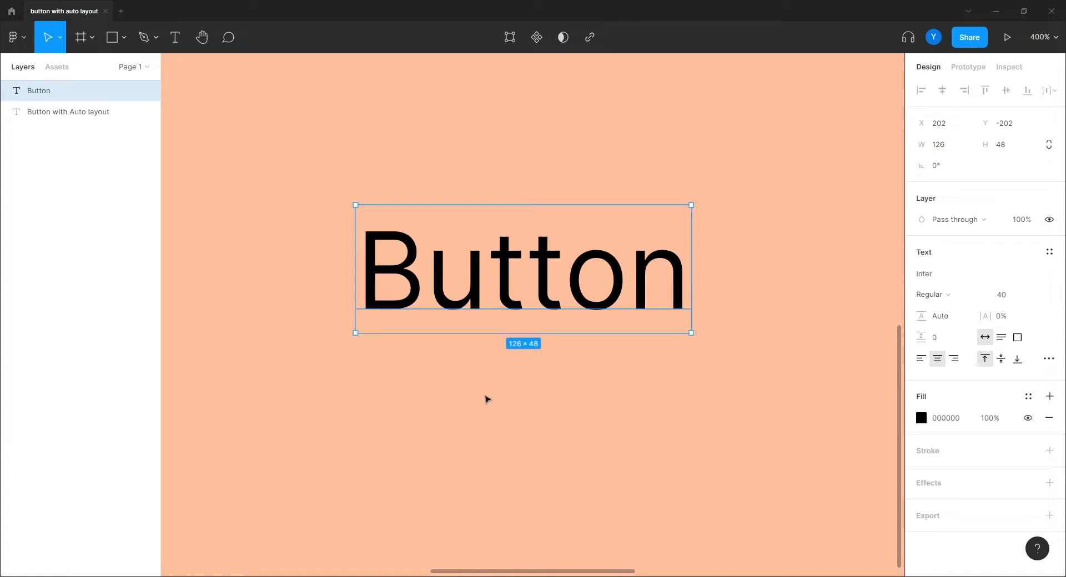
click(444, 391)
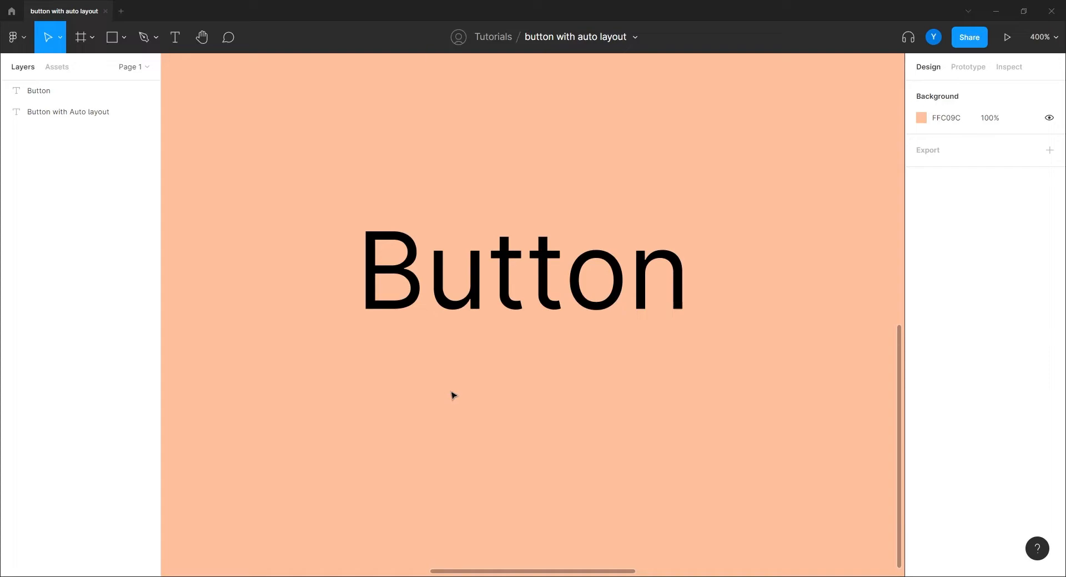
click(435, 295)
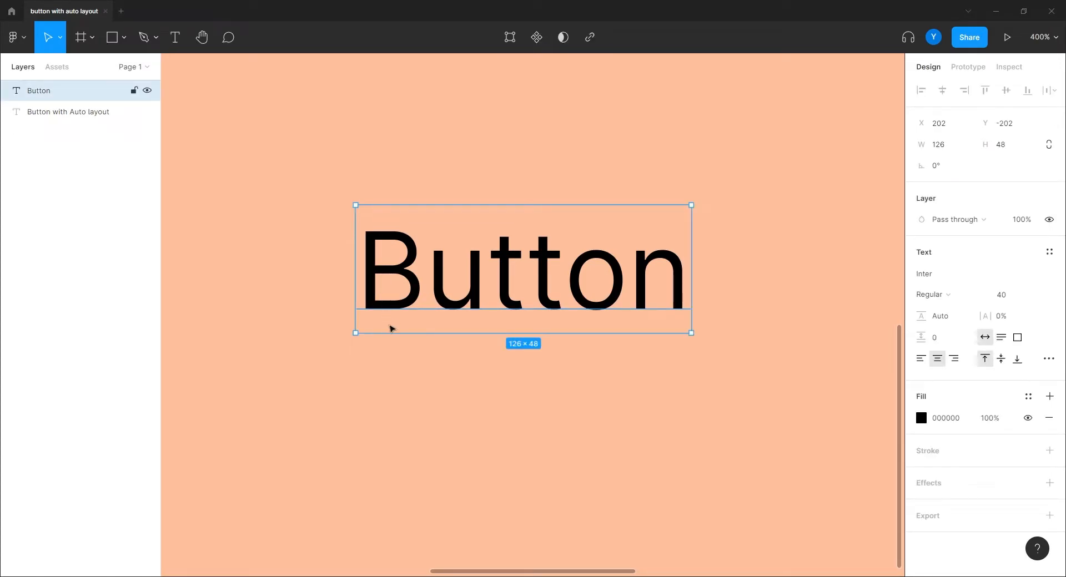
key(minus)
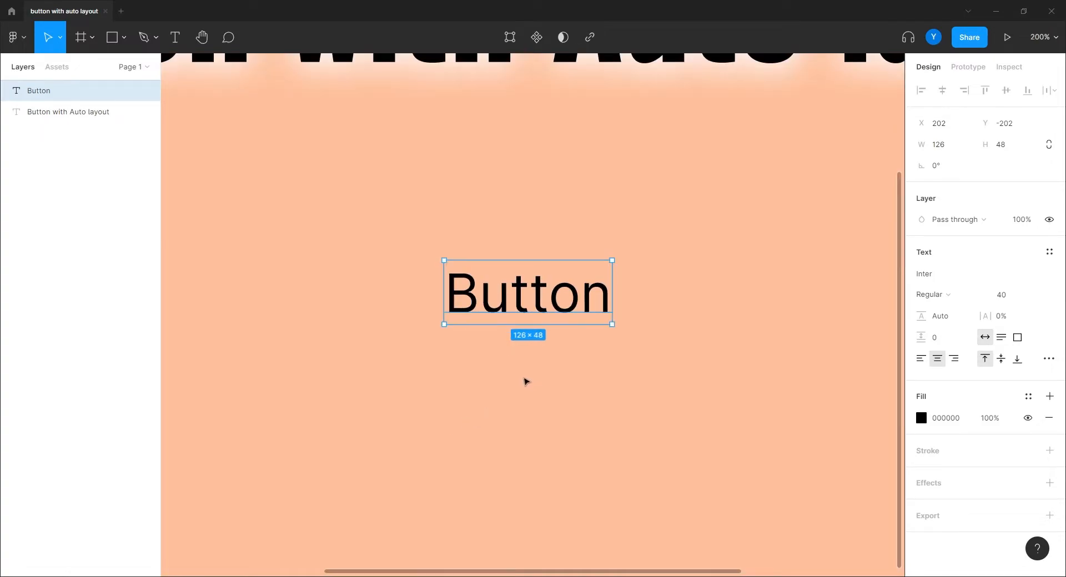
click(522, 379)
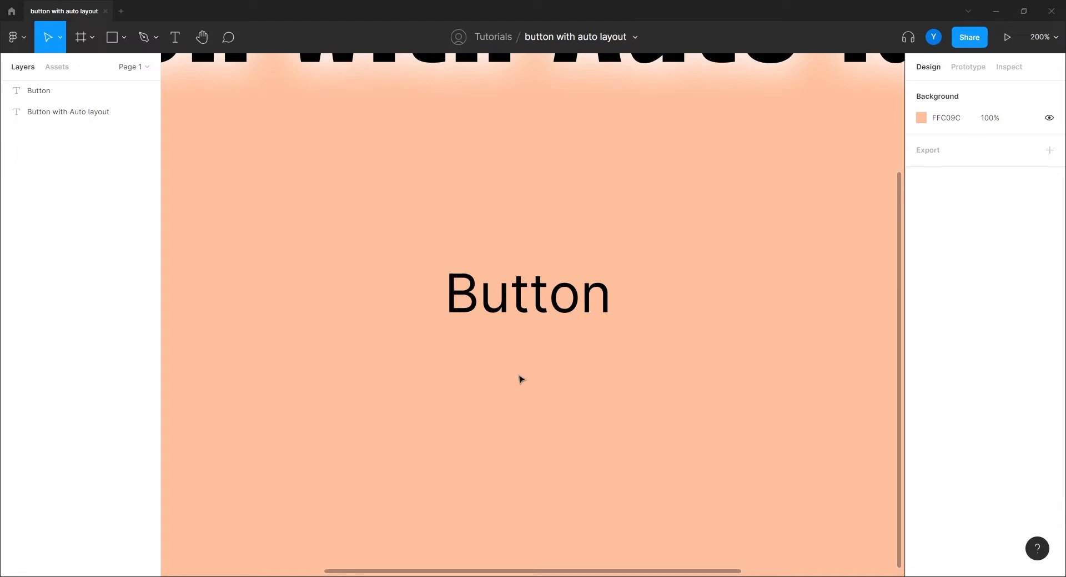
Add auto layout to the Button text, trying the vertical direction before setting it back to horizontal
click(486, 303)
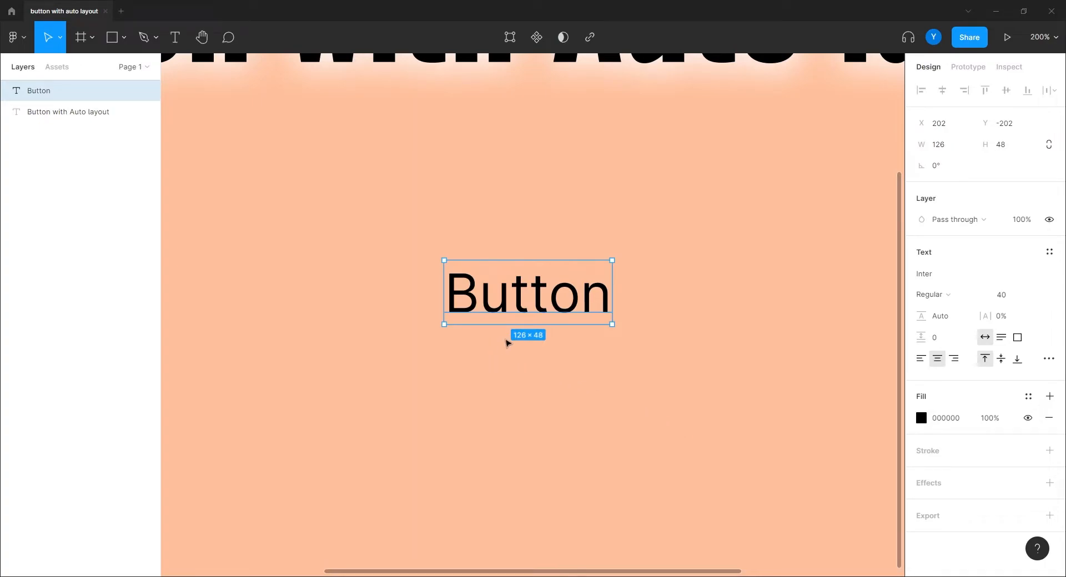
right_click(503, 305)
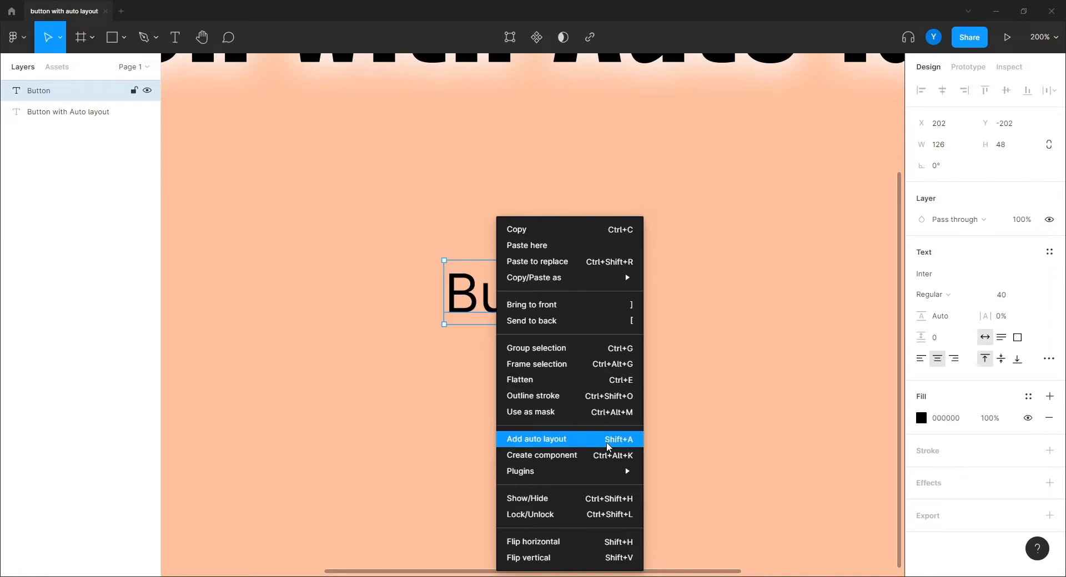
click(547, 442)
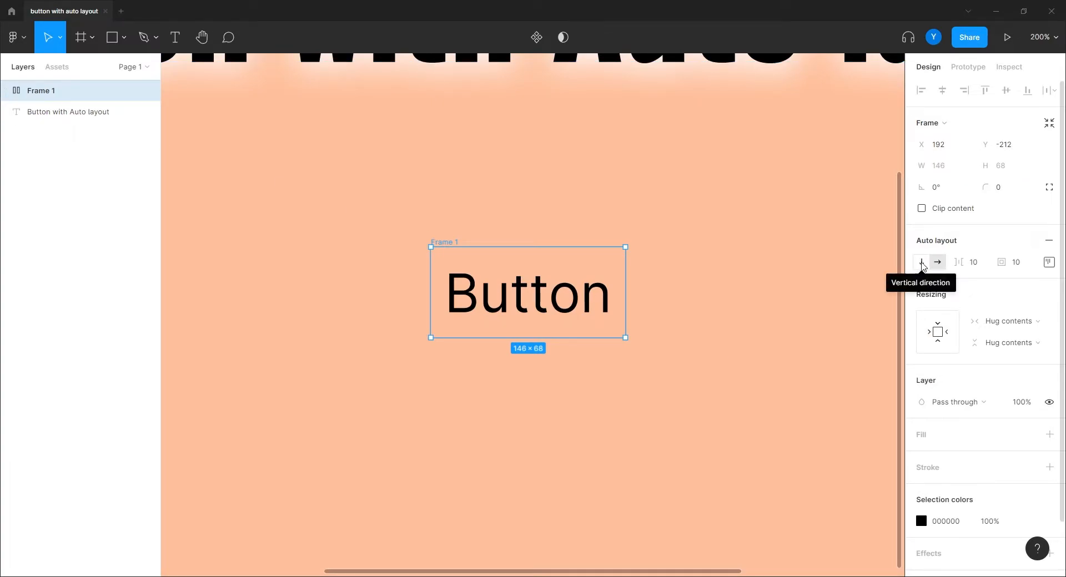
click(922, 263)
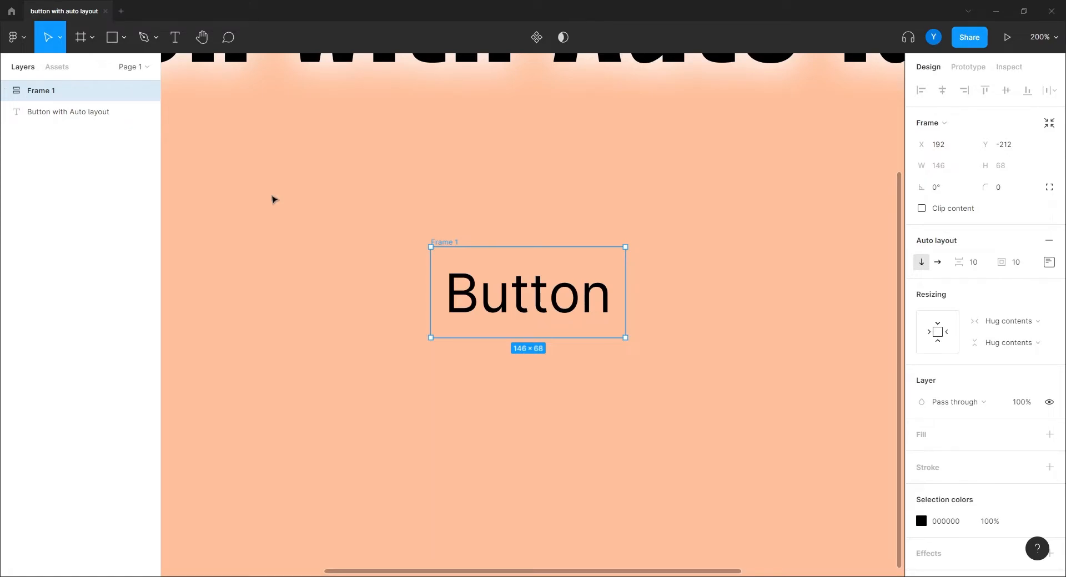
click(937, 262)
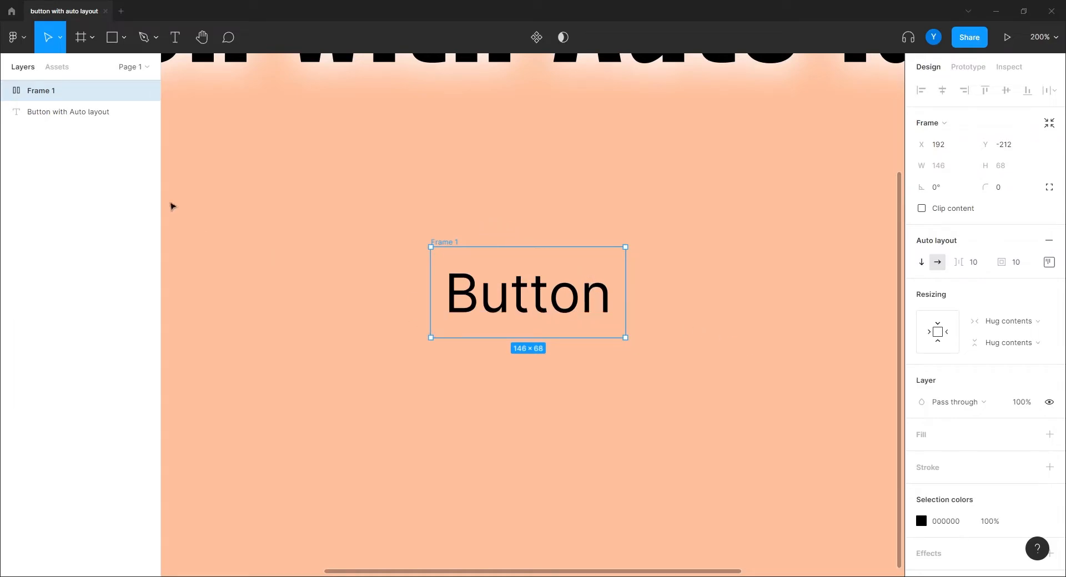
Rename the auto layout frame as "button"
double_click(44, 92)
text(button)
key(Return)
Give the button frame a white FFFFFF fill and a black 000000 inside stroke of 1
drag(714, 360, 673, 360)
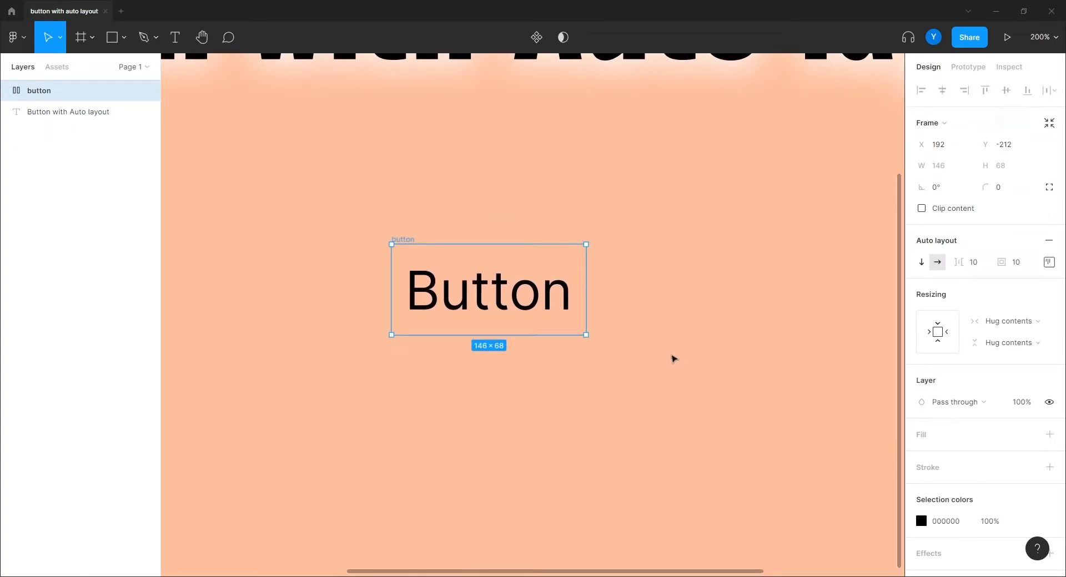
click(1049, 435)
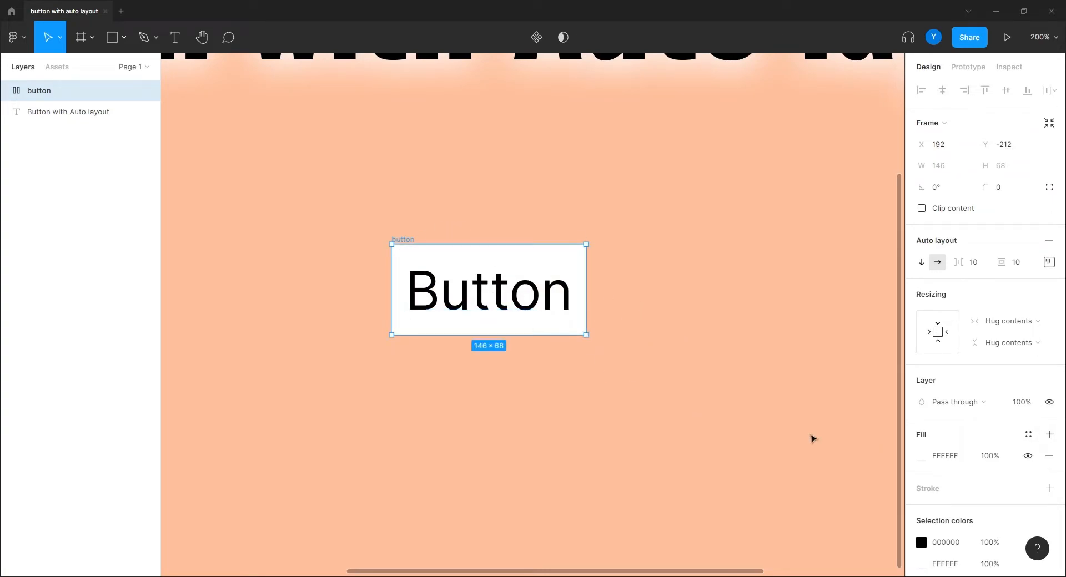
click(1050, 488)
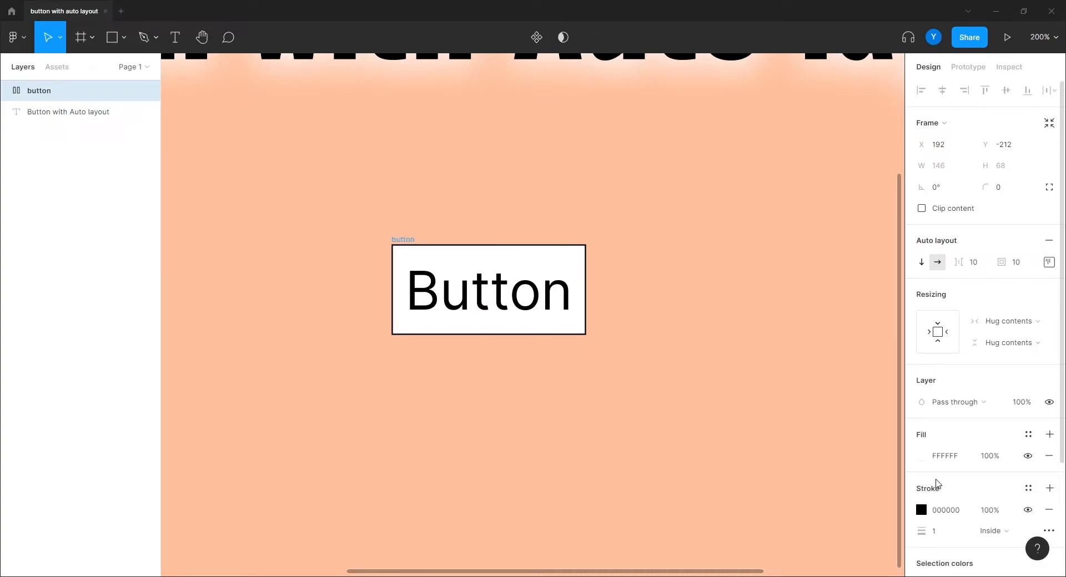
click(694, 367)
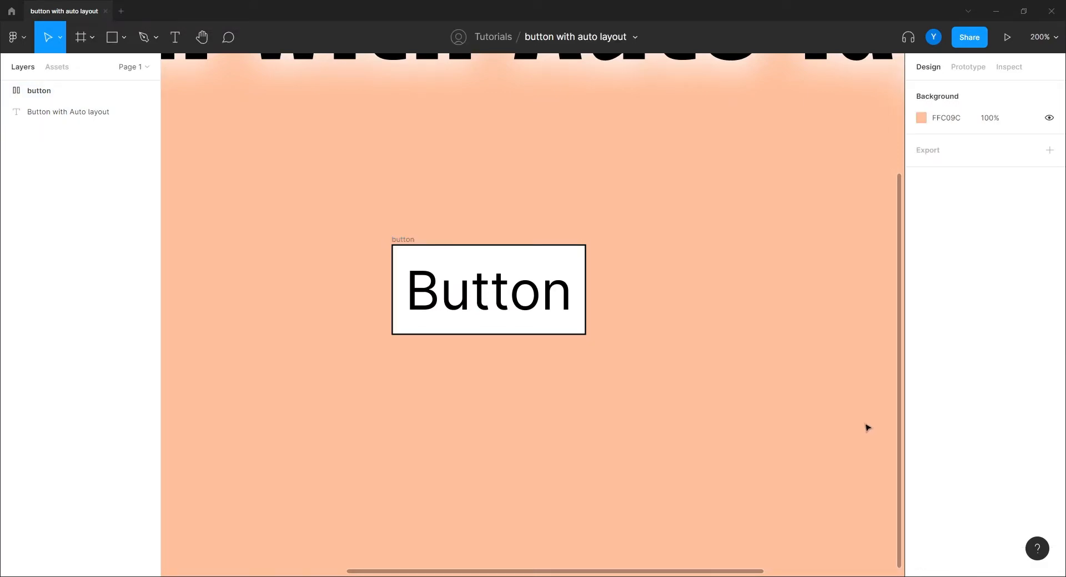
Examine the padding between the Button text and the edges of its frame
click(404, 239)
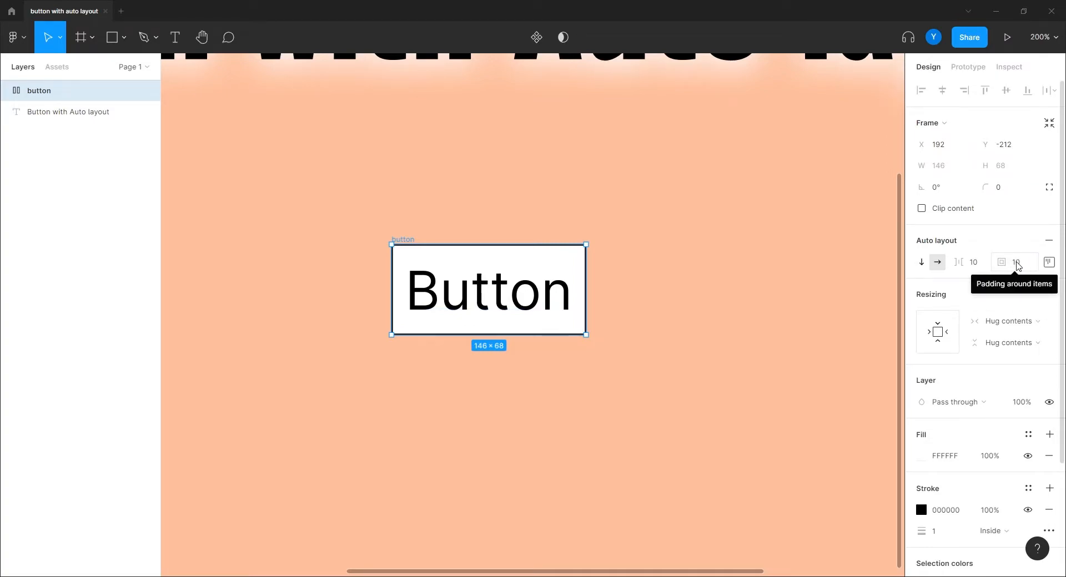
key(ctrl+plus)
drag(420, 398, 547, 387)
double_click(519, 266)
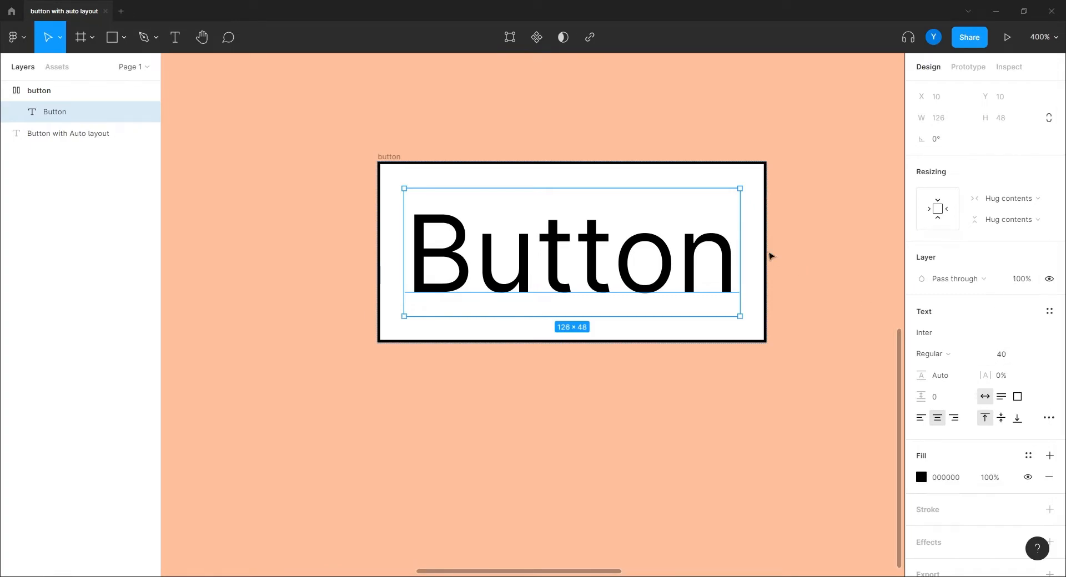
click(778, 259)
Set the button frame's padding around items to 0 and check the text's bounds against the frame
click(394, 158)
click(394, 158)
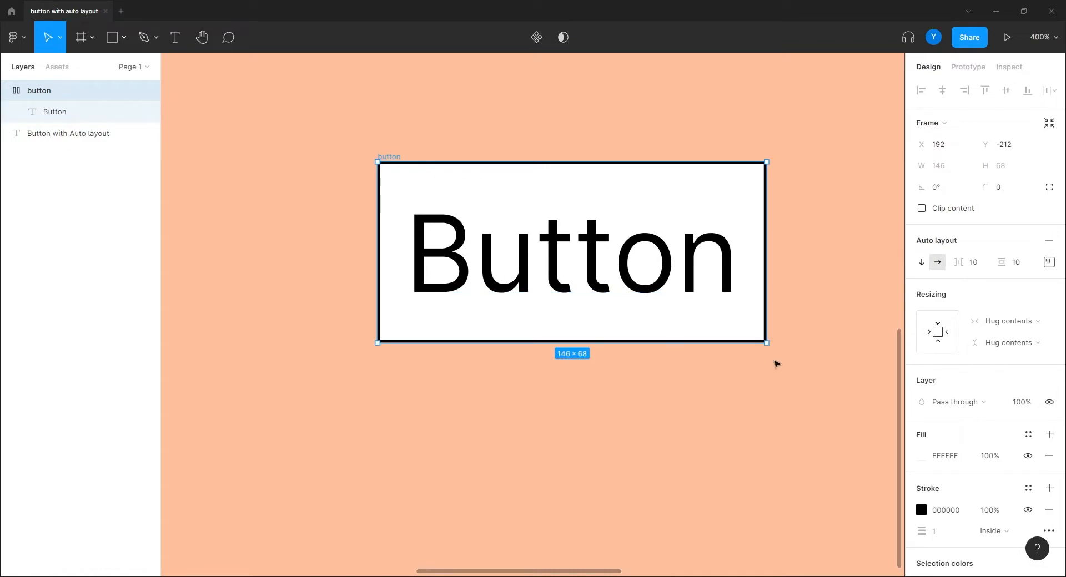
click(1019, 268)
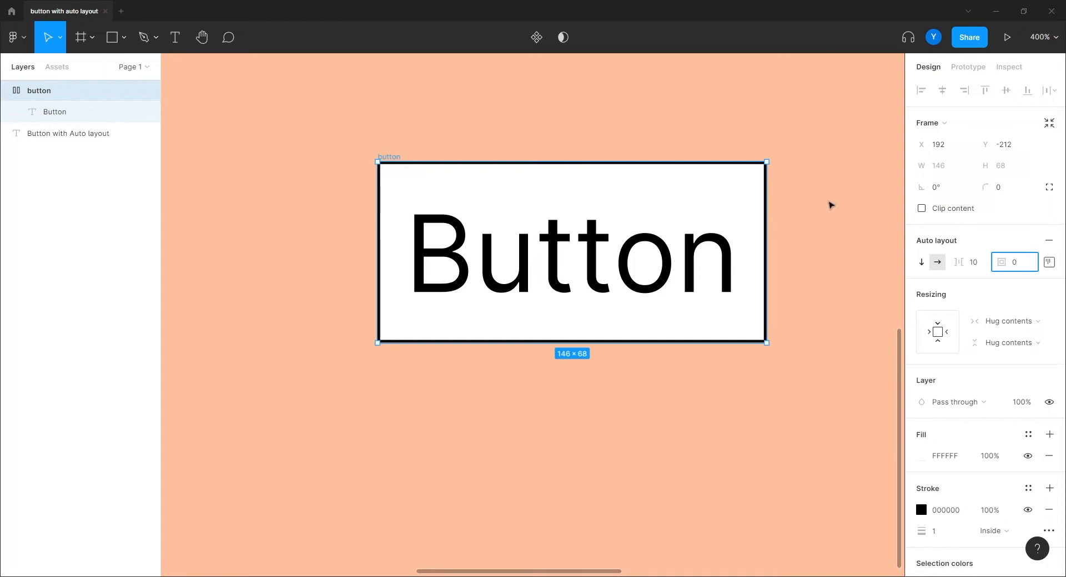
key(Return)
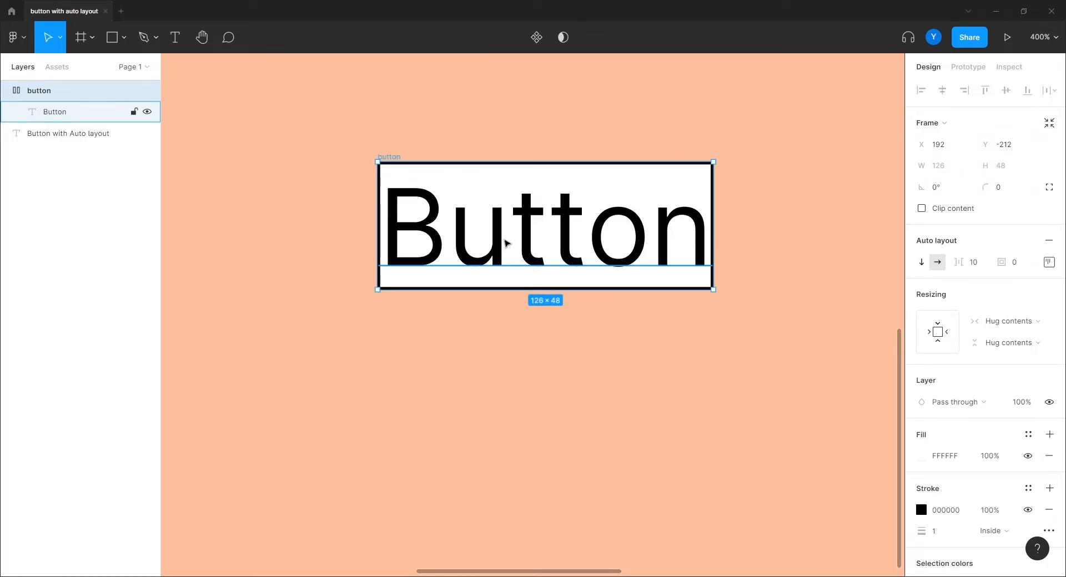
click(506, 244)
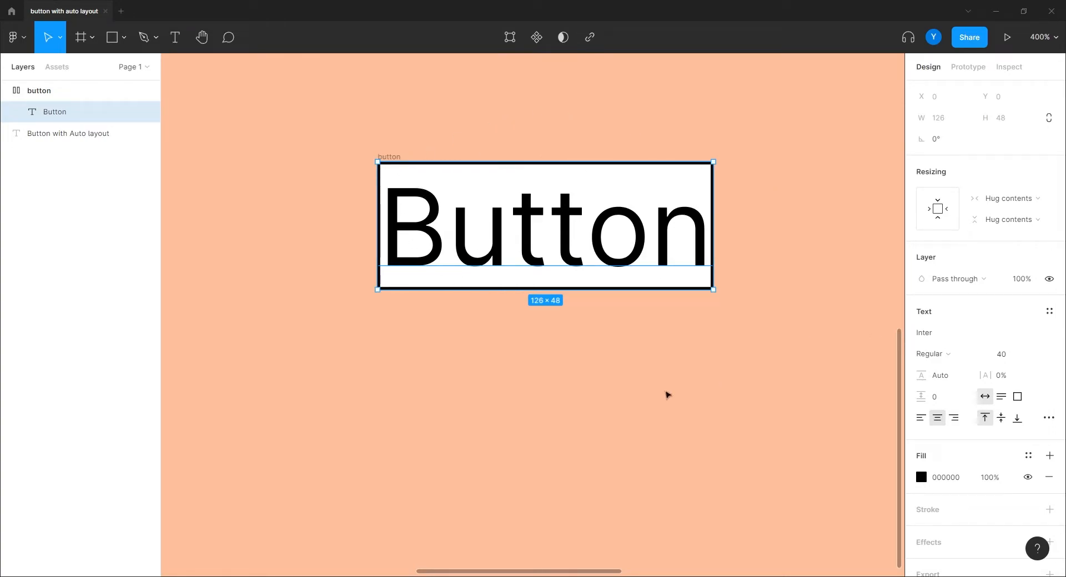
Set the button frame's padding around items to 10
click(673, 395)
click(392, 163)
click(1020, 264)
text(10)
key(Return)
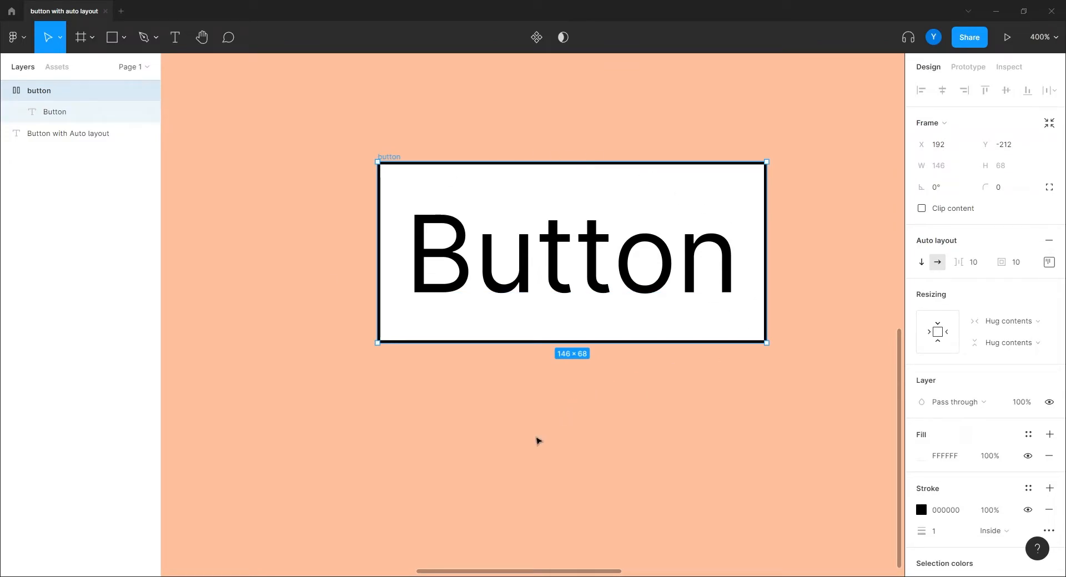
key(minus)
scroll(555, 399, right, 3)
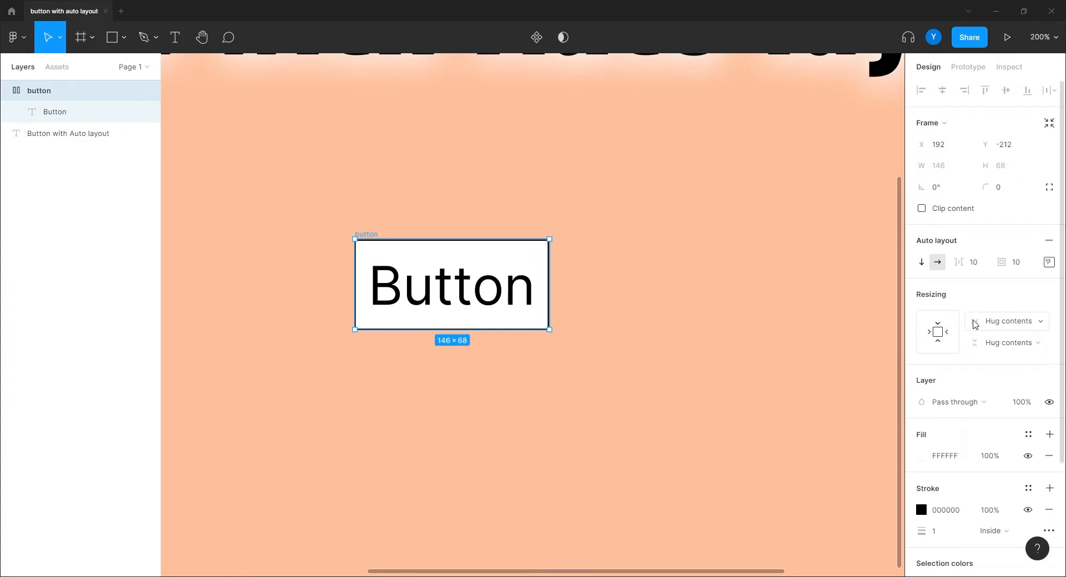
click(1049, 265)
click(1049, 264)
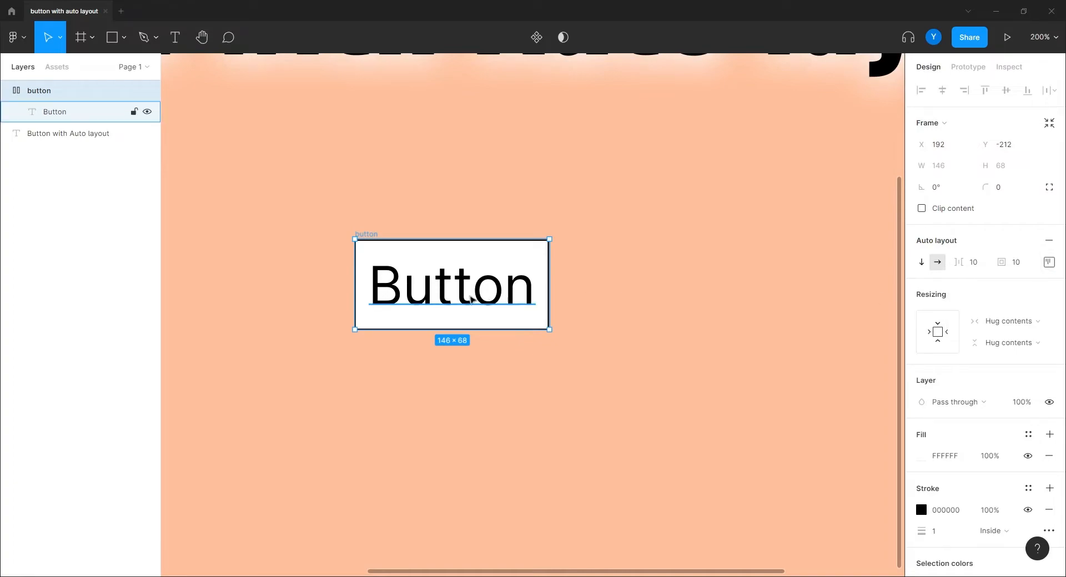
click(474, 300)
click(698, 253)
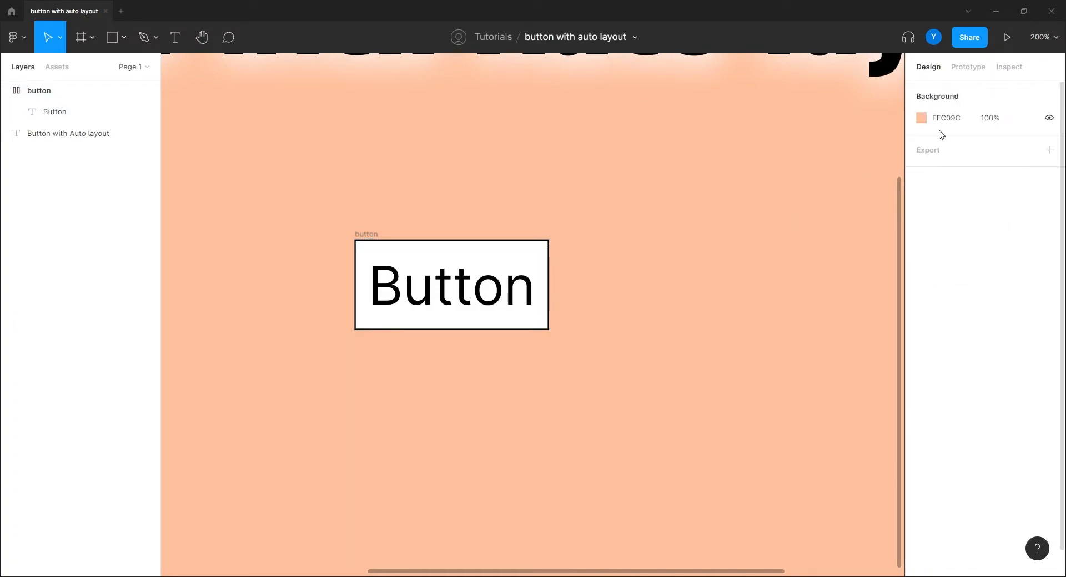
Set the button frame's top and bottom padding to 16 each
click(358, 236)
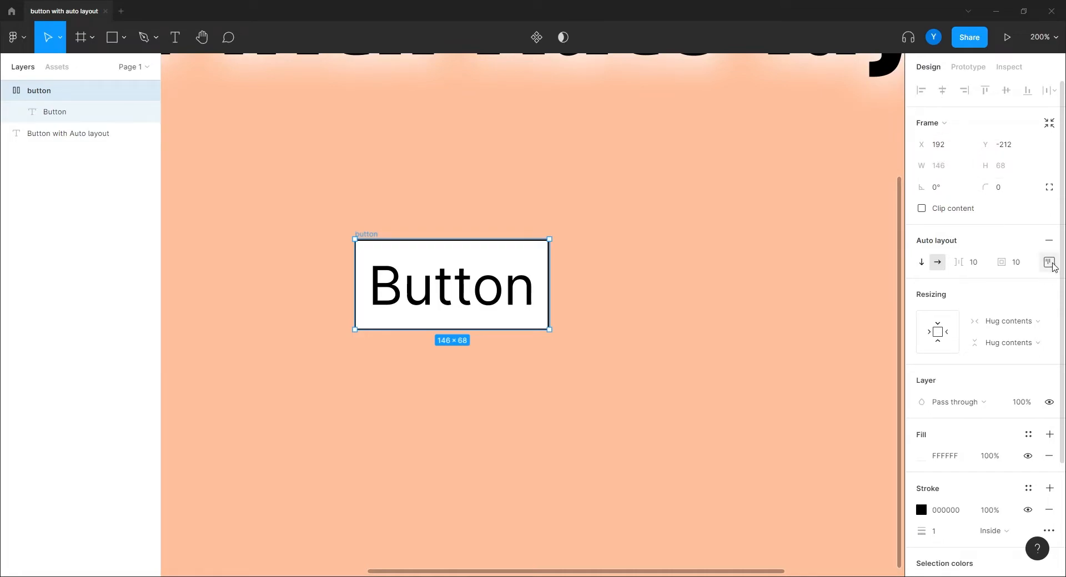
click(1049, 264)
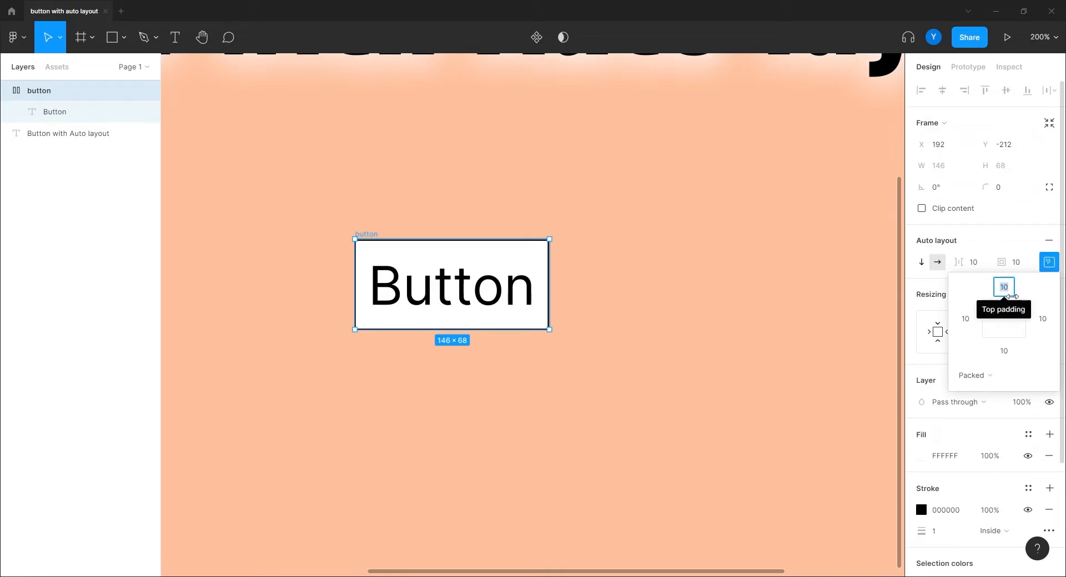
text(16)
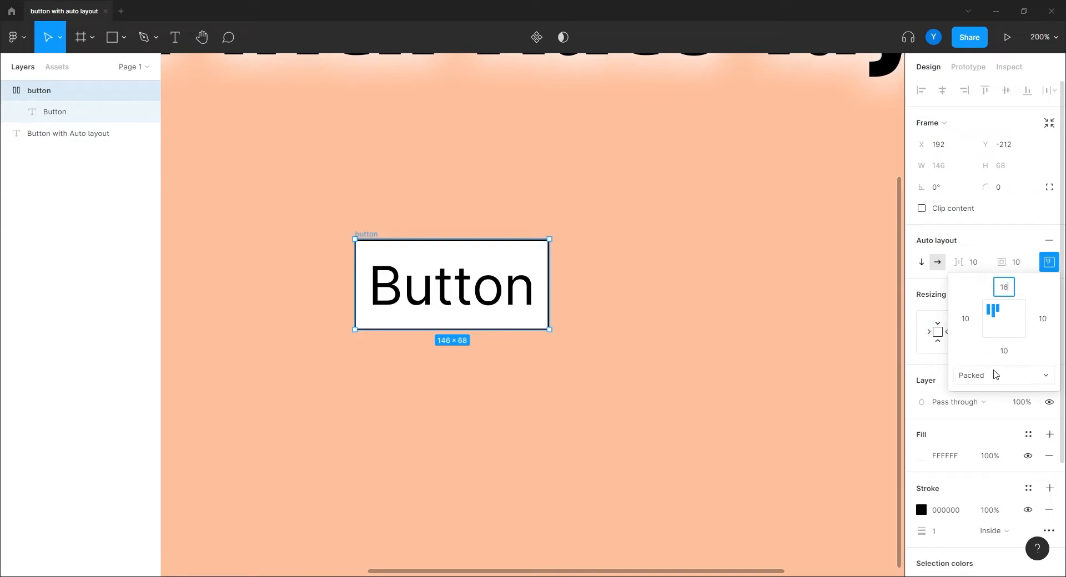
click(1004, 351)
text(1)
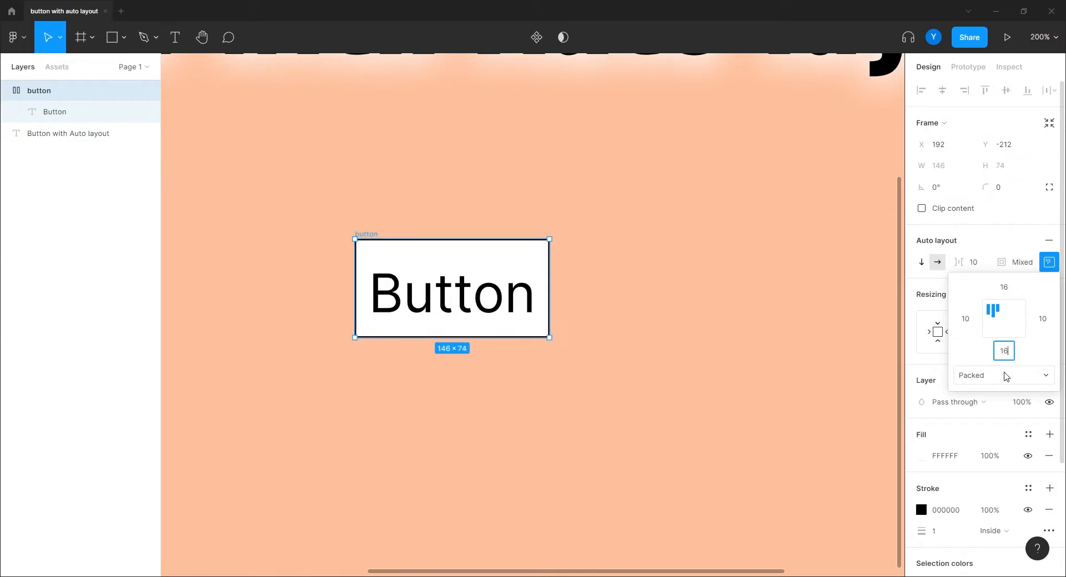
key(Return)
Set the button frame's right and left padding to 40 each
click(1042, 319)
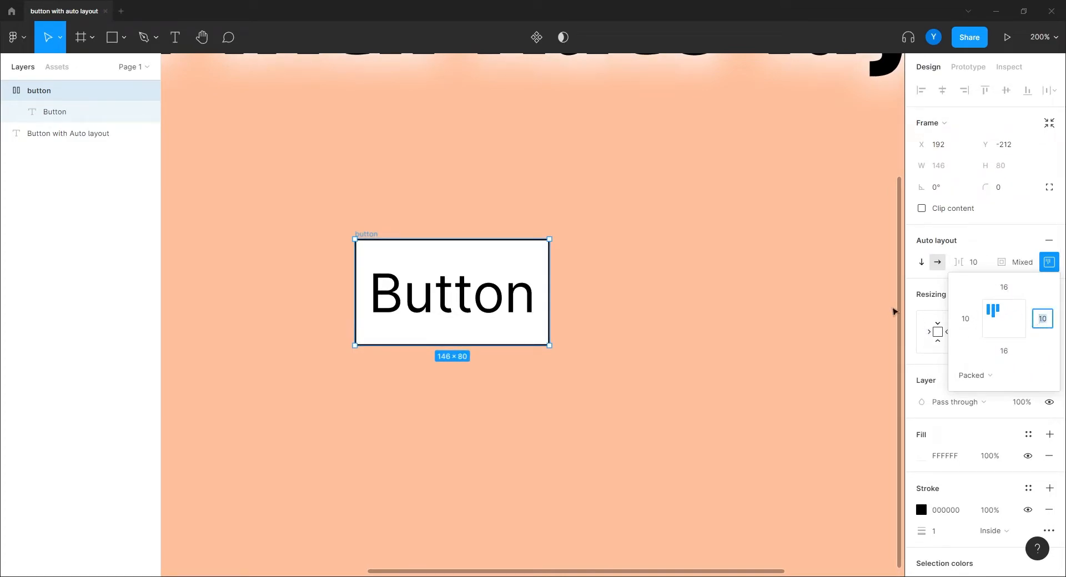
text(40)
click(966, 326)
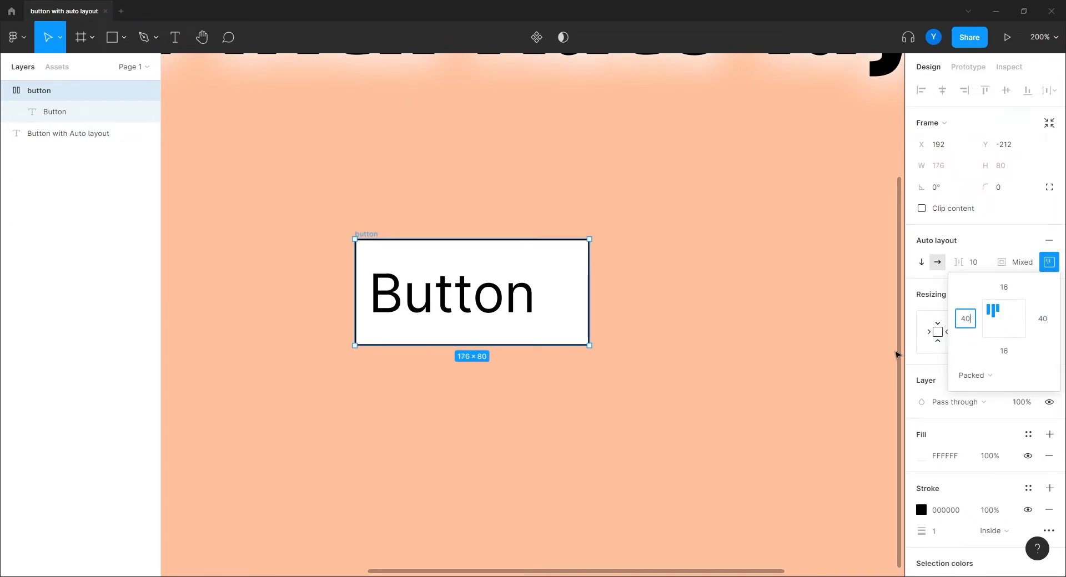
key(Return)
click(691, 327)
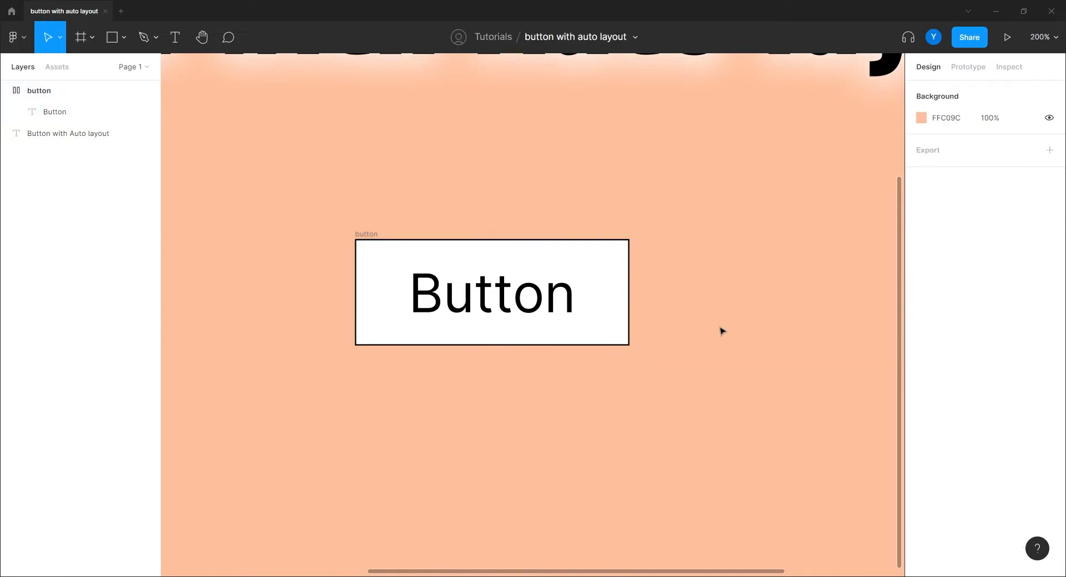
Set the button frame's corner radius to 40
key(shift+0)
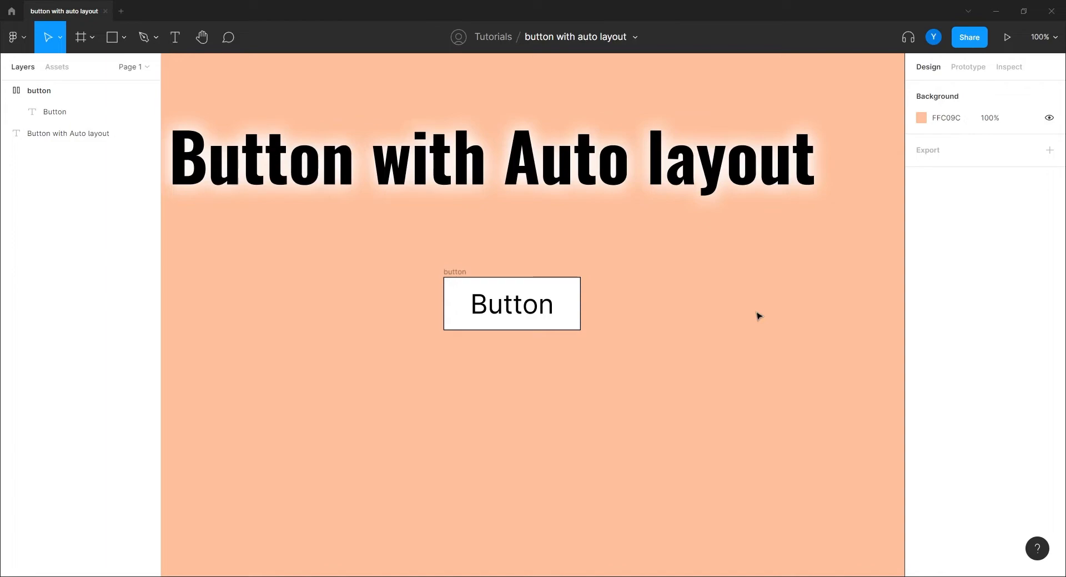
key(ctrl+plus)
drag(505, 397, 582, 392)
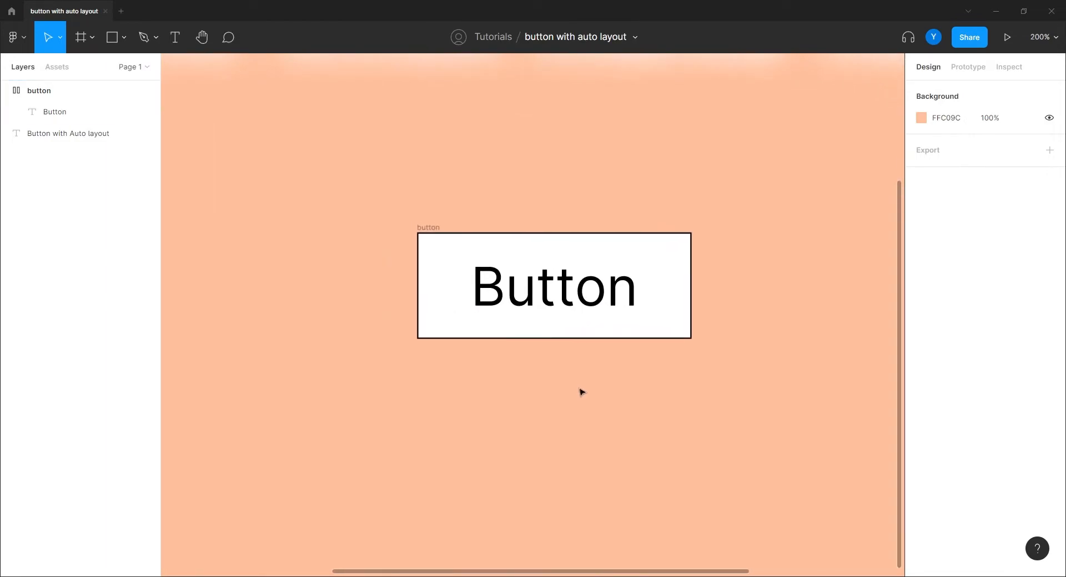
click(428, 229)
click(1004, 189)
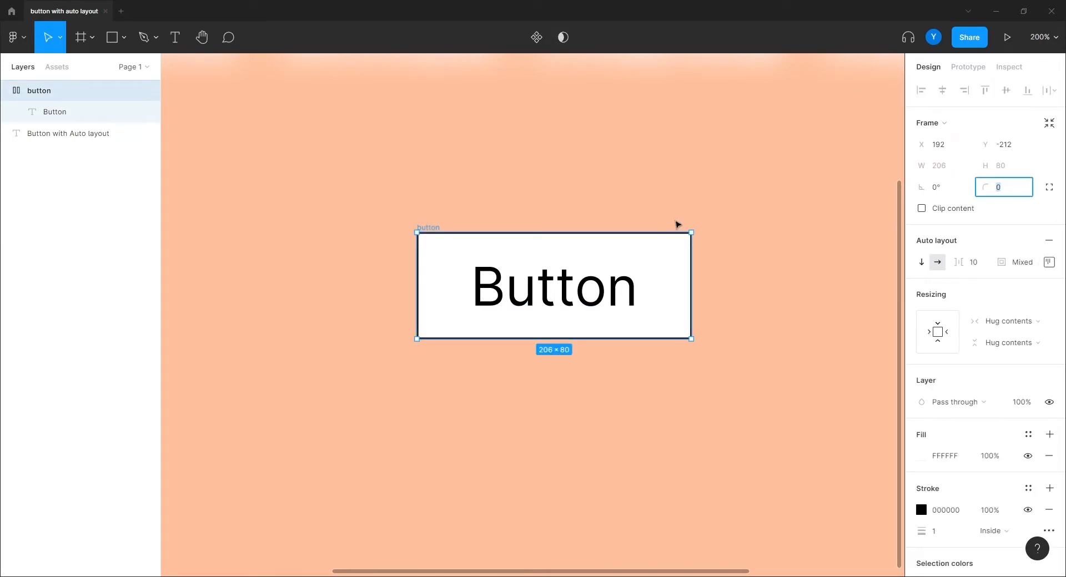
text(40)
key(Return)
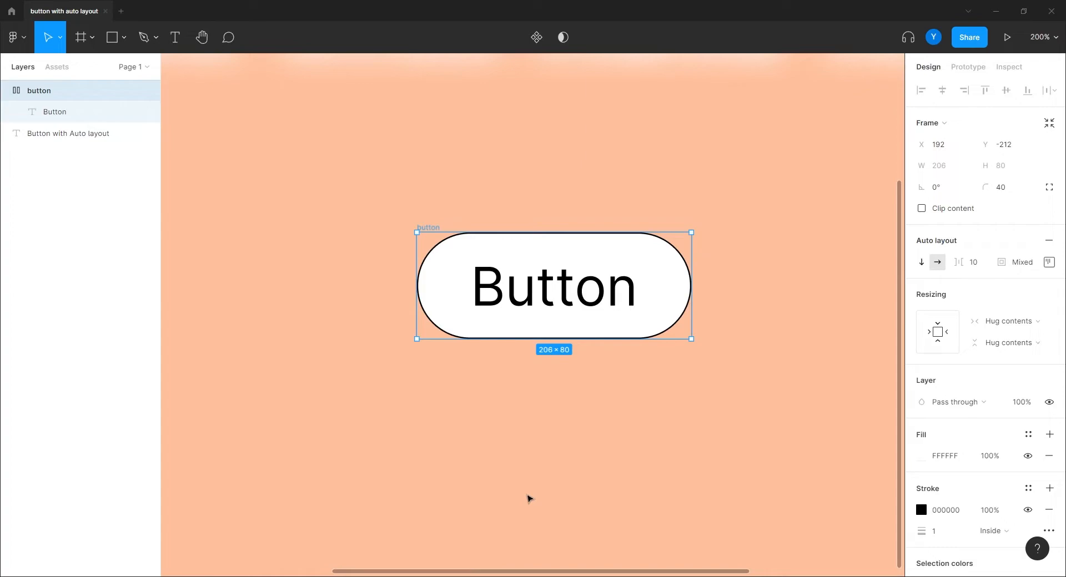
Set the button frame's corner radius to 6 and deselect the frame
key(shift+0)
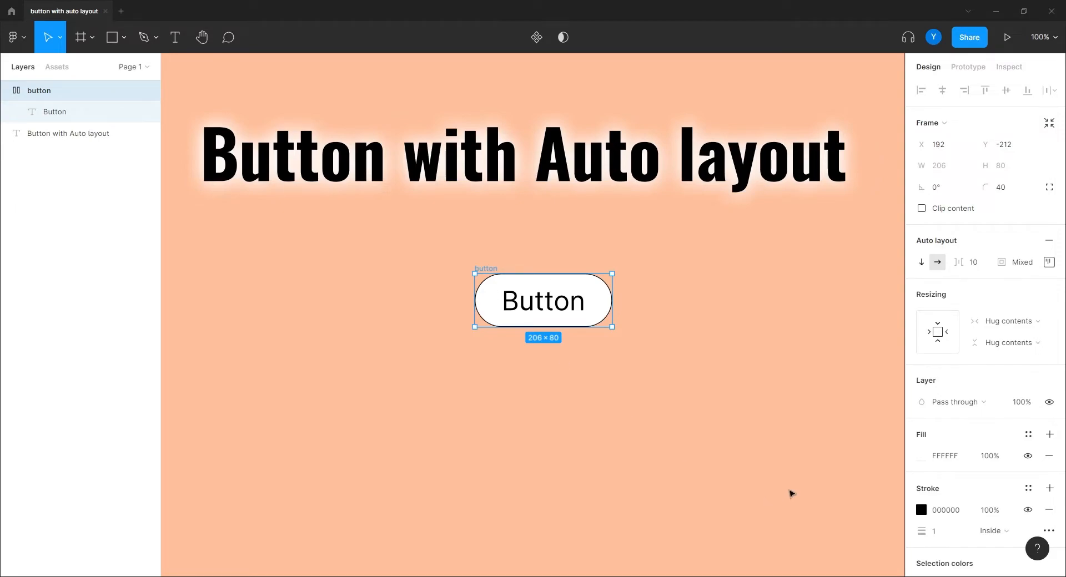
click(1001, 187)
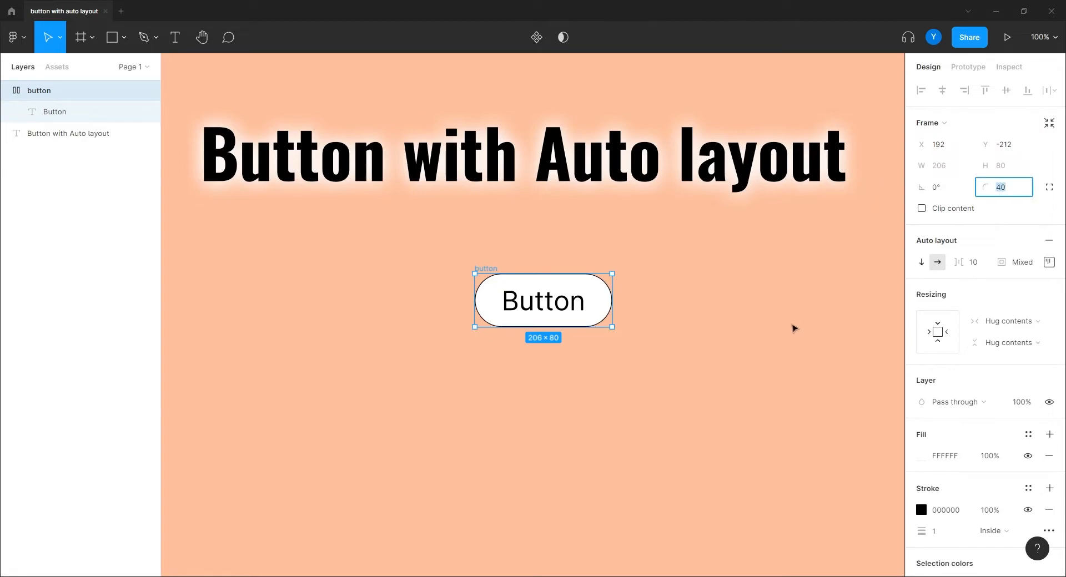
text(6)
key(Return)
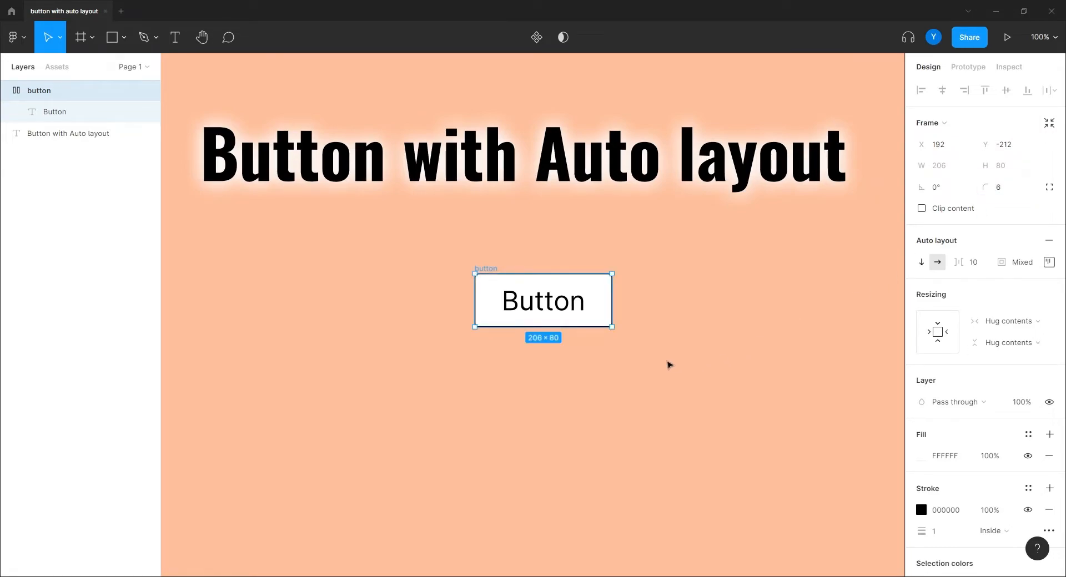
click(692, 430)
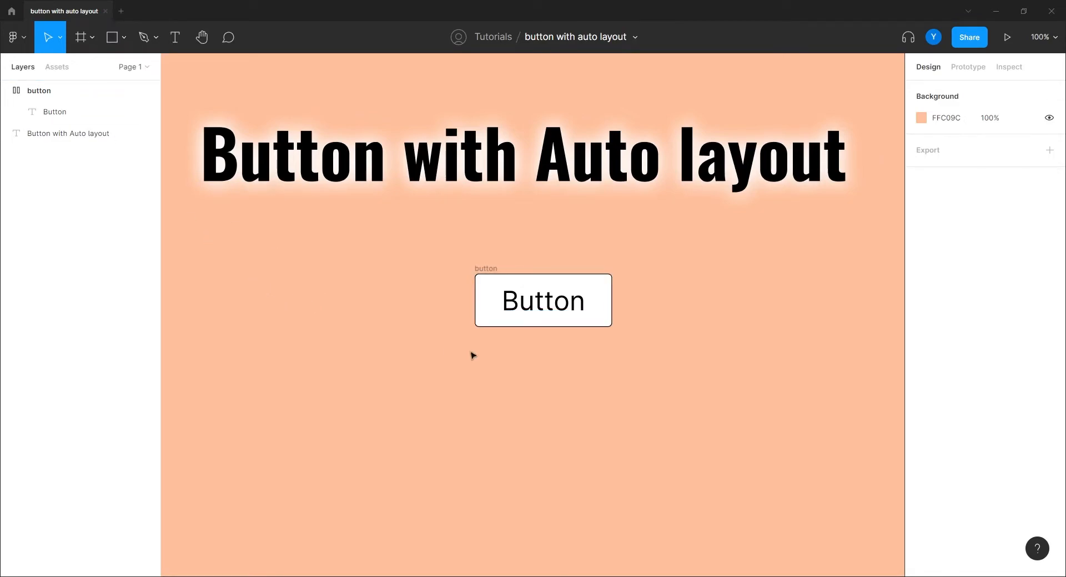
Draw a star about 48 × 48 below the button and move it to about X 217, Y -110
click(112, 37)
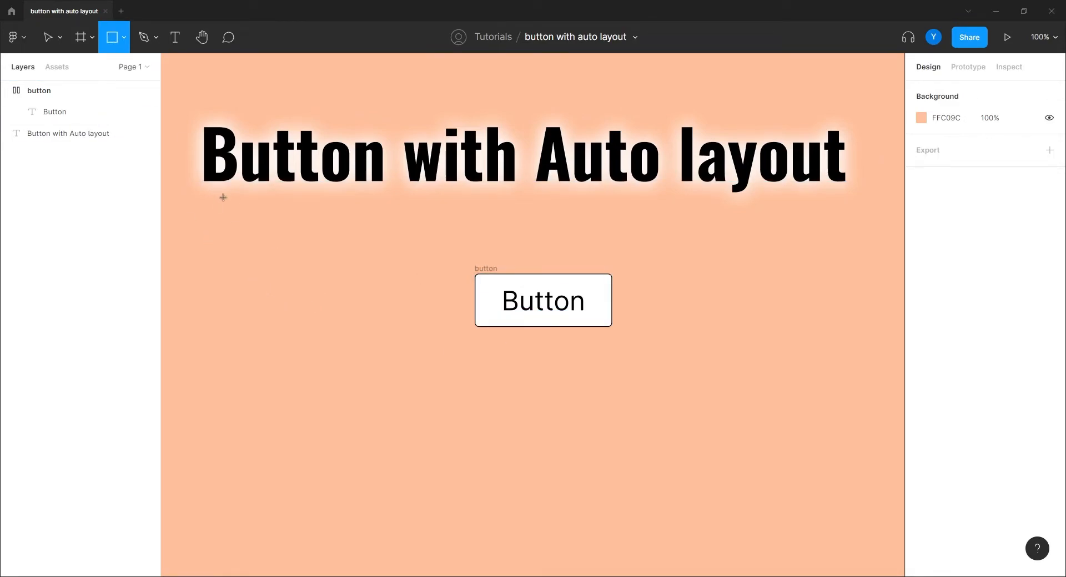
click(124, 38)
click(120, 150)
drag(608, 367, 580, 399)
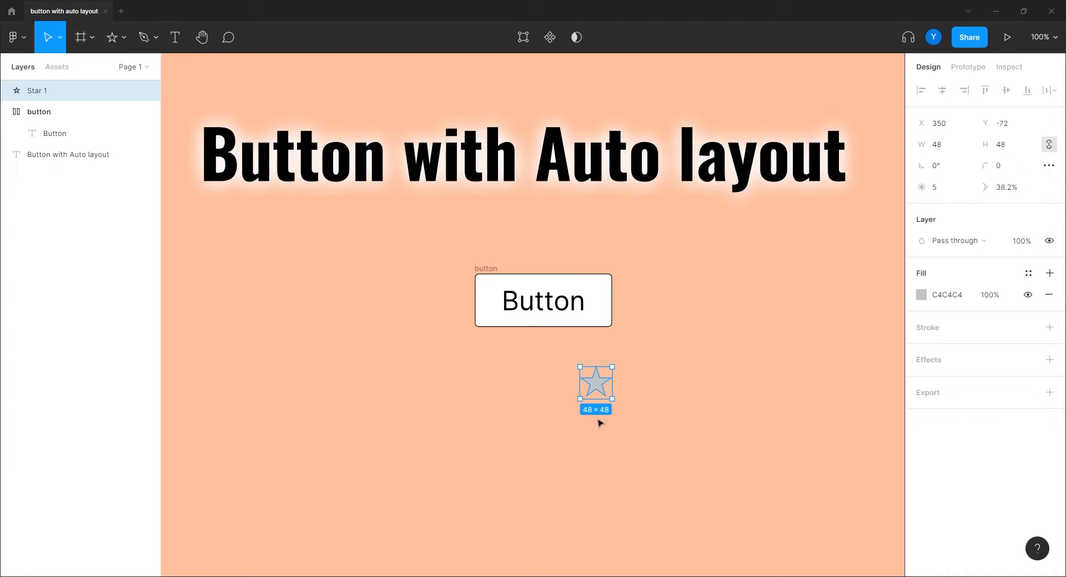
drag(600, 387, 511, 362)
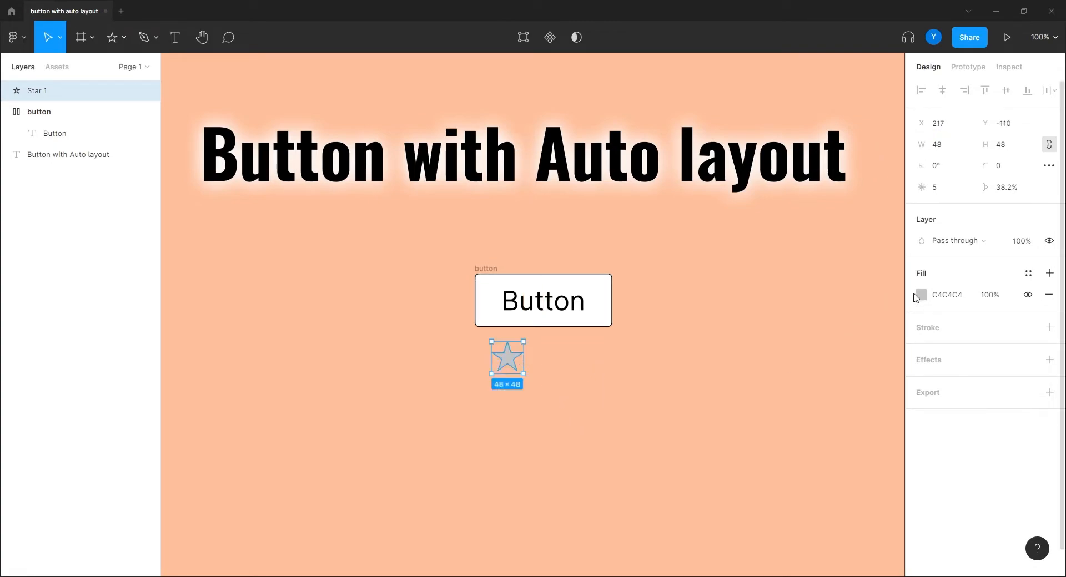
Change the star's fill to dark grey 4C4C4C
click(917, 295)
drag(783, 341, 699, 358)
click(404, 423)
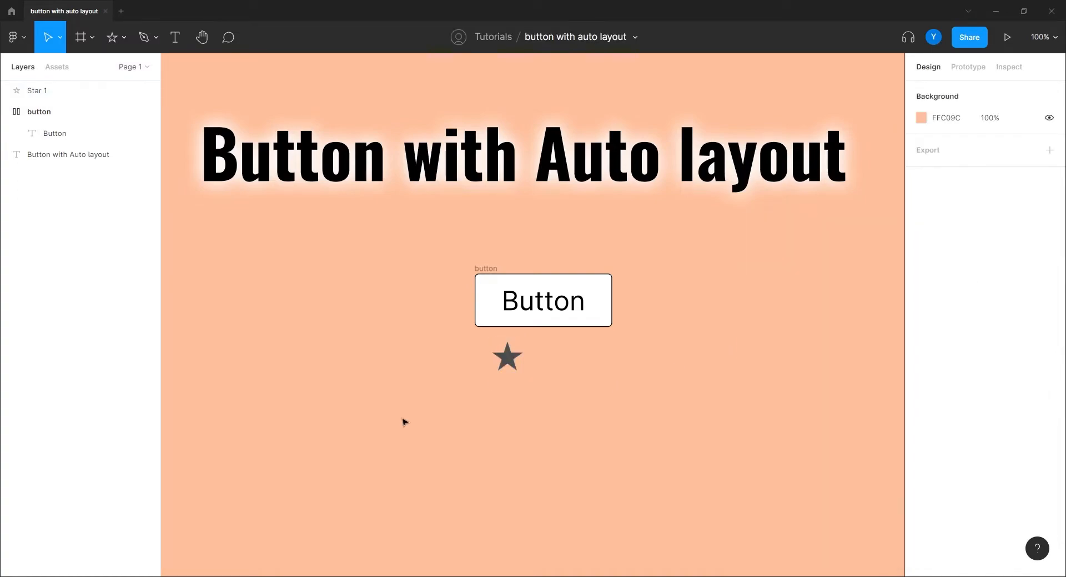
Move the dark grey star into the button's auto layout and place it before the Button text
mouse_move(506, 364)
mouse_down()
mouse_move(498, 304)
mouse_move(498, 314)
mouse_move(502, 303)
mouse_move(590, 309)
mouse_up()
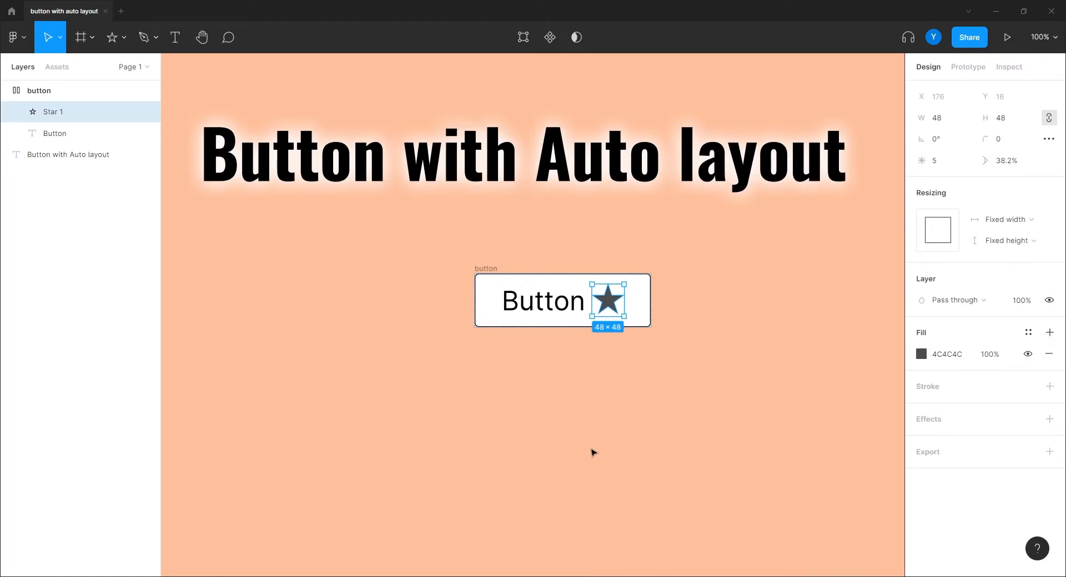
drag(609, 302, 519, 305)
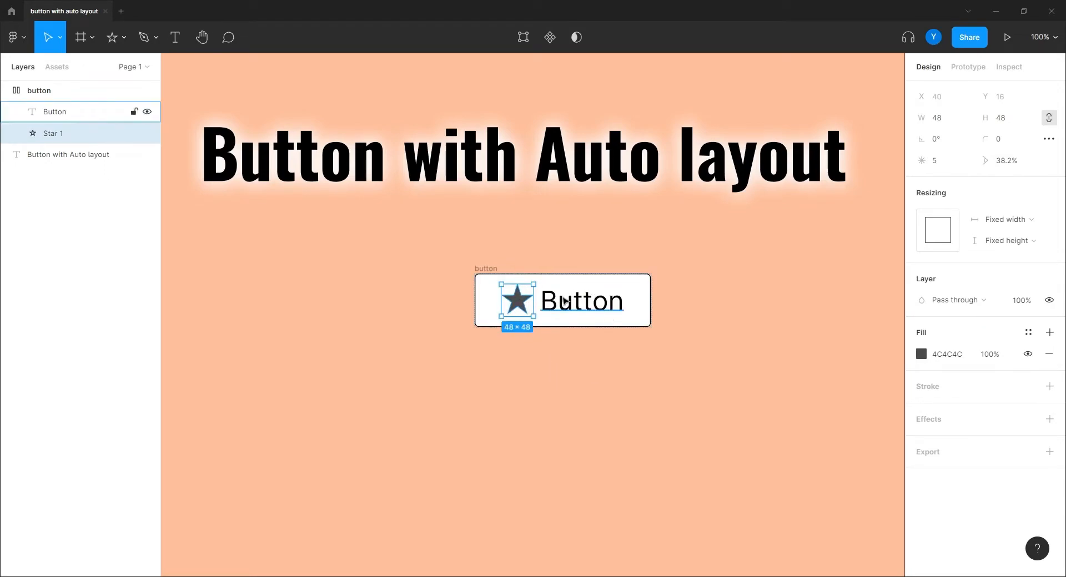
click(540, 364)
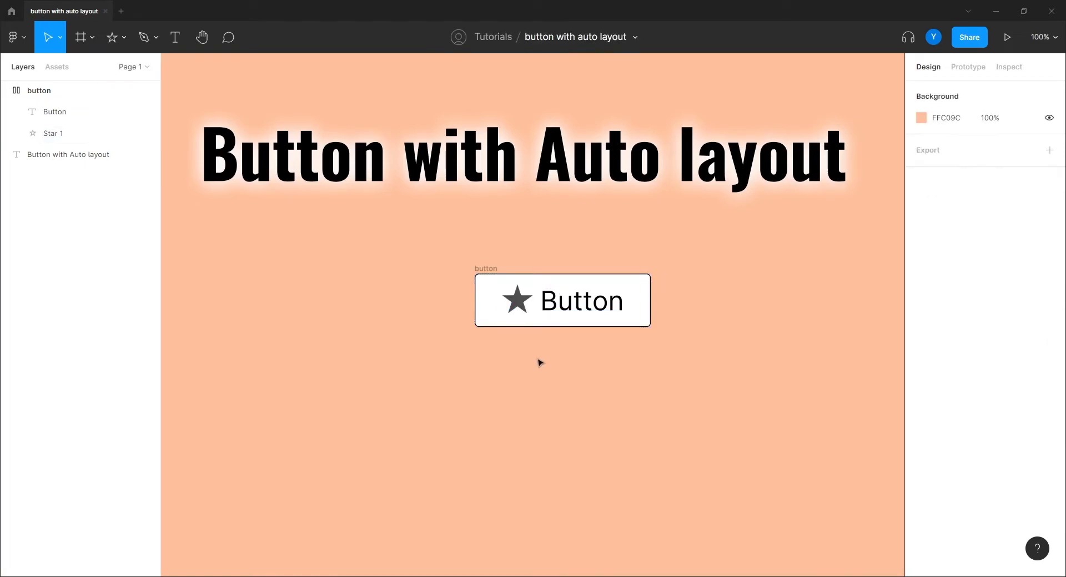
Try spacings of 30 and 100 between the items in the button frame
click(487, 269)
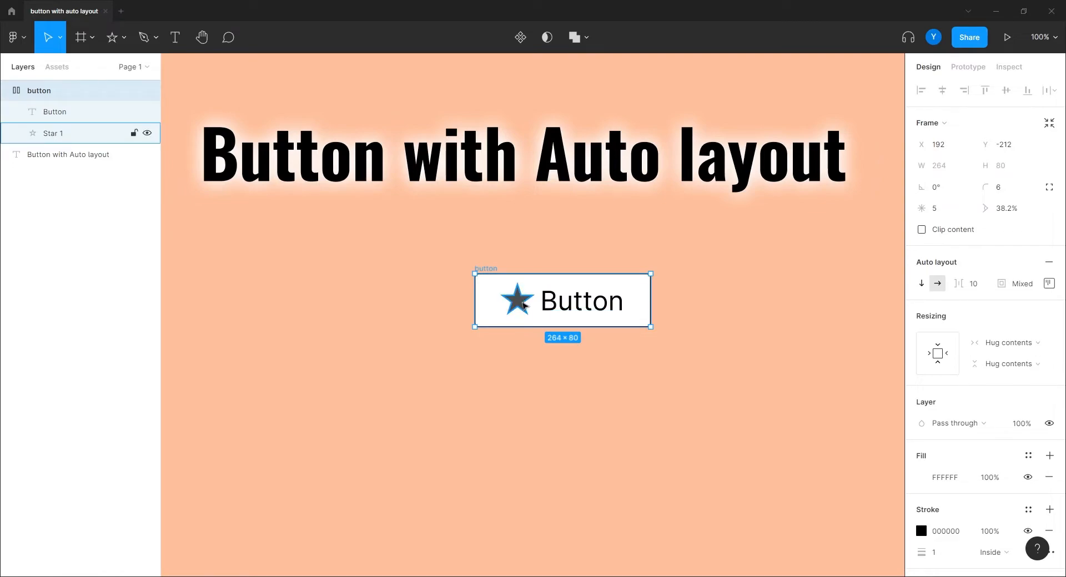
click(971, 284)
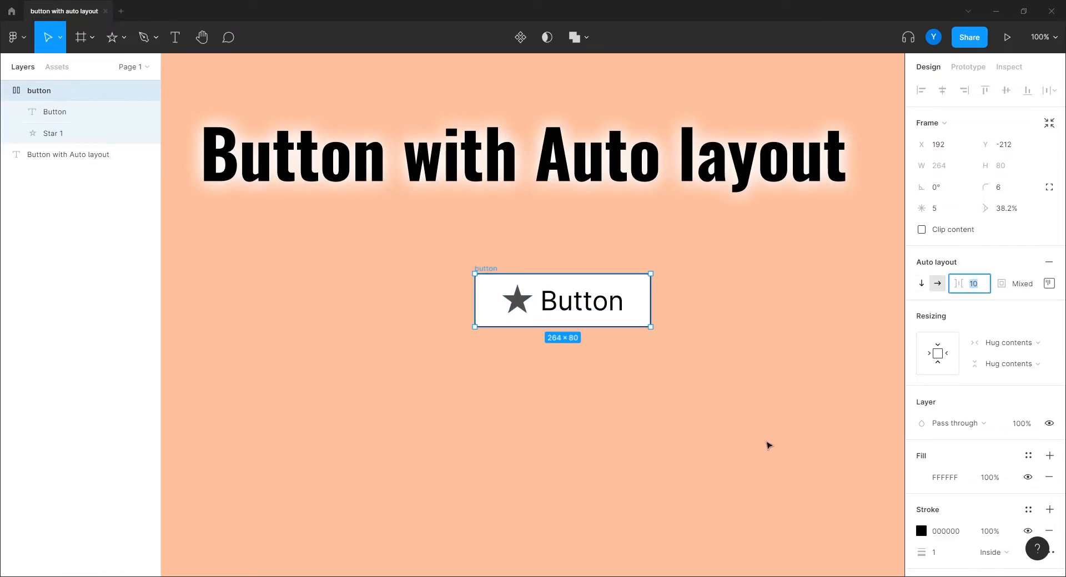
key(Return)
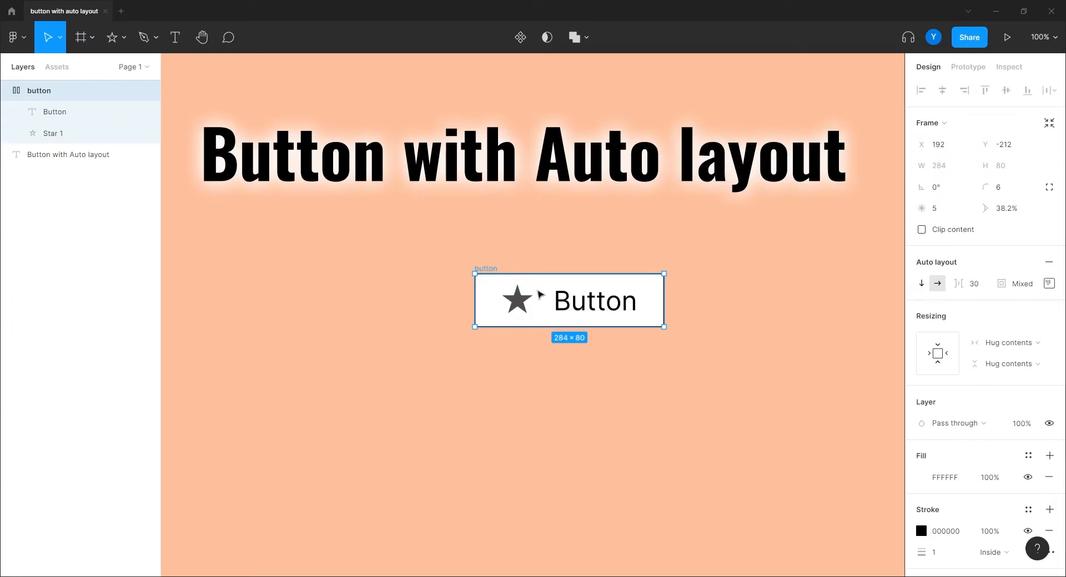
click(977, 288)
key(Return)
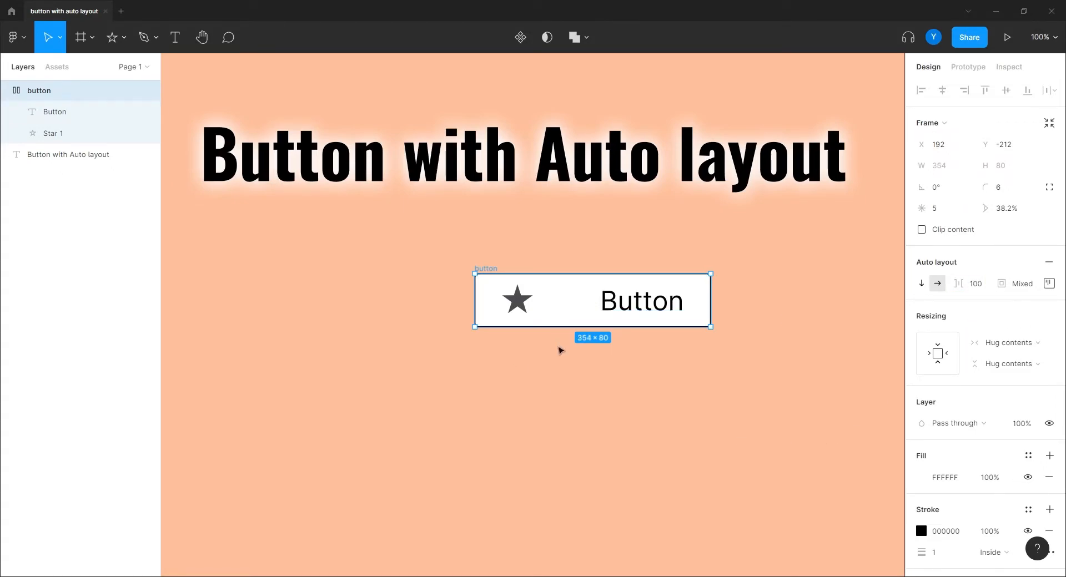
Set the spacing between the star and the Button text in the frame to 20
click(981, 285)
text(20)
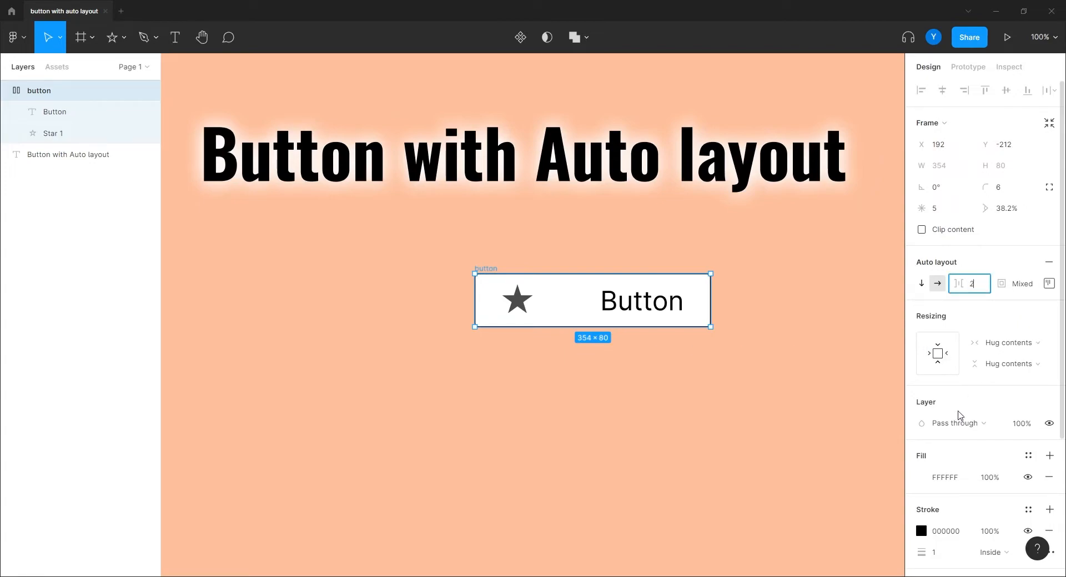
key(Return)
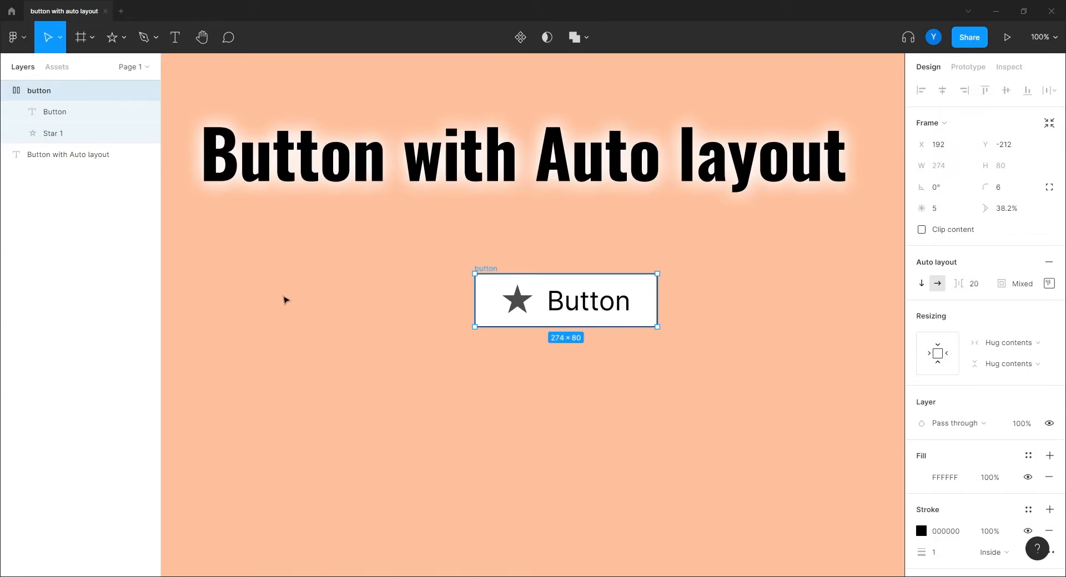
Draw a second star about 46 × 46 below the button and fill it with red FF5353
click(111, 38)
drag(605, 367, 574, 398)
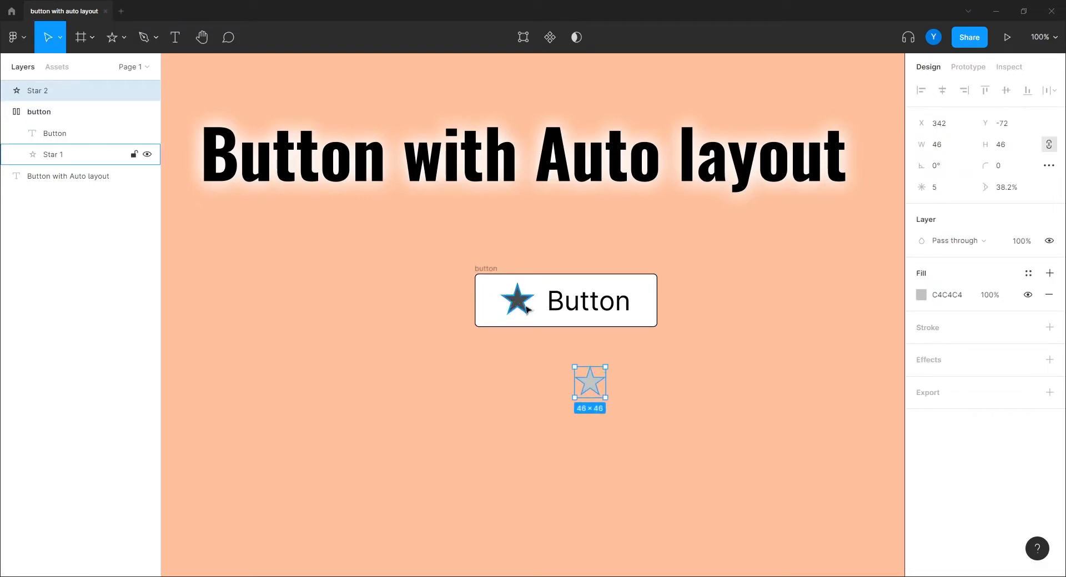
click(922, 295)
drag(779, 298, 853, 243)
Move the red star into the button's auto layout after the Button text and close the color picker
drag(599, 384, 649, 305)
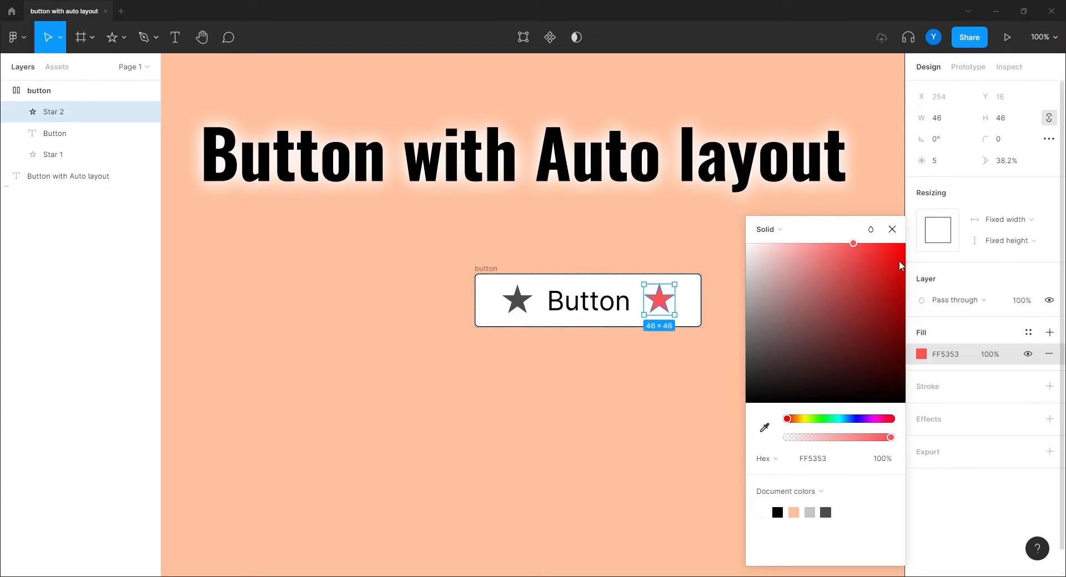
click(892, 229)
click(662, 389)
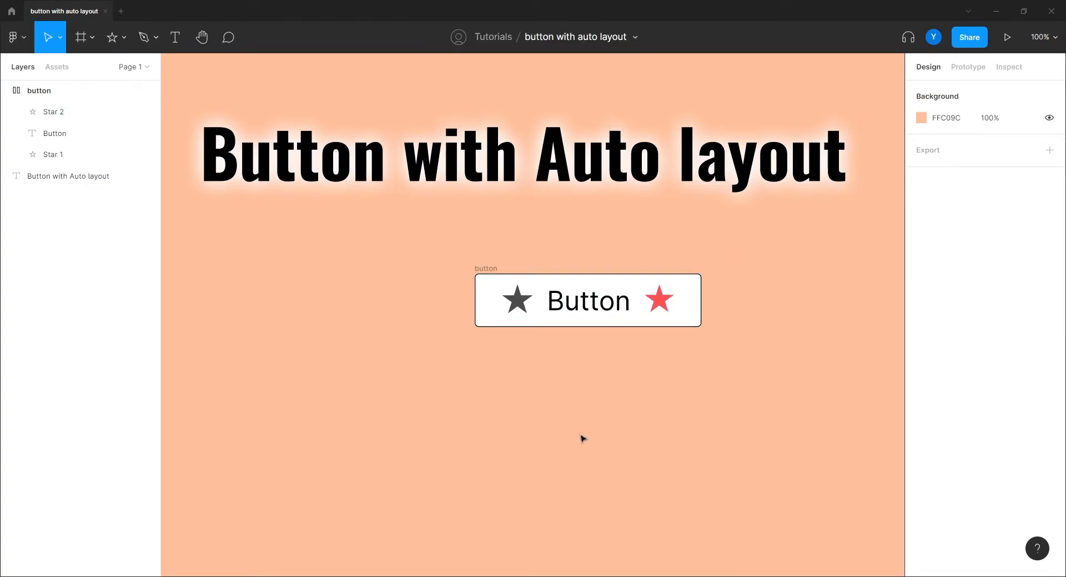
Scale the red star inside the button down to about 26 × 26
click(658, 305)
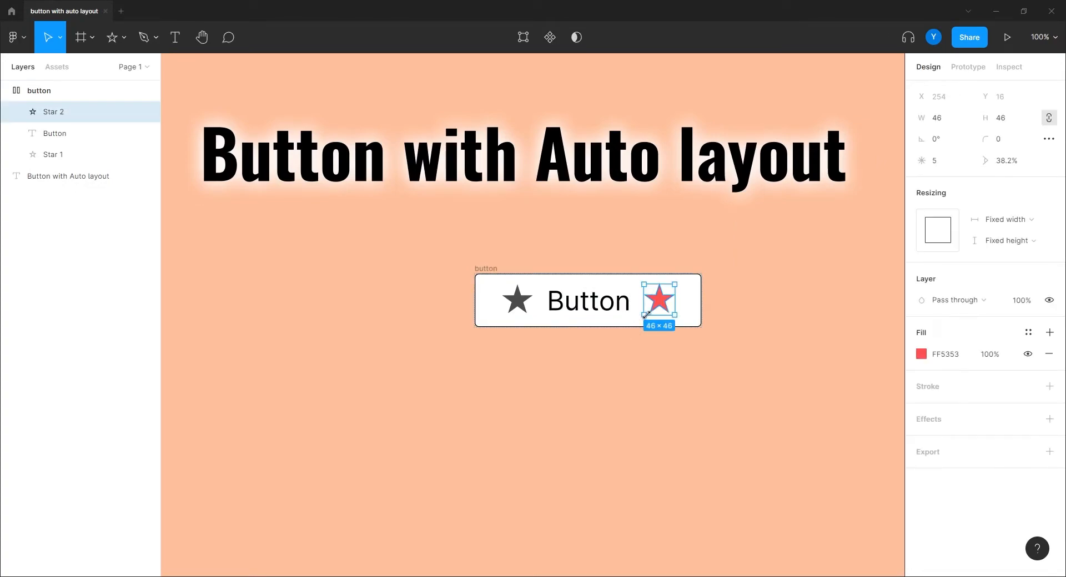
drag(642, 317, 647, 303)
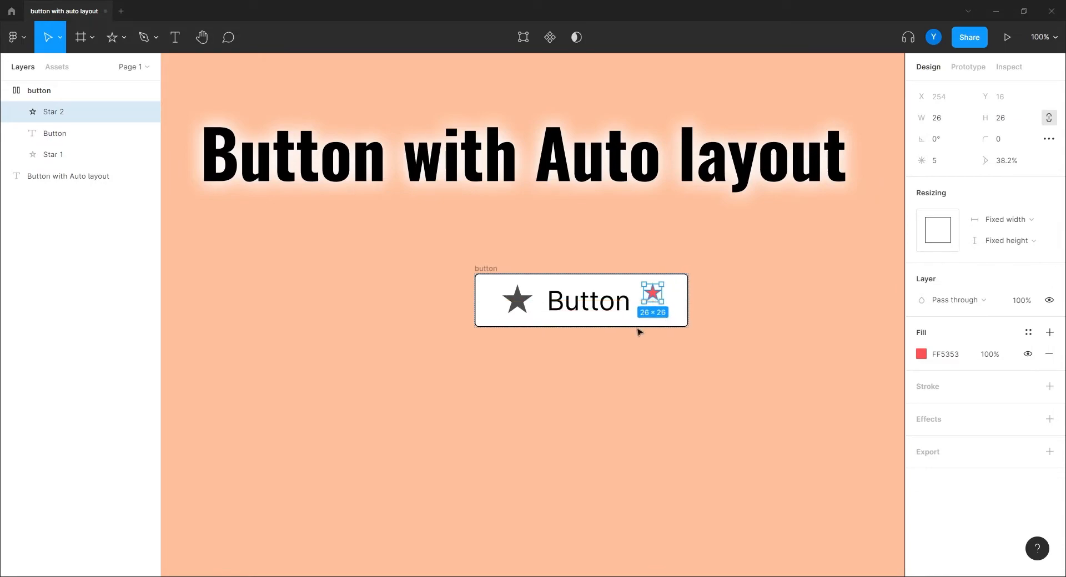
click(578, 409)
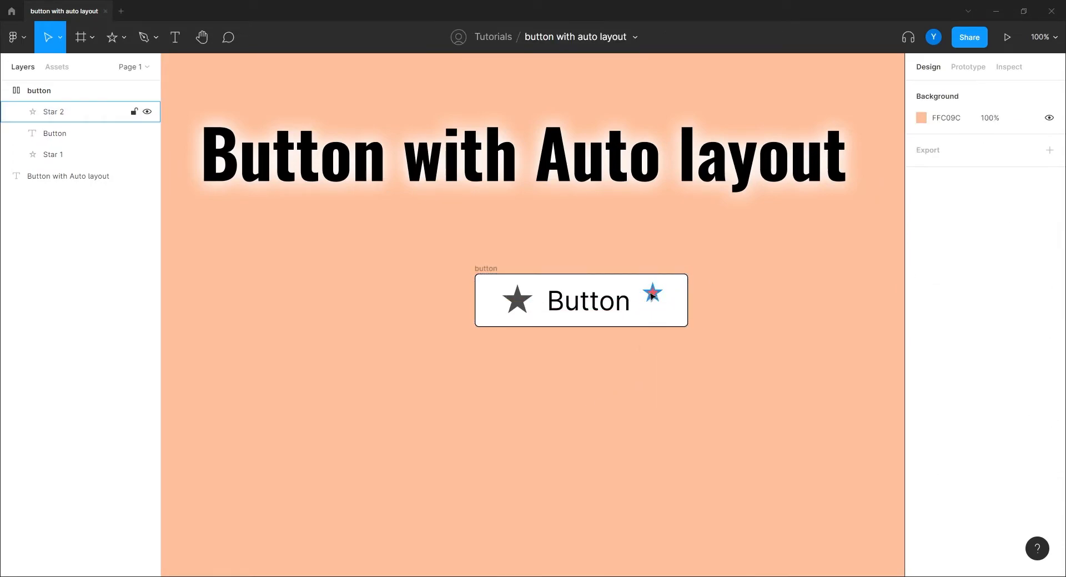
Scale the dark star before the Button text up to about 187 × 187 and back down to about 24 × 24
click(522, 315)
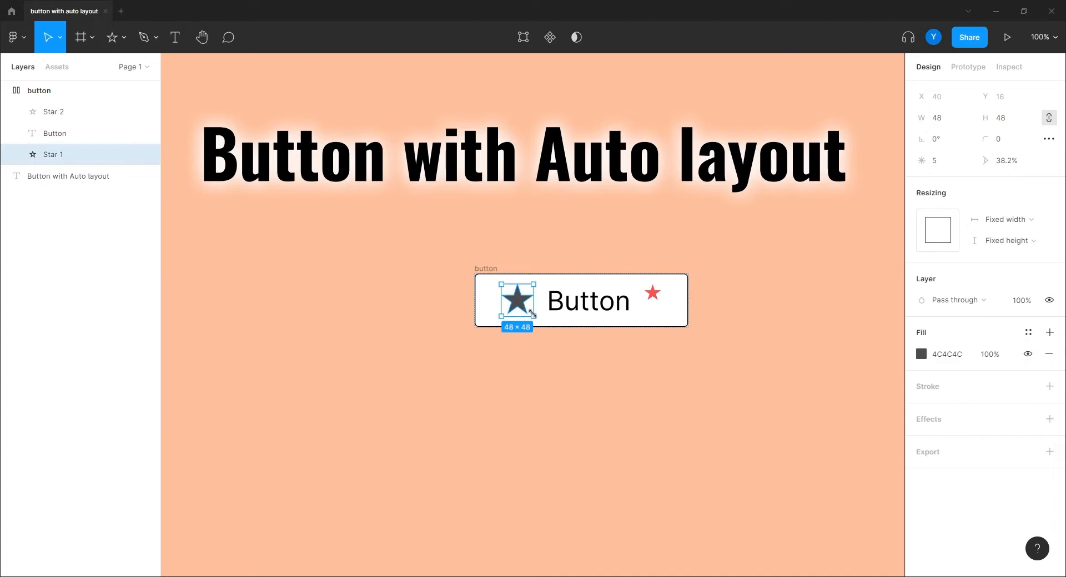
drag(533, 316, 626, 381)
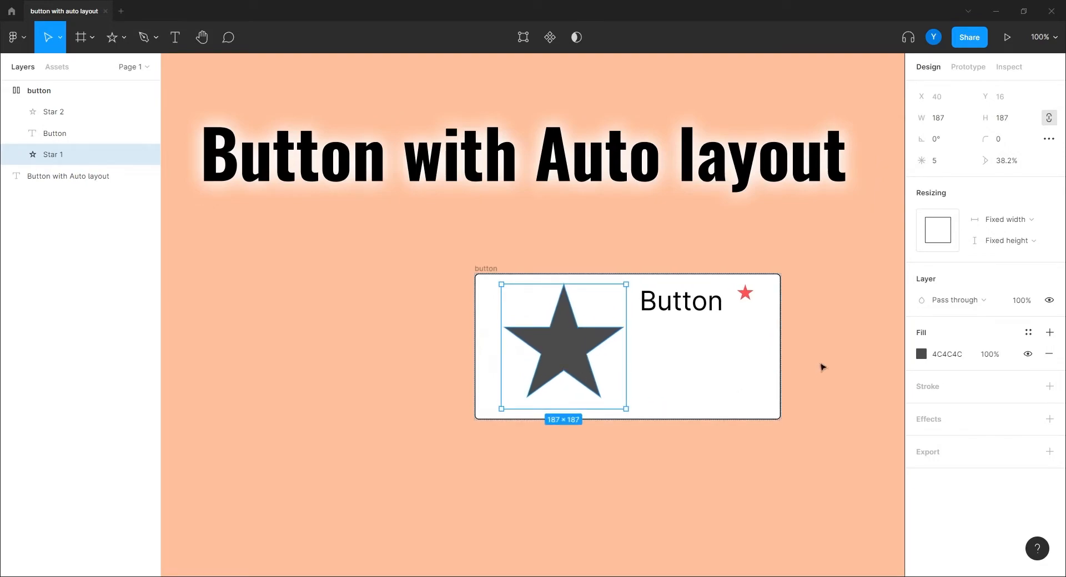
drag(625, 409, 493, 299)
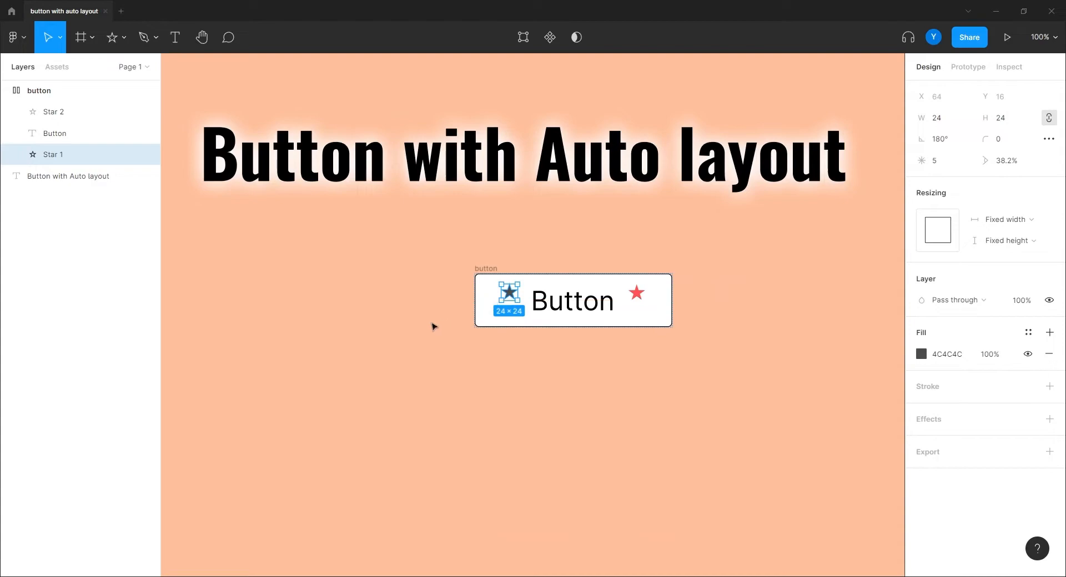
click(428, 365)
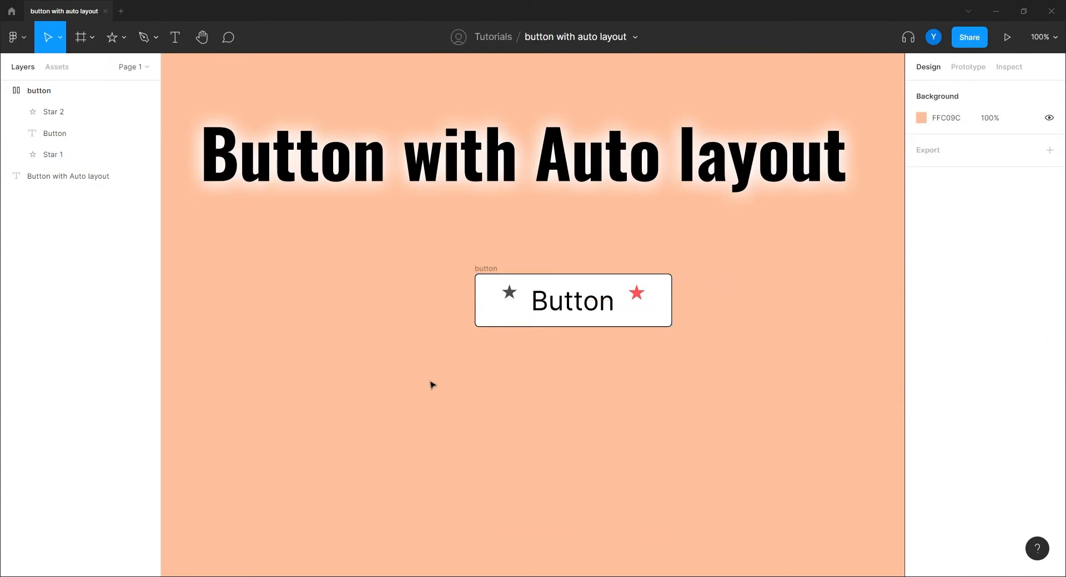
Align the button frame's auto layout contents to the left and vertically centred
click(533, 276)
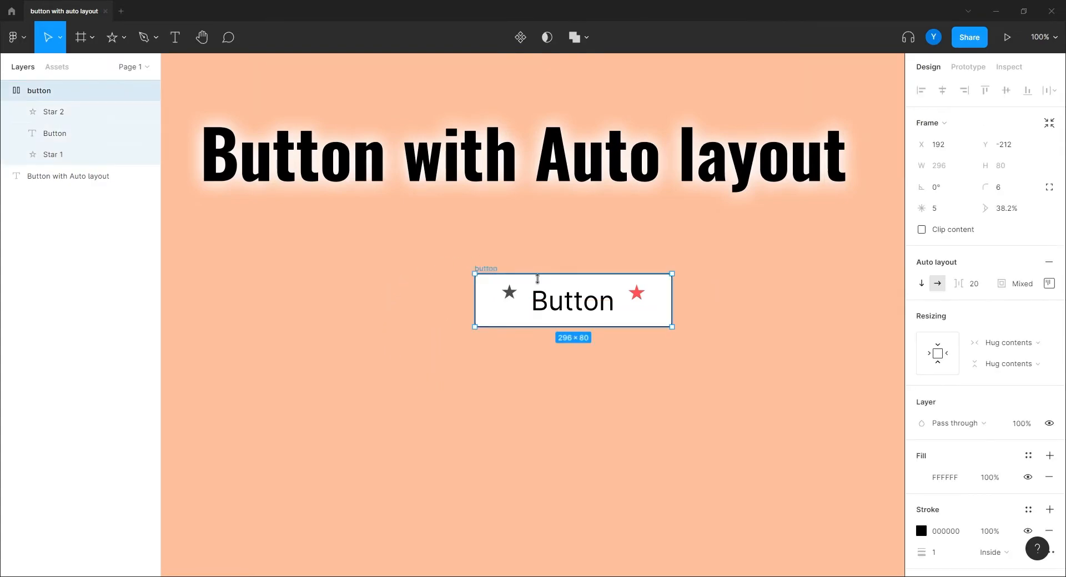
click(1048, 284)
click(991, 344)
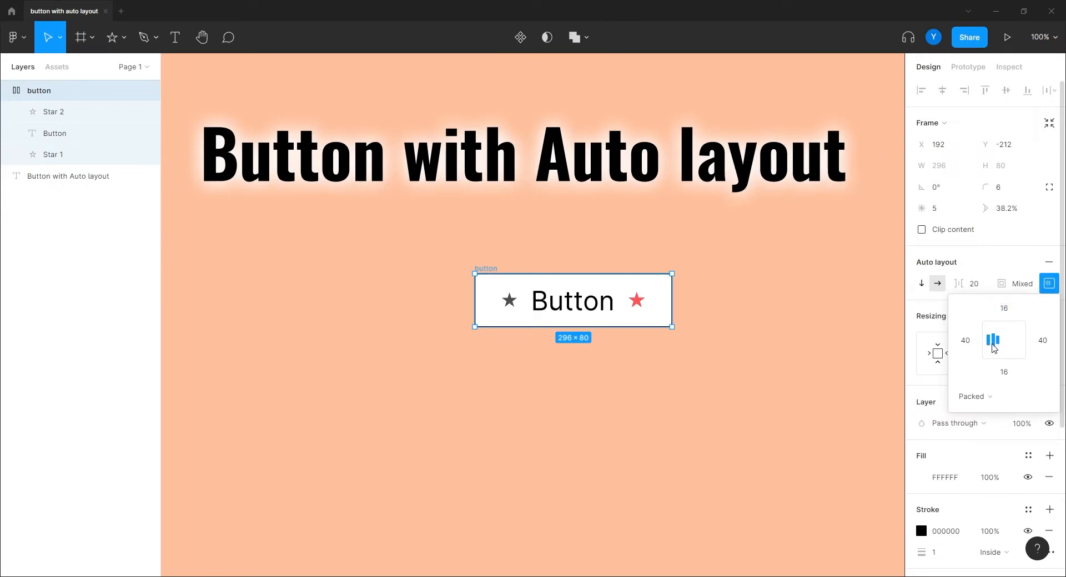
click(524, 411)
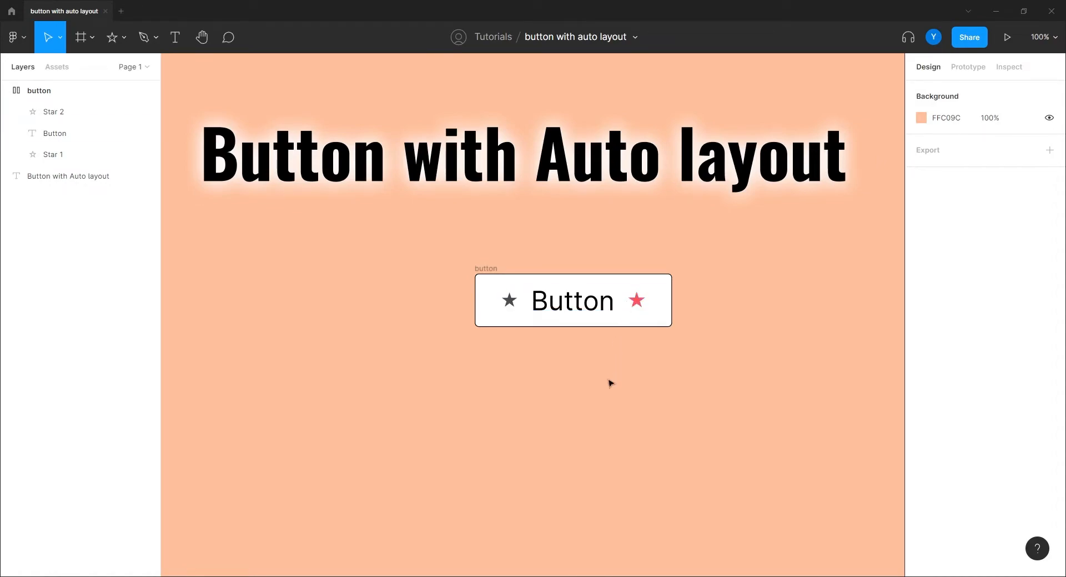
Take the red star out of the button's auto layout and place it on the canvas above the button
click(636, 301)
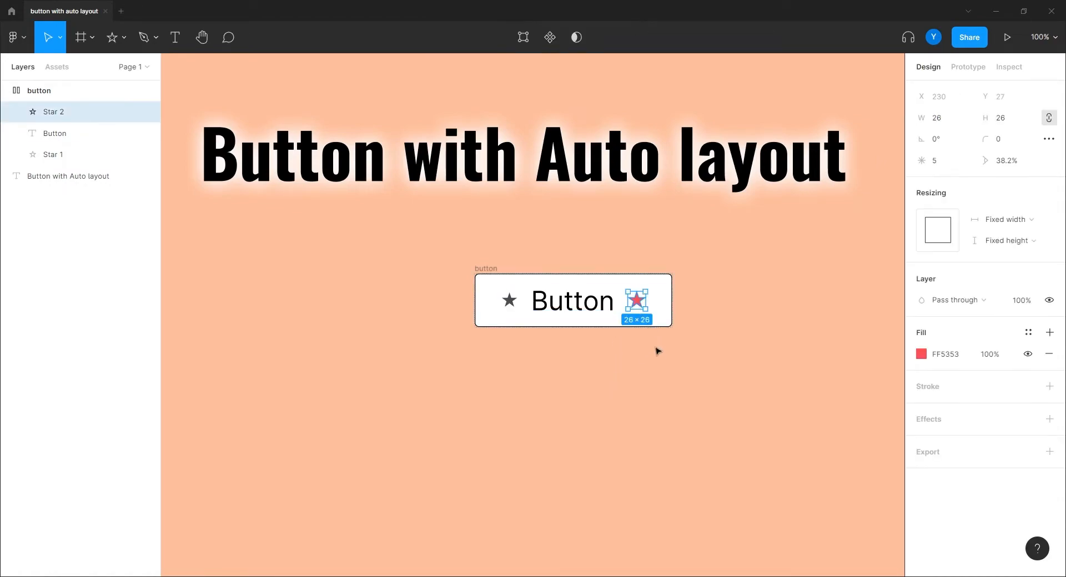
drag(640, 302, 451, 386)
click(381, 304)
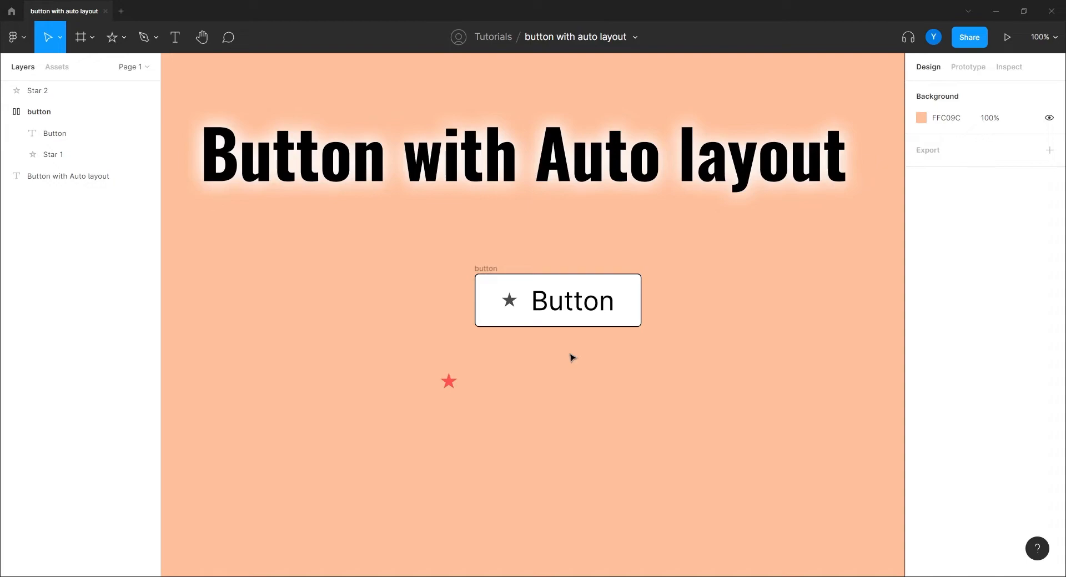
drag(442, 382, 538, 228)
key(ctrl+plus)
drag(414, 386, 466, 434)
drag(546, 437, 443, 369)
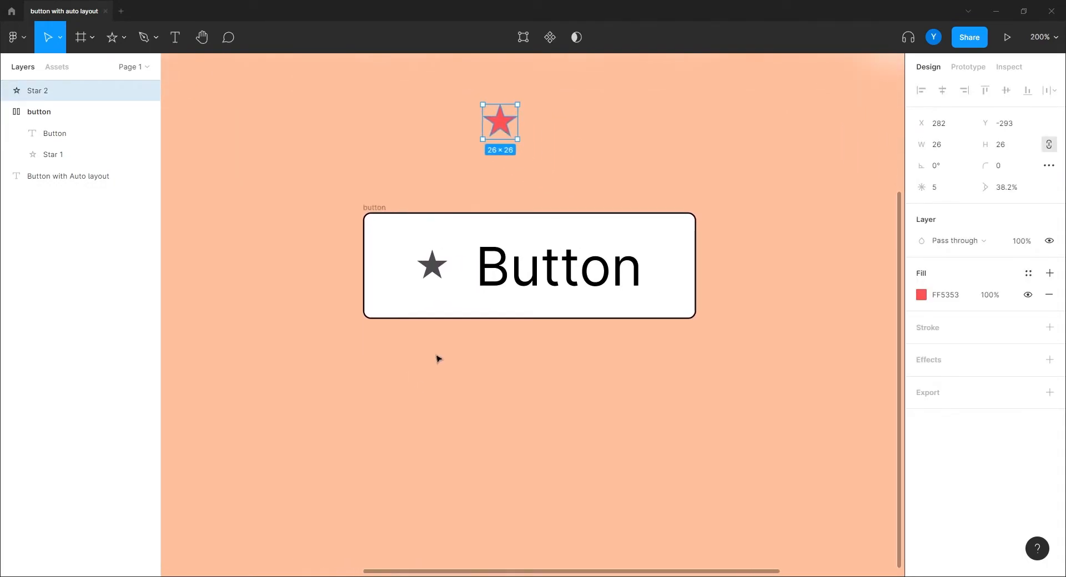
Change the button frame's auto layout direction to vertical and open its alignment and padding settings
click(375, 207)
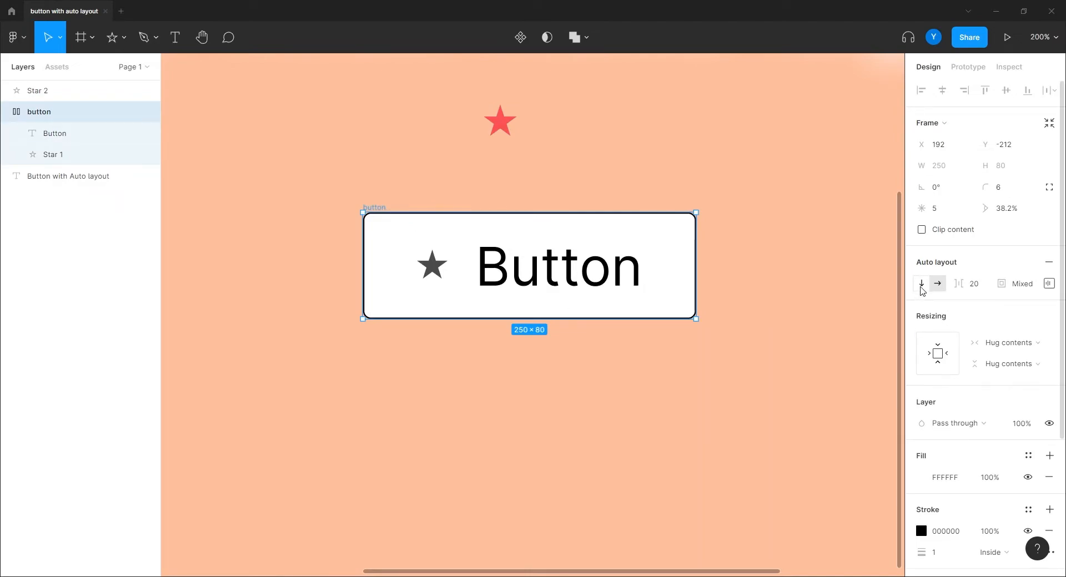
click(921, 285)
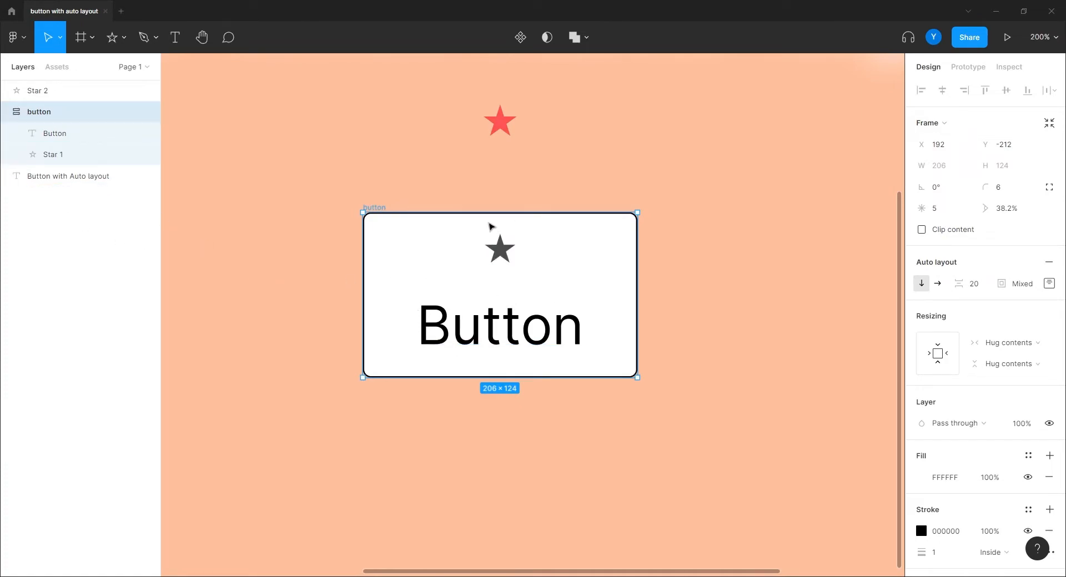
click(1049, 283)
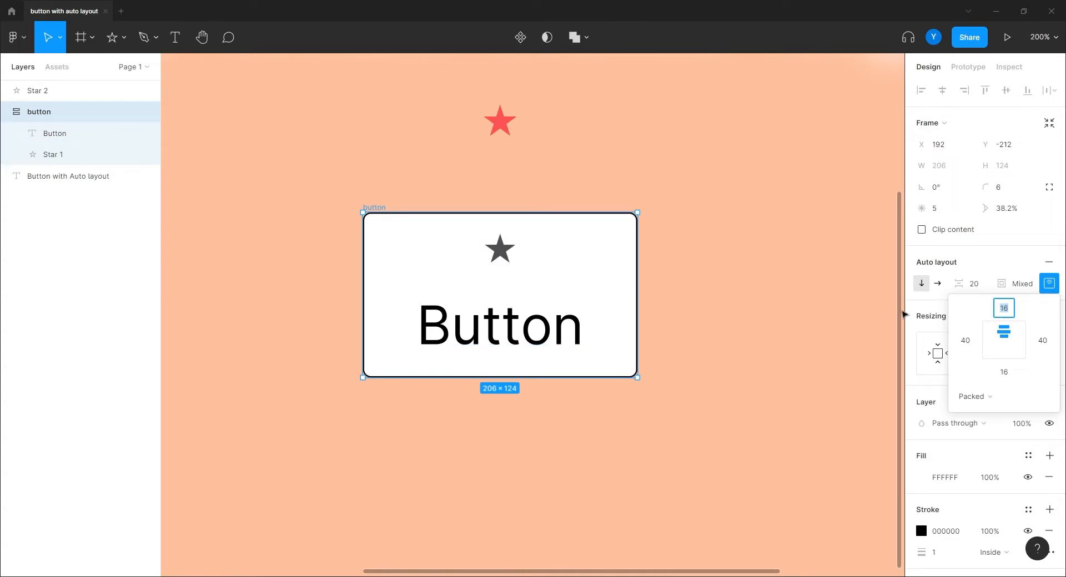
Try spacings of 0 and 50 between the star and the text in the button frame, and settle on 10
click(971, 285)
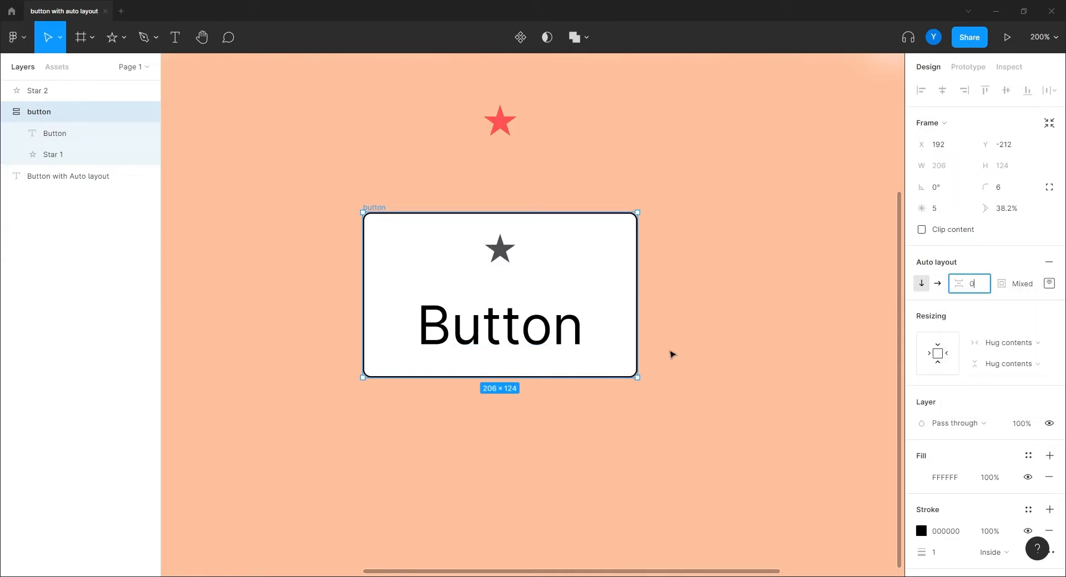
text(0)
key(Return)
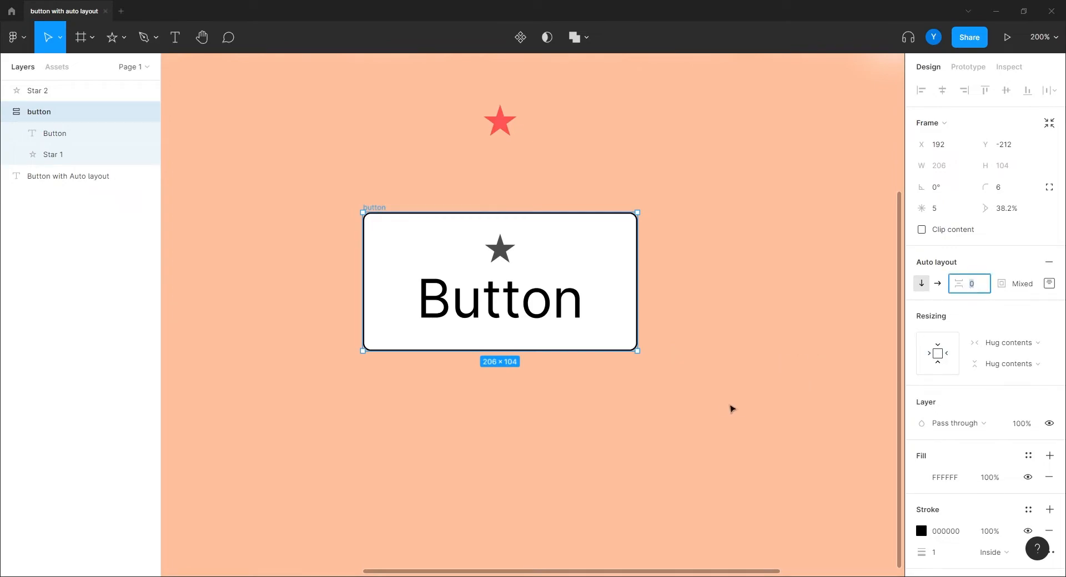
text(50)
key(Return)
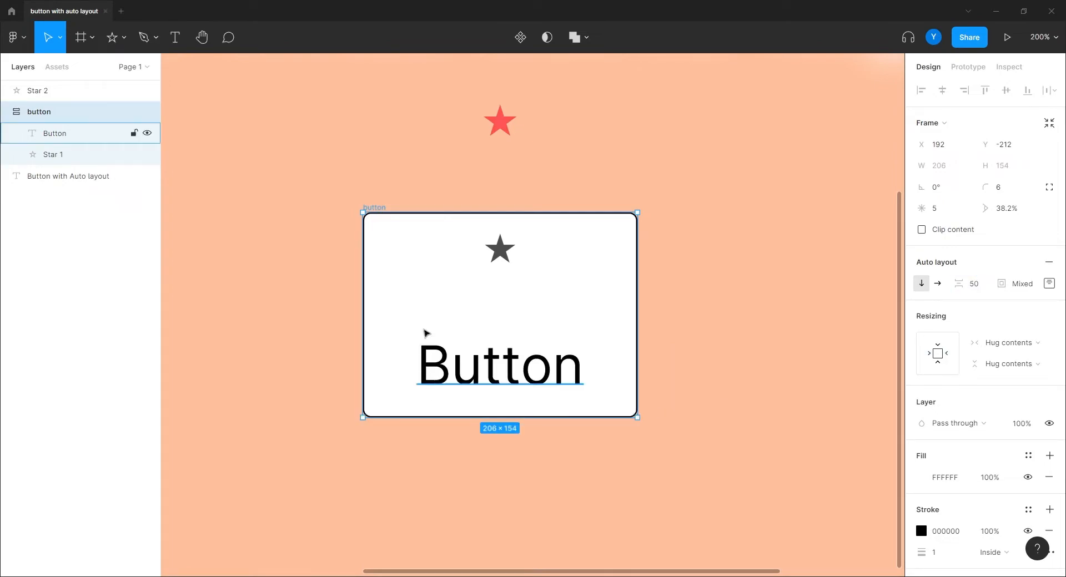
click(979, 287)
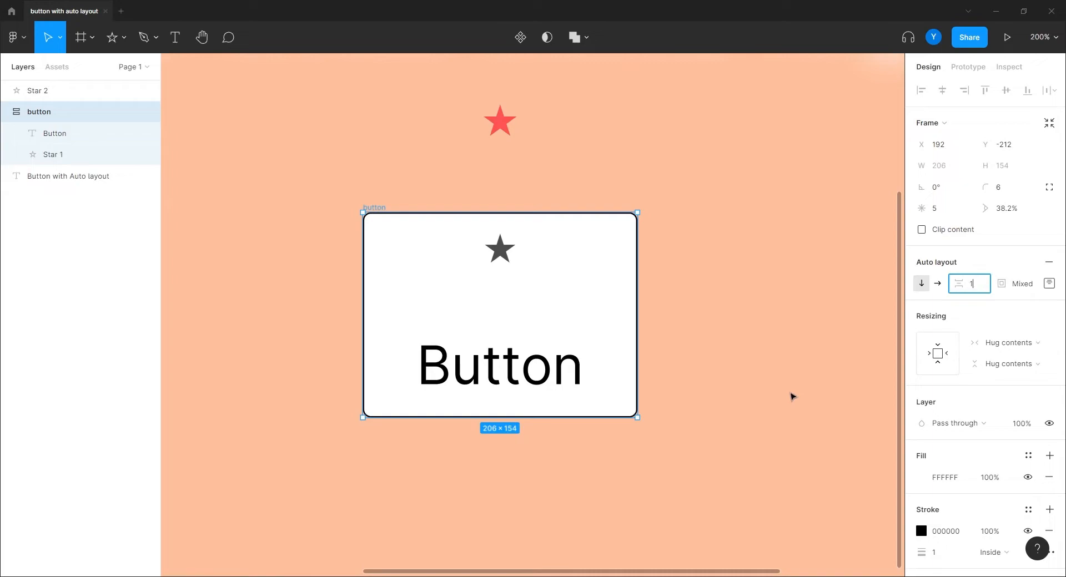
text(10)
key(Return)
Move the dark star below the Button text inside the frame and duplicate it
click(499, 247)
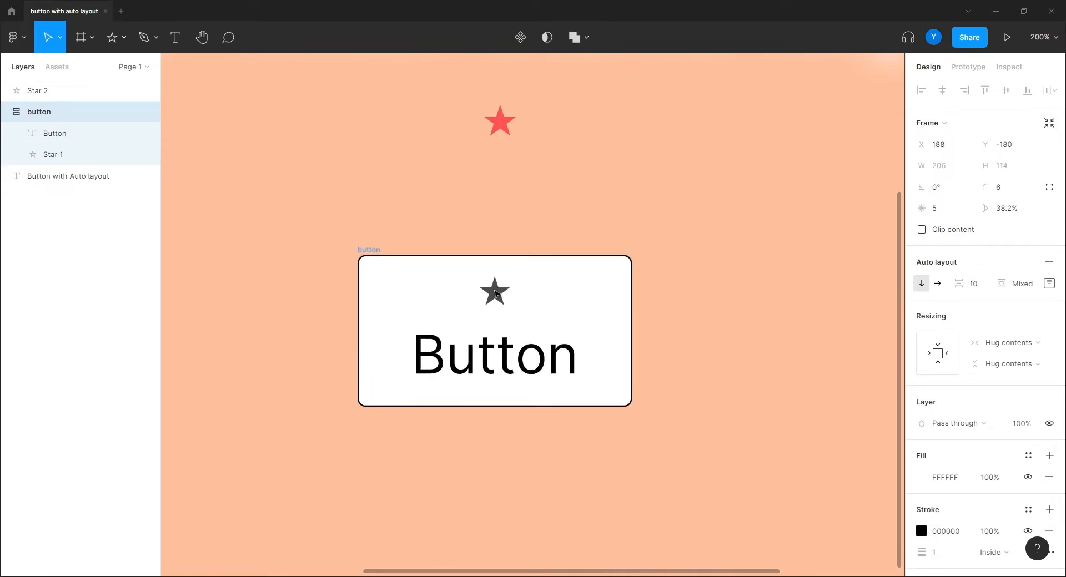
drag(498, 245, 501, 314)
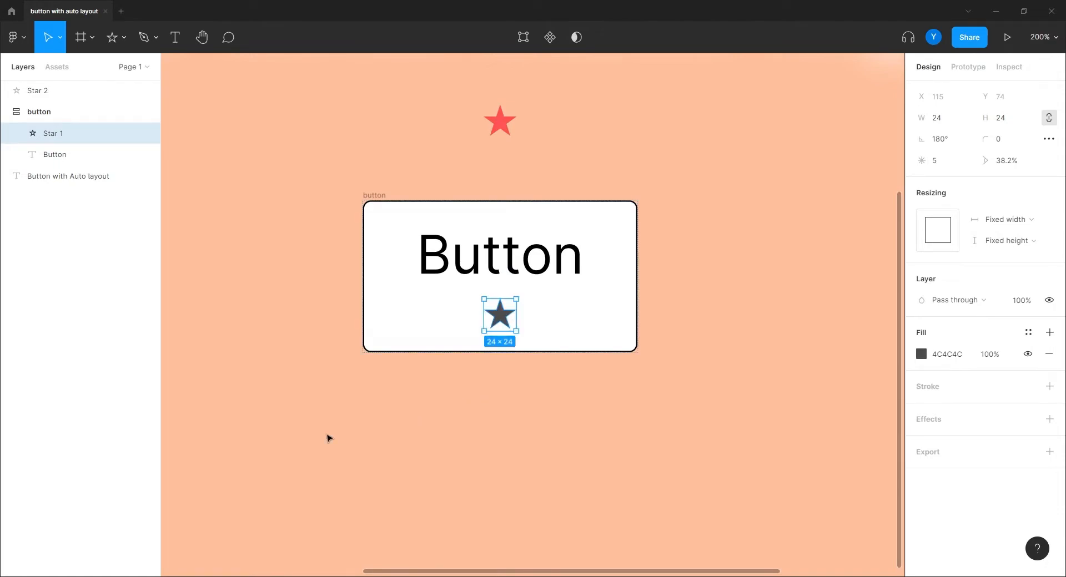
key(ctrl+d)
Duplicate the Button text inside the button frame
click(451, 252)
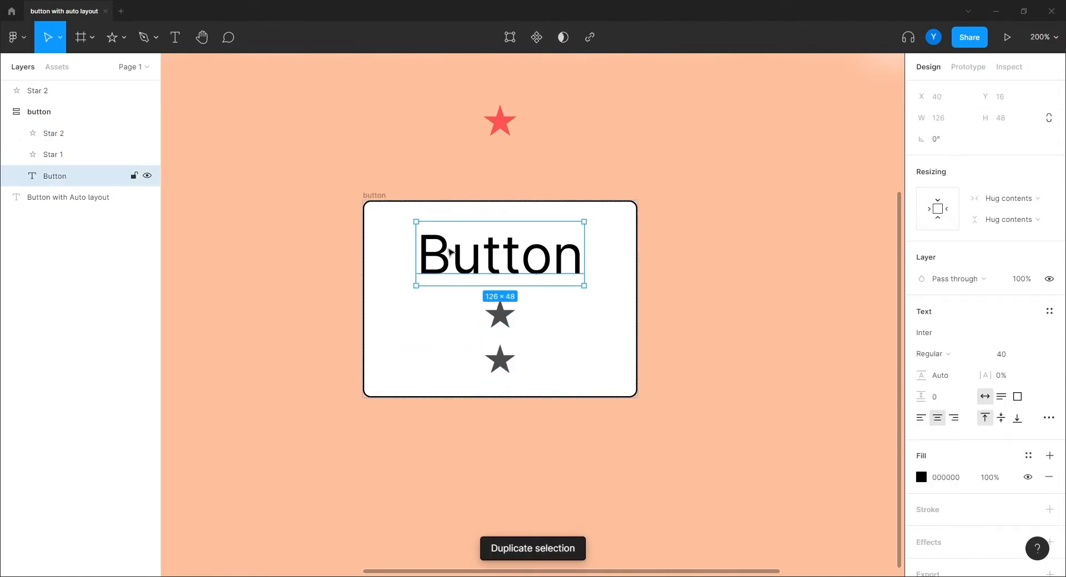
key(ctrl+d)
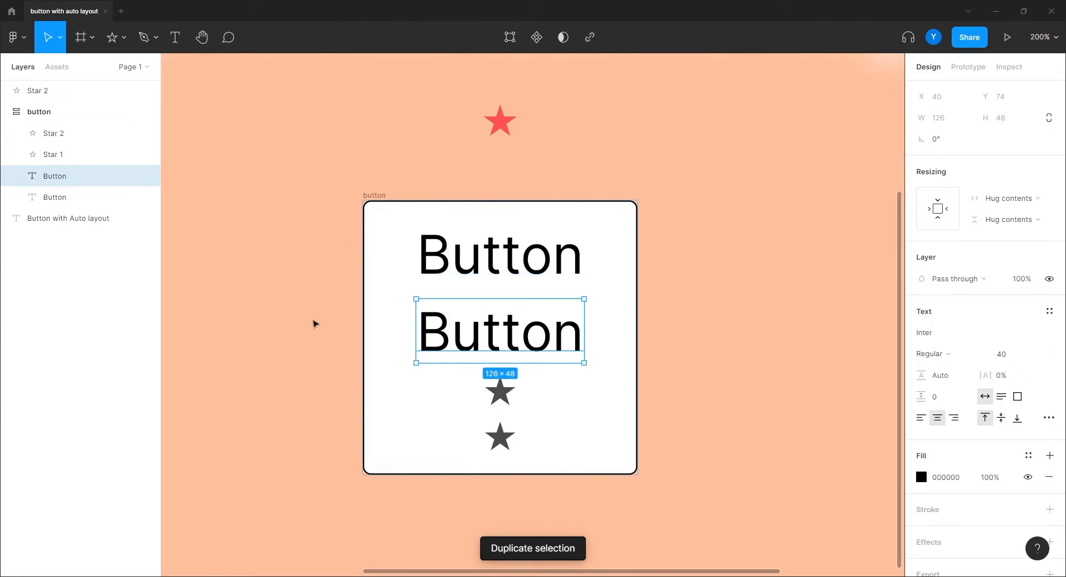
click(297, 260)
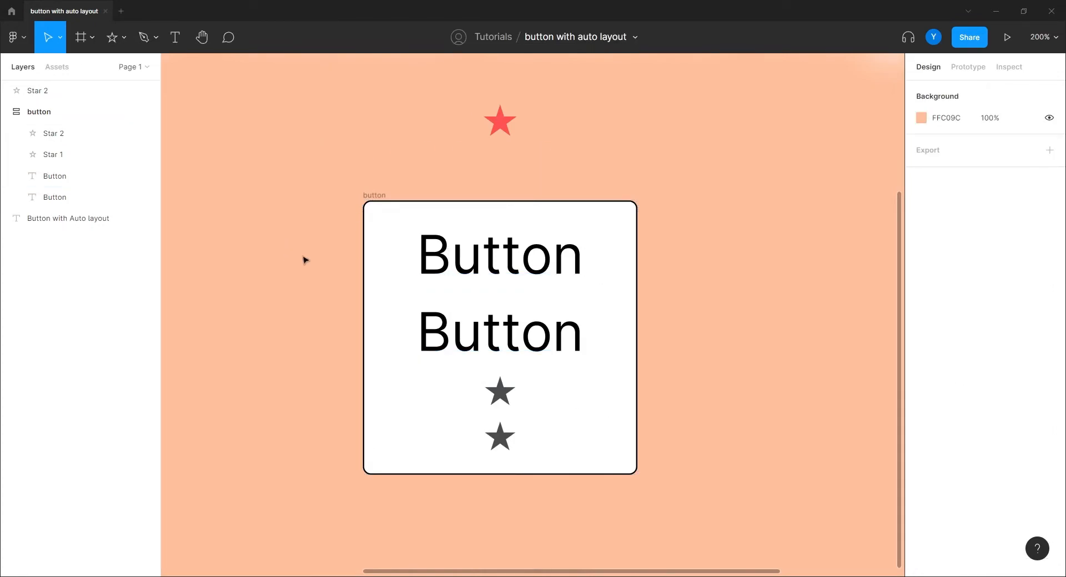
Switch the button frame's auto layout direction back to horizontal
click(366, 195)
click(937, 284)
drag(716, 389, 612, 381)
Reorder the items in the button so they alternate star, Button text, star, Button text
click(700, 251)
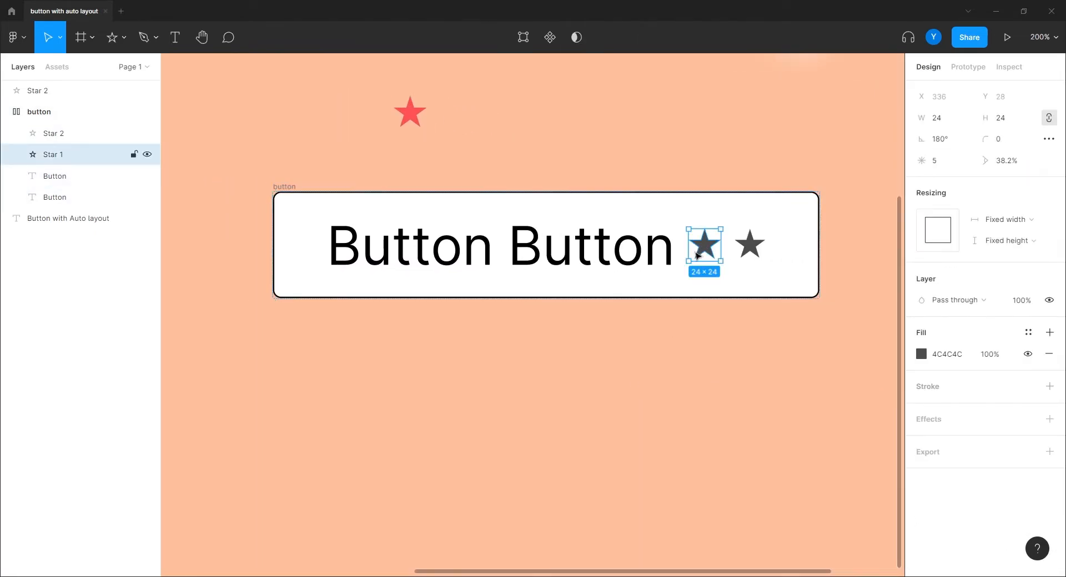
drag(704, 248, 521, 247)
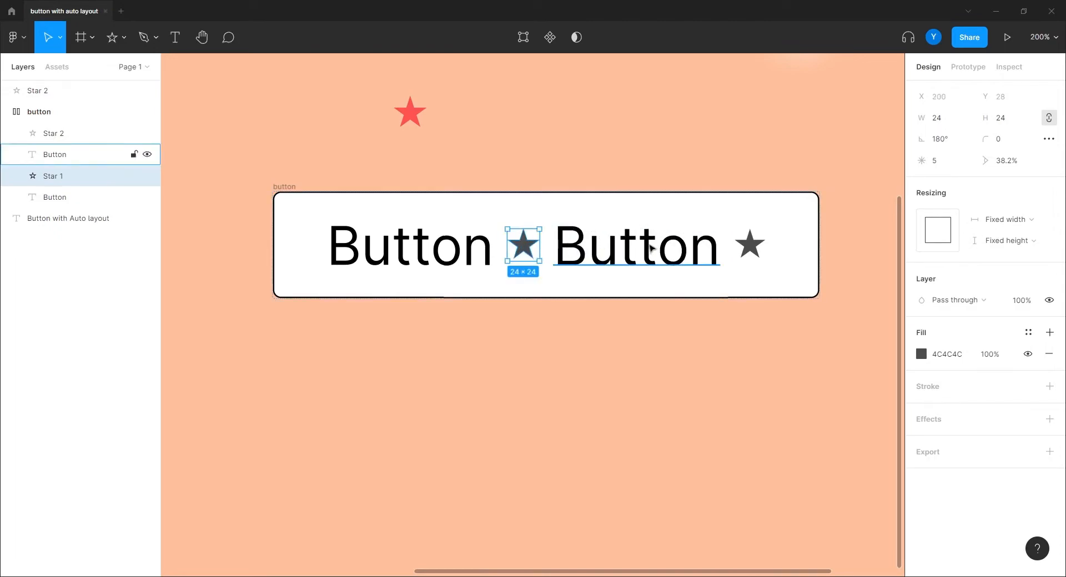
click(751, 245)
drag(664, 246, 345, 246)
click(617, 264)
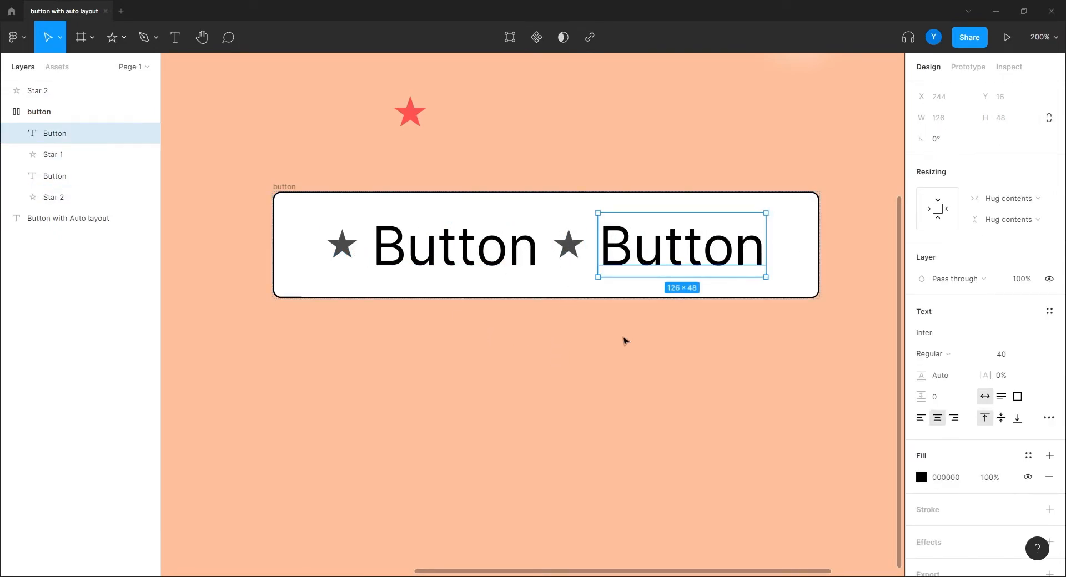
click(481, 382)
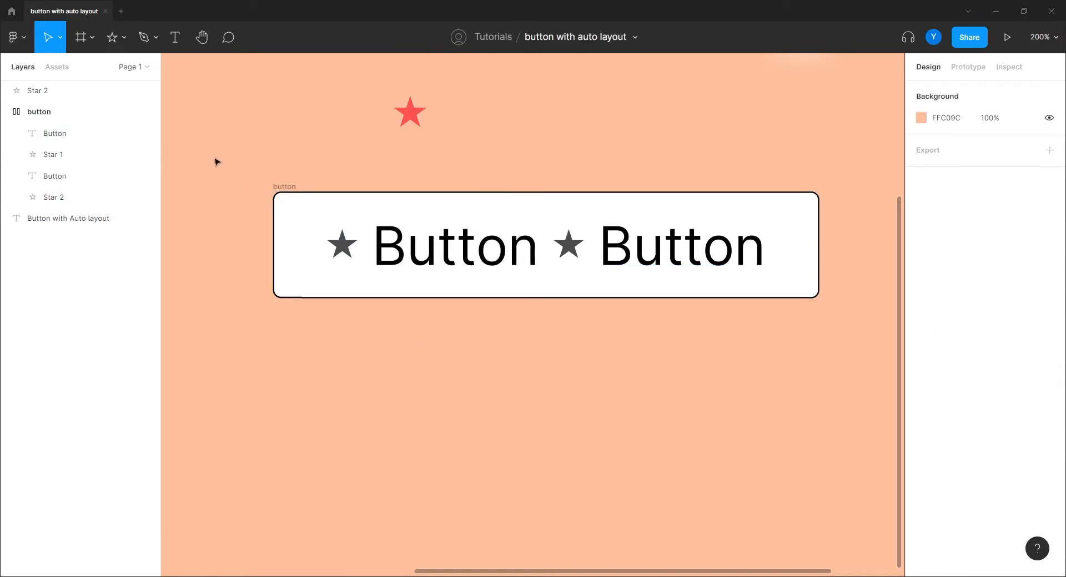
Examine the gap between the middle star and the second Button text by inspecting their bounding boxes up close
click(283, 186)
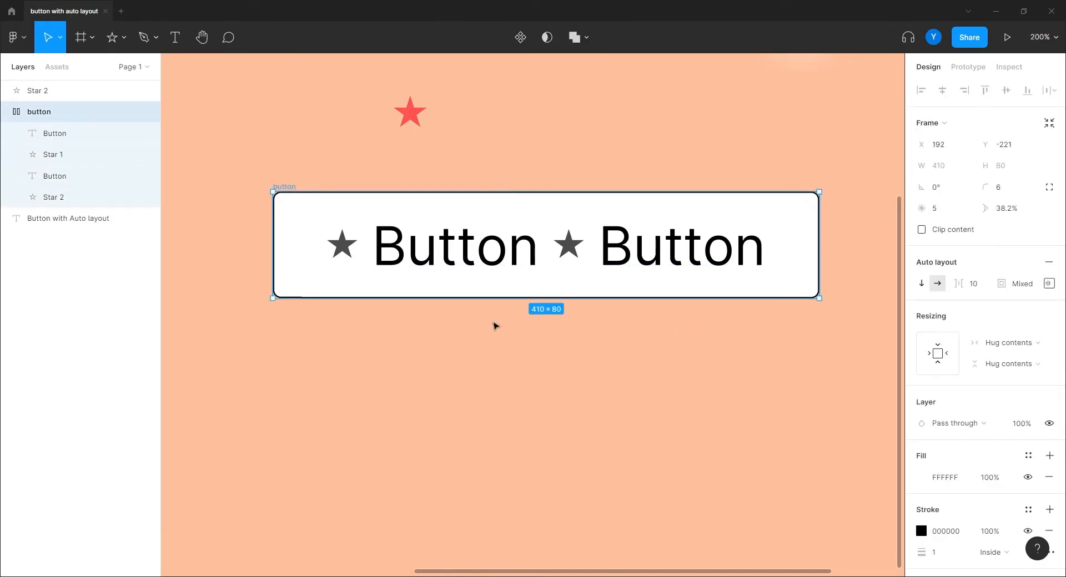
click(569, 245)
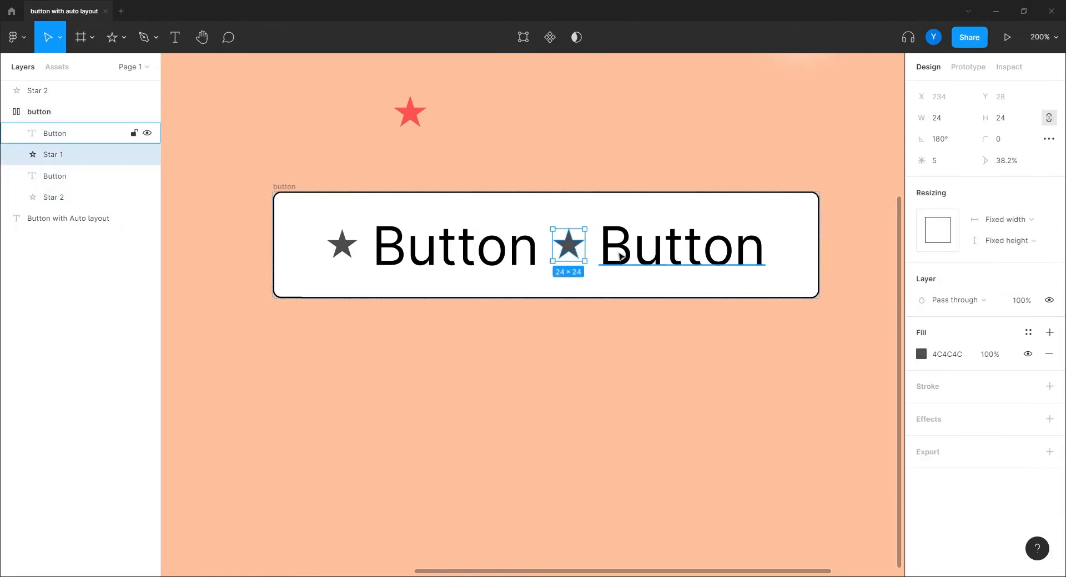
click(611, 254)
click(572, 251)
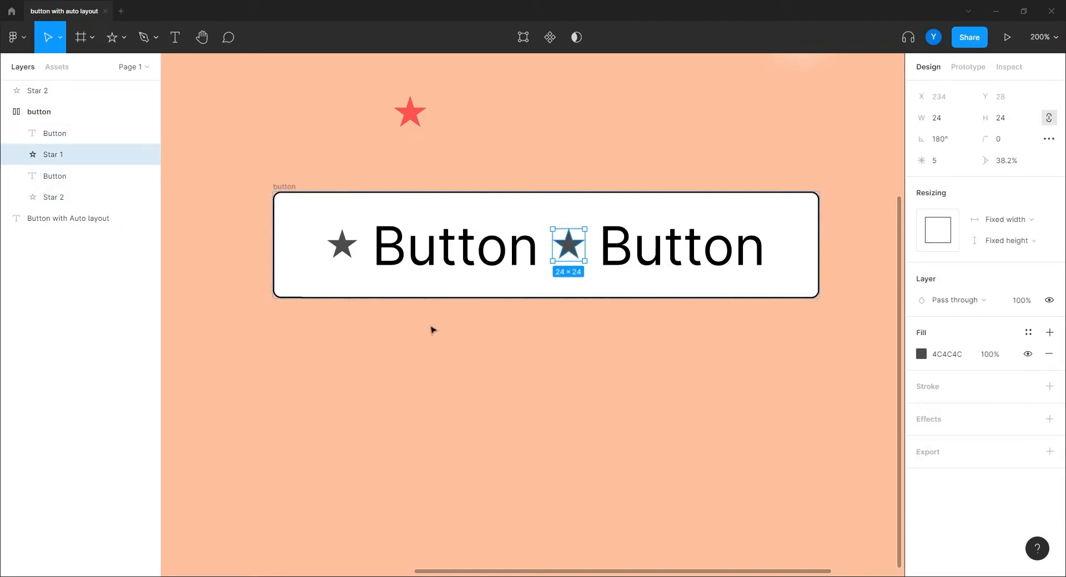
drag(431, 327, 499, 345)
scroll(575, 322, up, 1)
drag(575, 322, 465, 413)
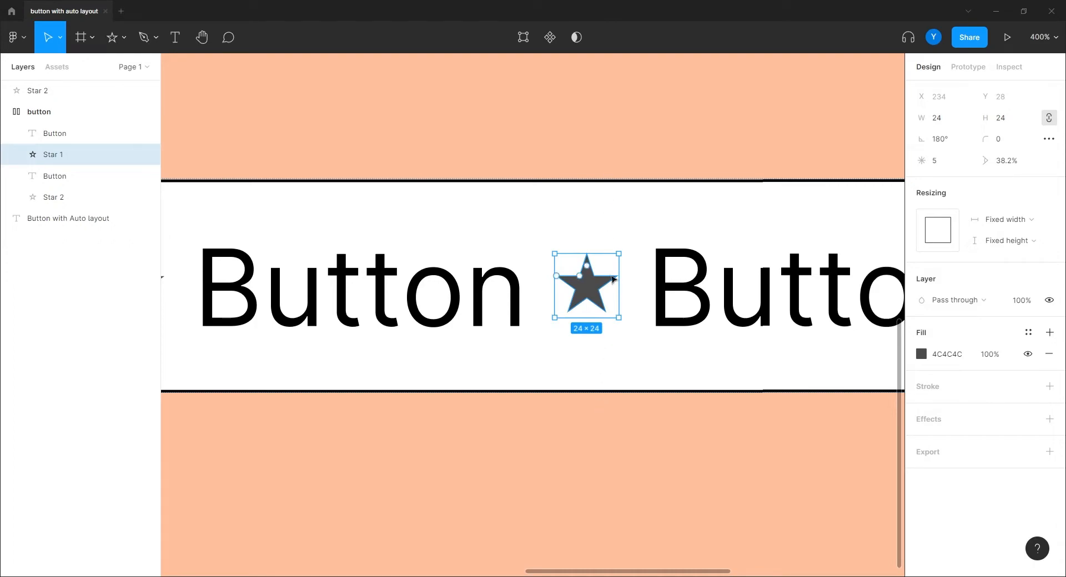
click(677, 295)
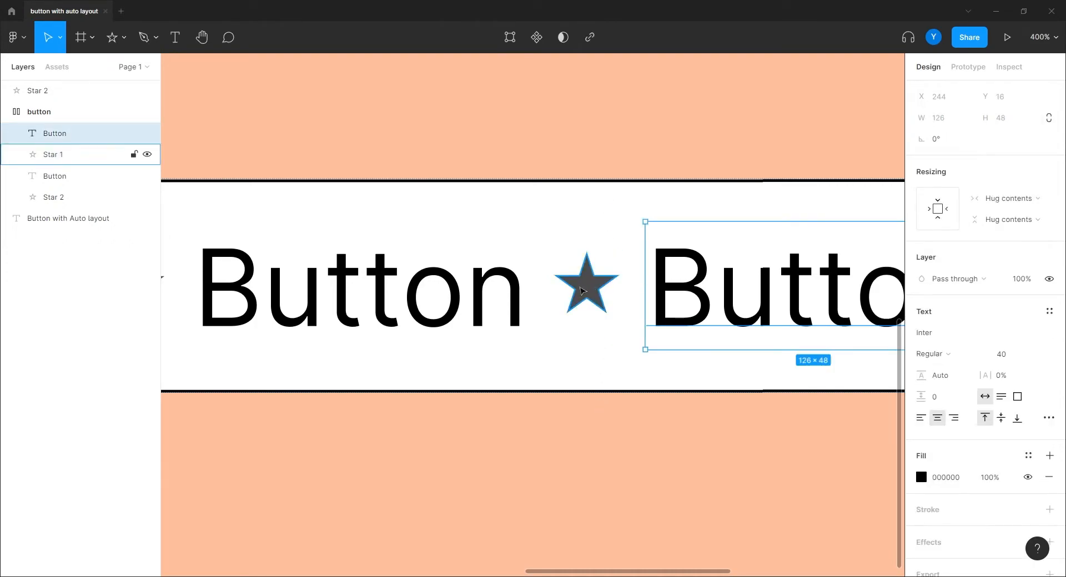
click(584, 291)
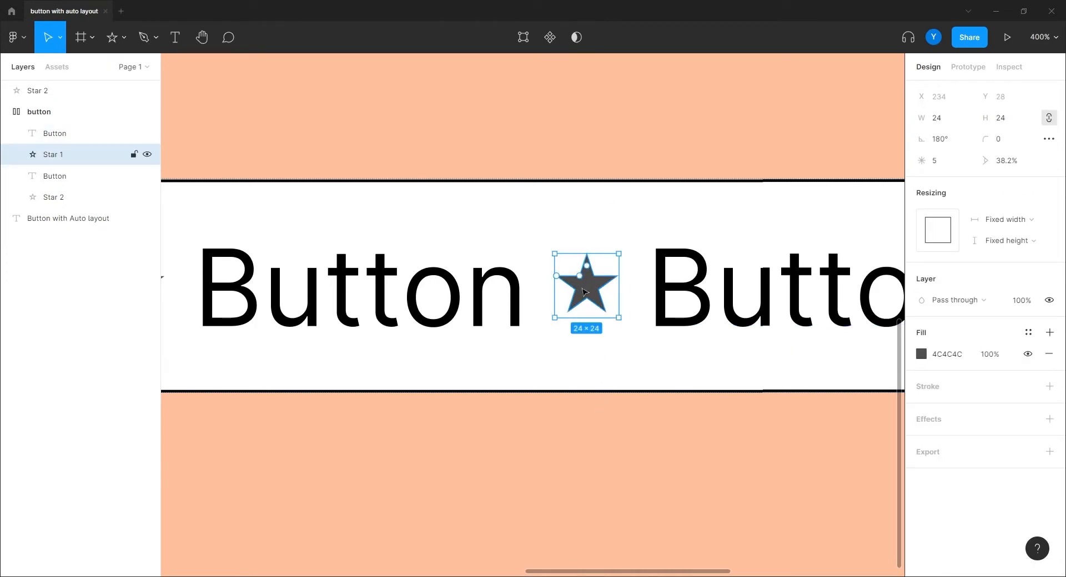
click(677, 265)
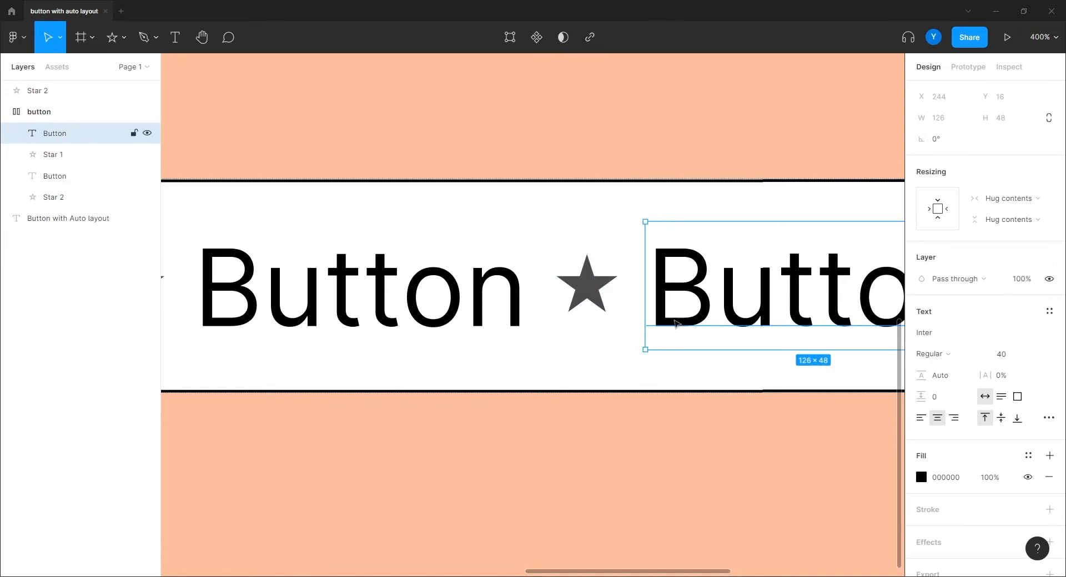
click(495, 437)
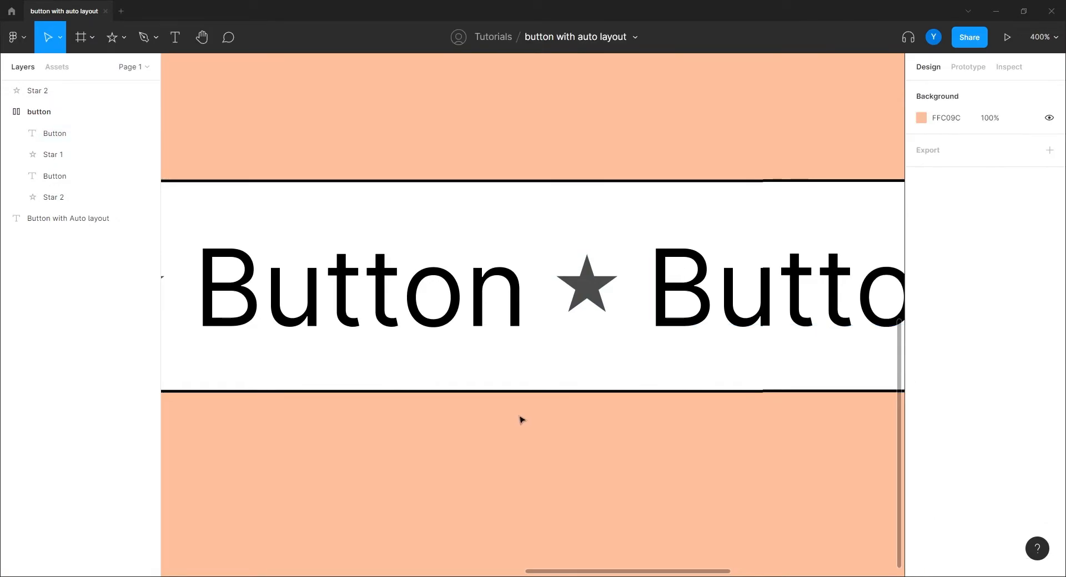
Delete the star between the two Button texts
key(minus)
click(565, 308)
key(Delete)
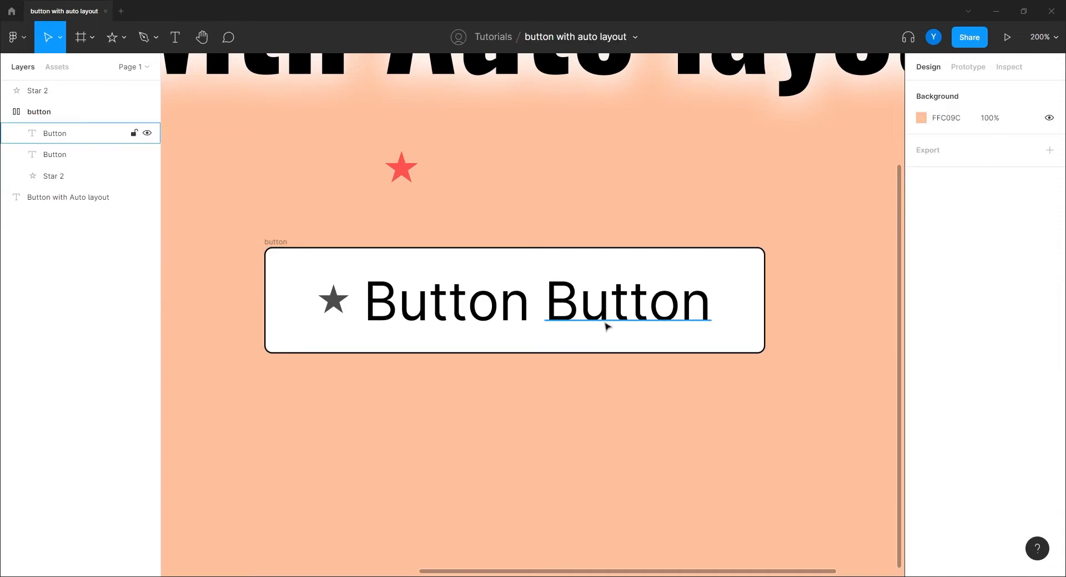
Delete the second Button text and the dark star from the button frame, leaving a single Button text inside
click(607, 326)
key(Delete)
click(334, 301)
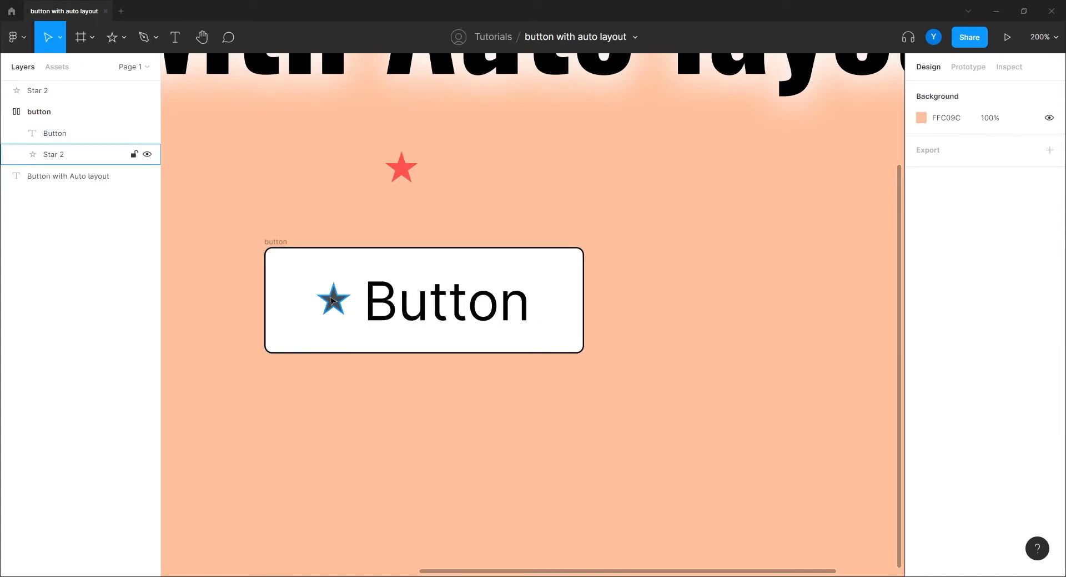
key(Delete)
drag(510, 451, 697, 447)
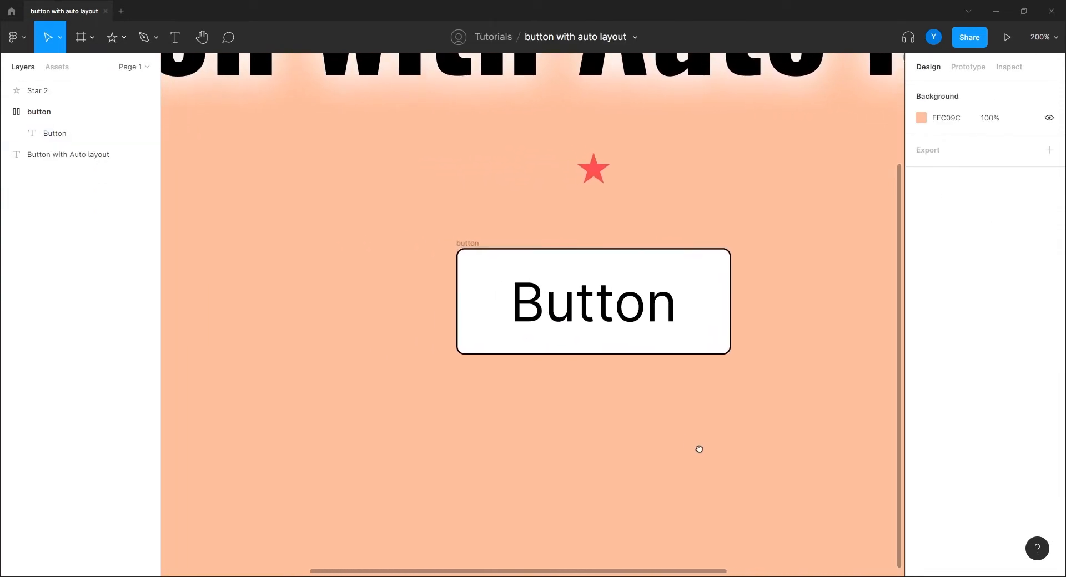
Duplicate the button frame and place the copy beside the original
click(468, 249)
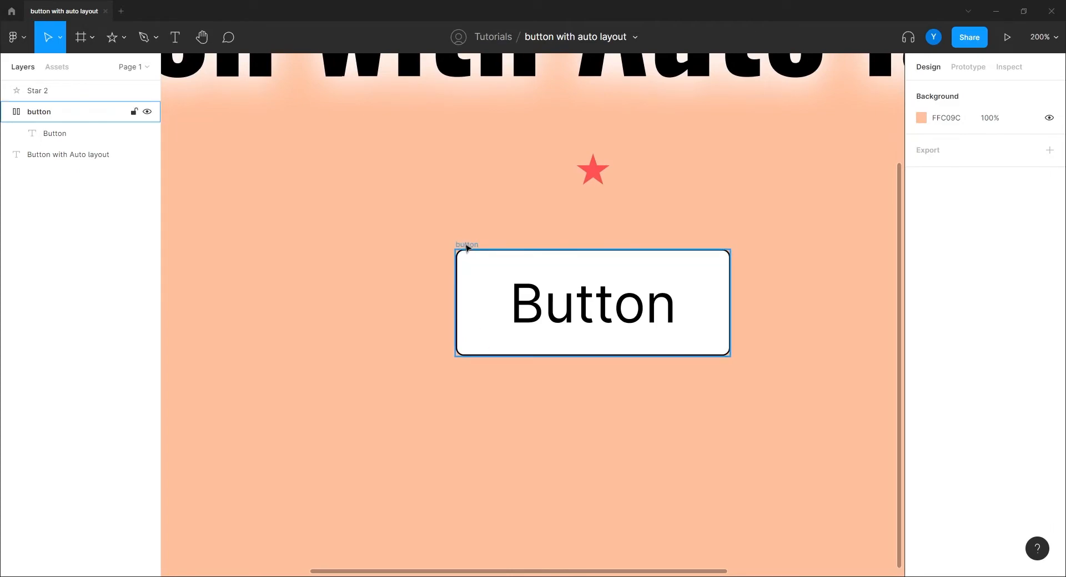
drag(468, 248, 791, 248)
drag(744, 414, 396, 414)
Change the font of the duplicated button's text to Lato
key(Return)
click(938, 333)
text(La)
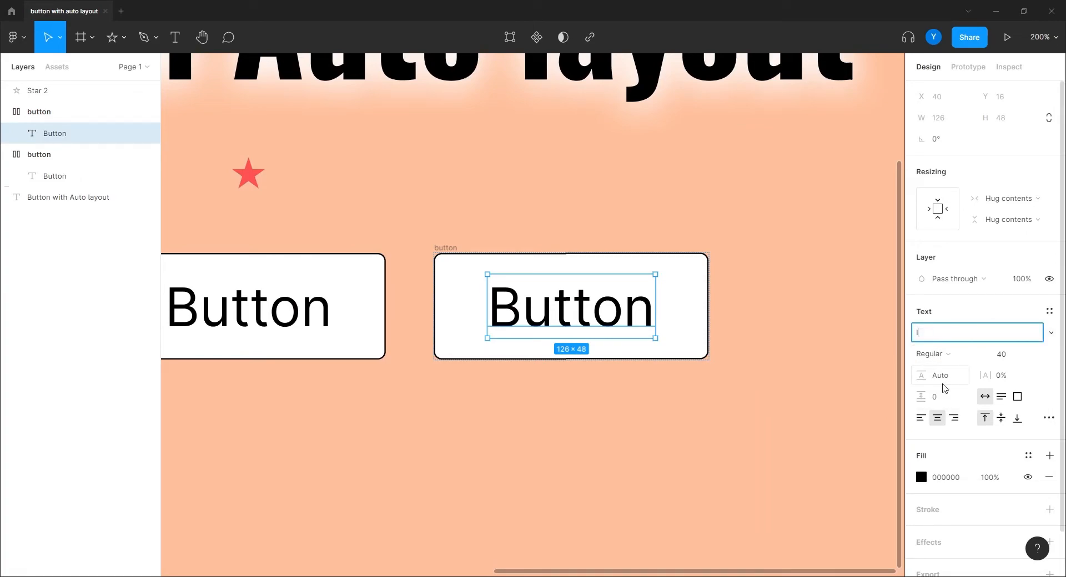
text(to)
key(Return)
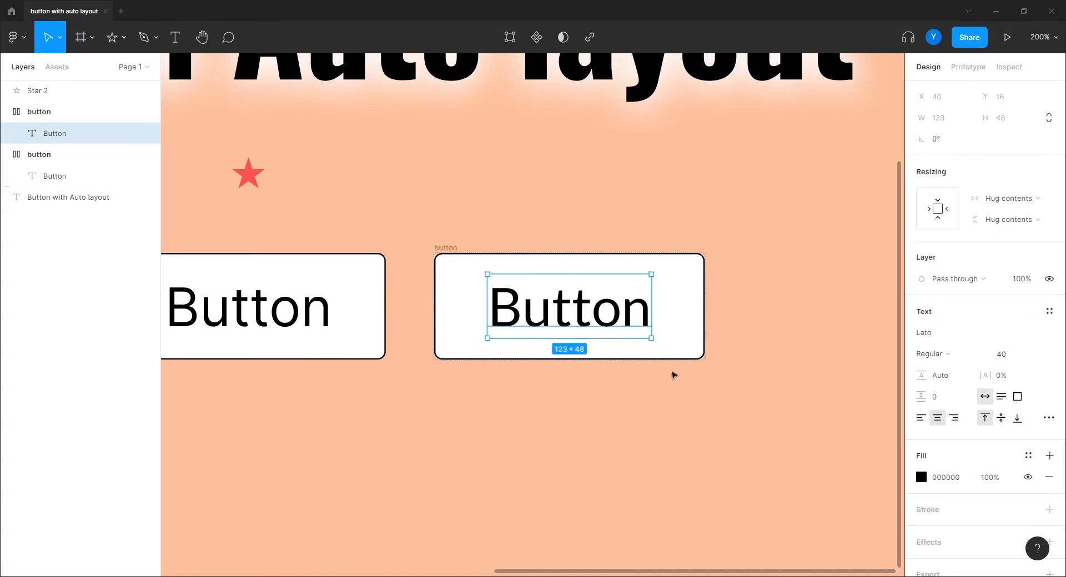
scroll(450, 422, left, 3)
click(577, 447)
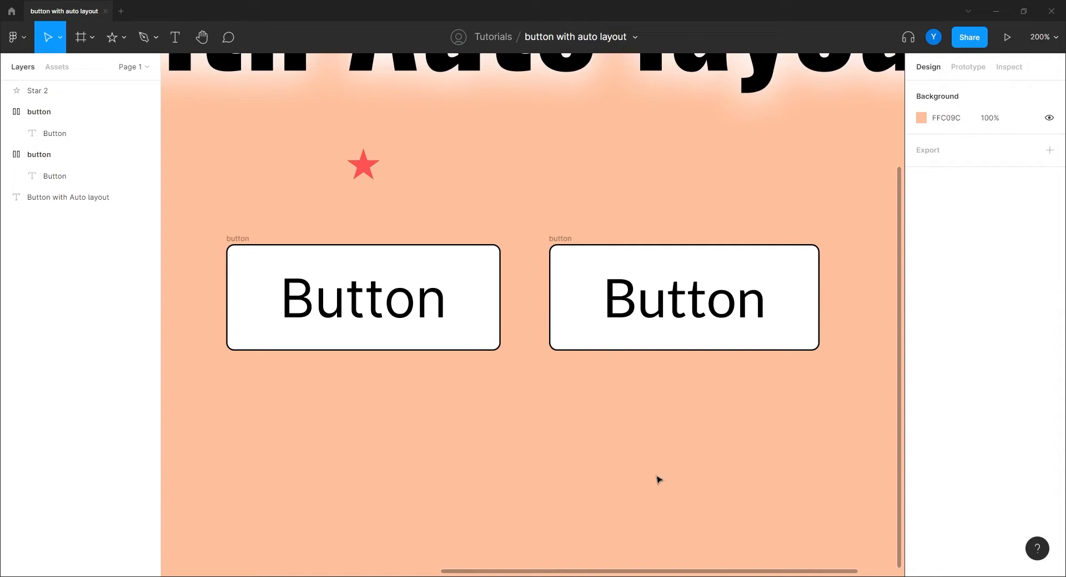
Examine the Lato Button text up close, comparing the letters' position with its bounding box, and check its font setting
click(644, 338)
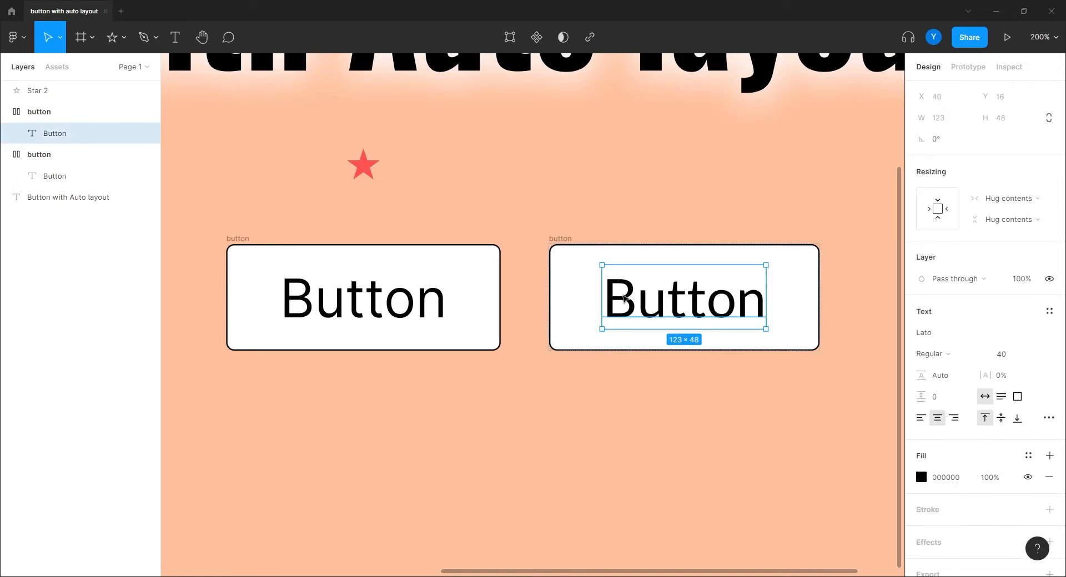
scroll(611, 404, right, 2)
scroll(574, 388, up, 6)
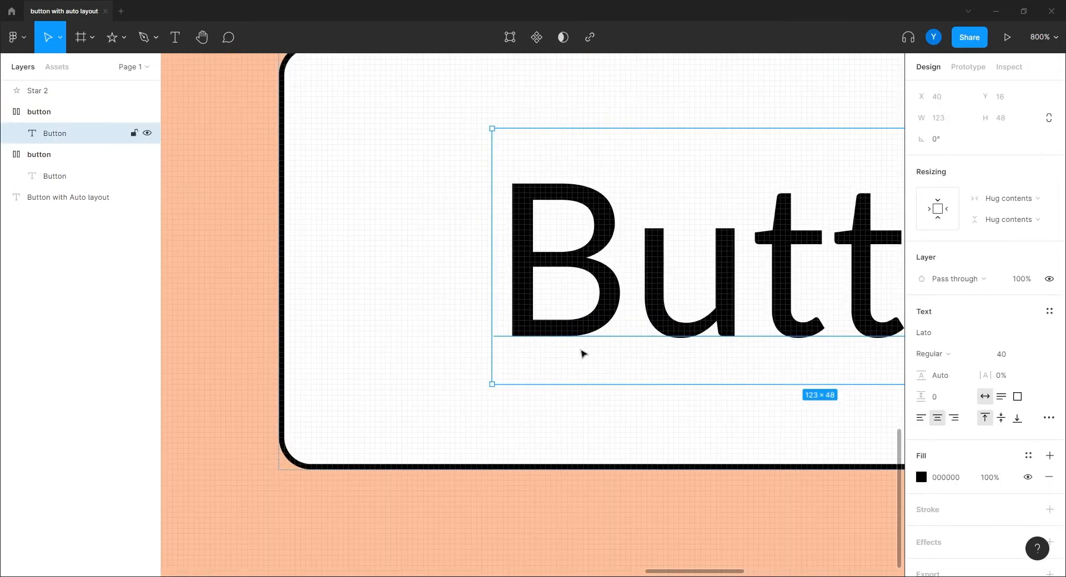
scroll(610, 355, up, 3)
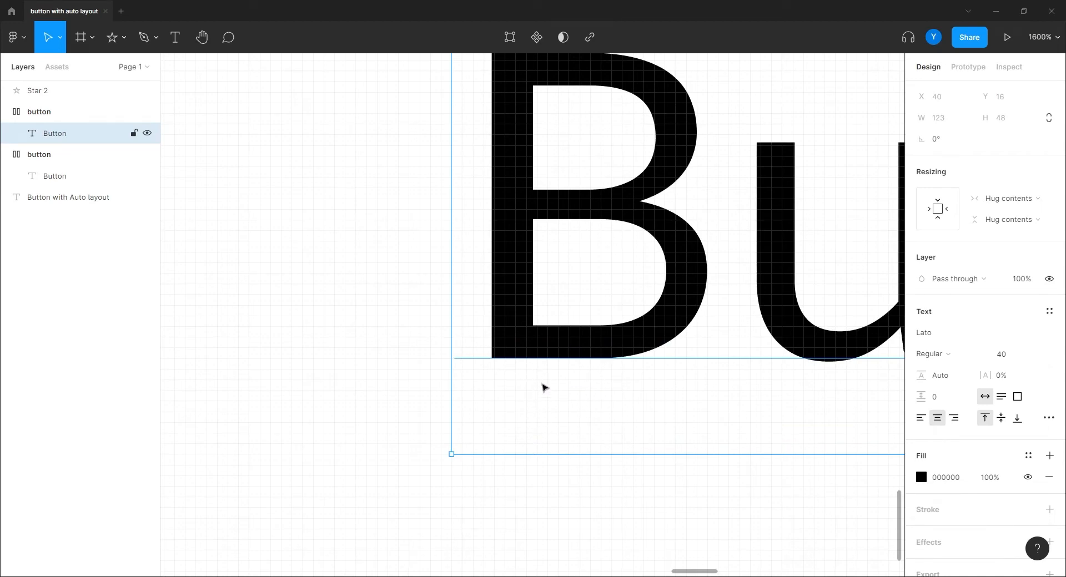
drag(564, 220, 512, 488)
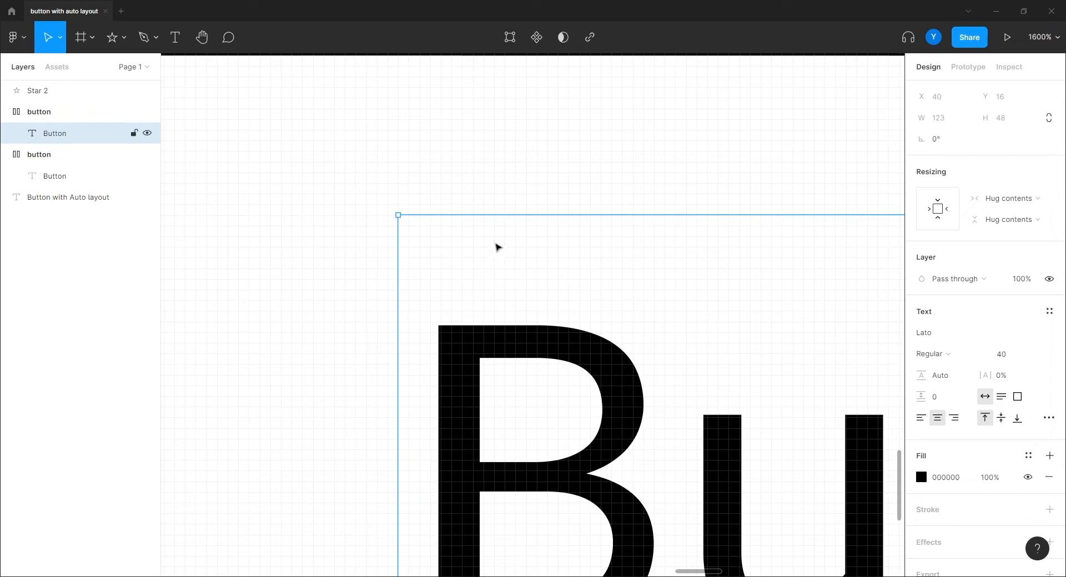
key(minus)
key(minus)
key(minus)
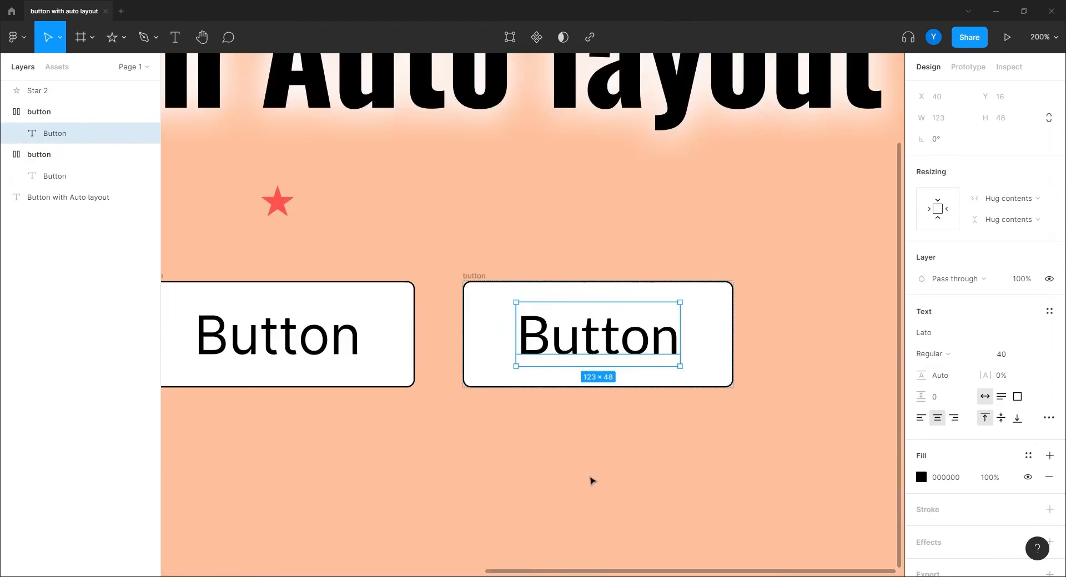
click(932, 334)
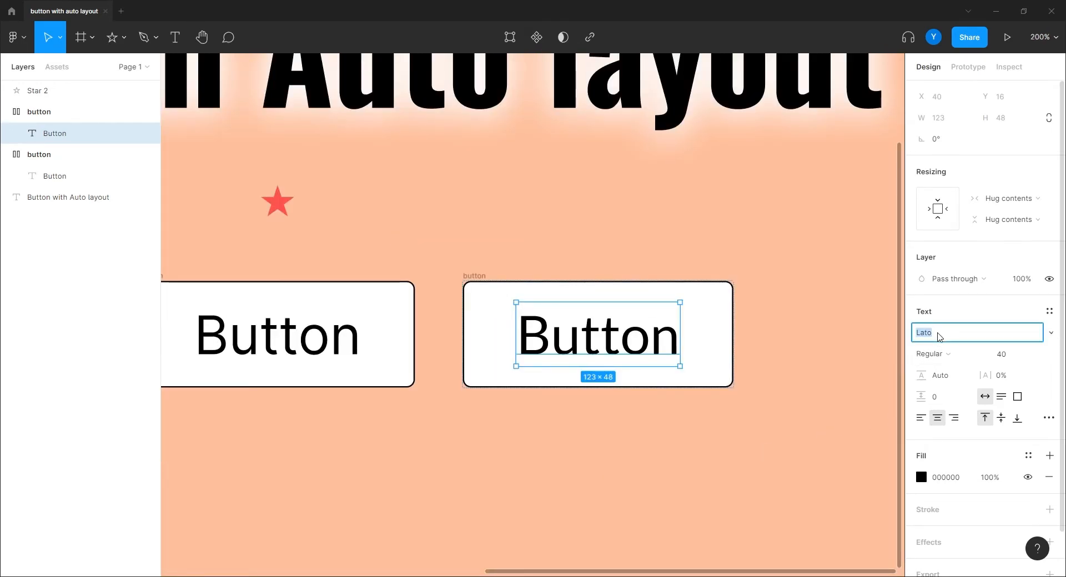
click(564, 460)
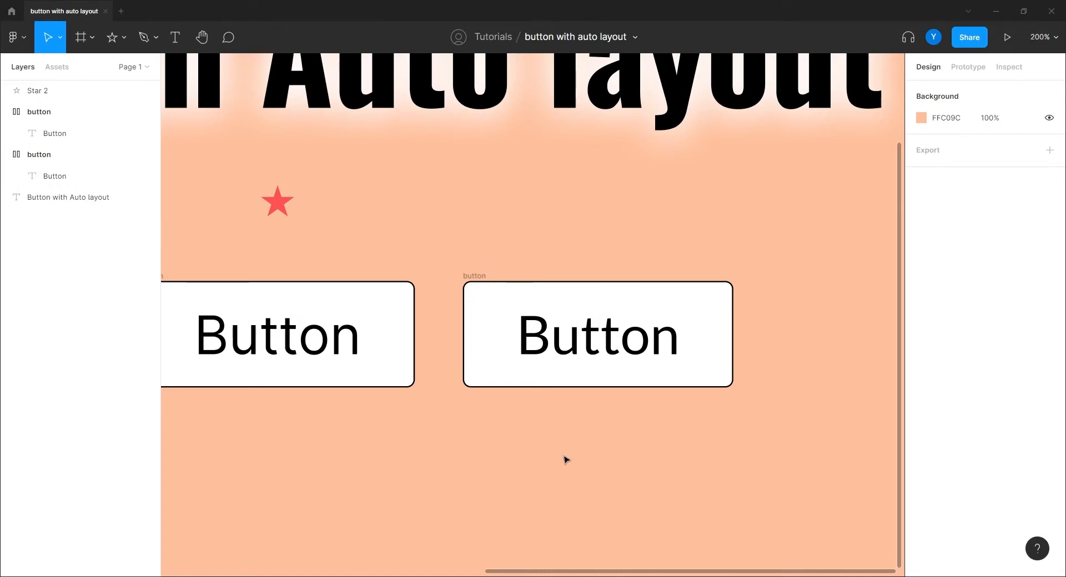
Compare the original button's text with the Lato version, and delete the duplicated button frame
scroll(564, 459, left, 3)
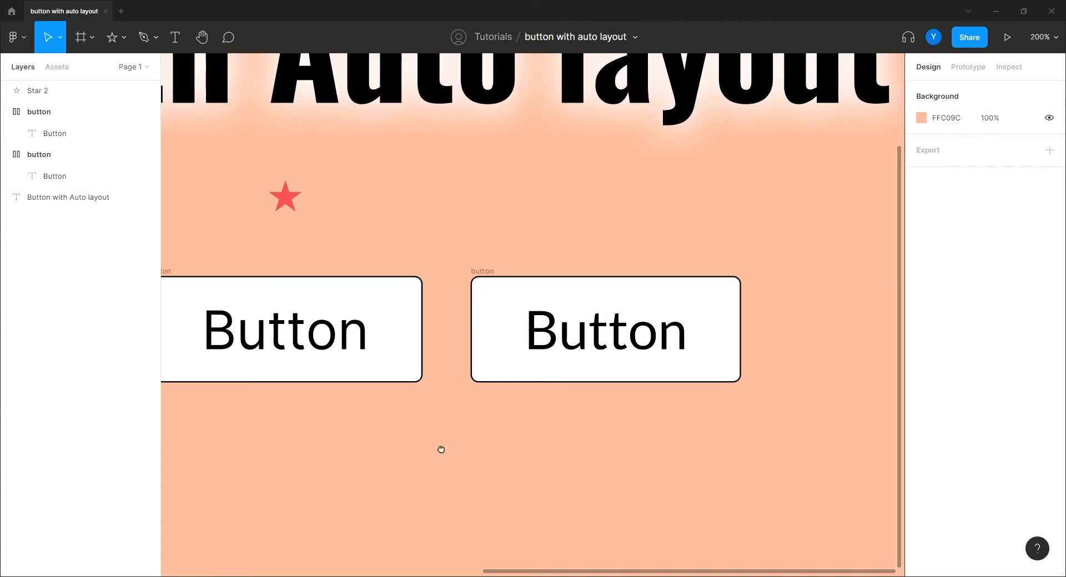
scroll(485, 440, down, 1)
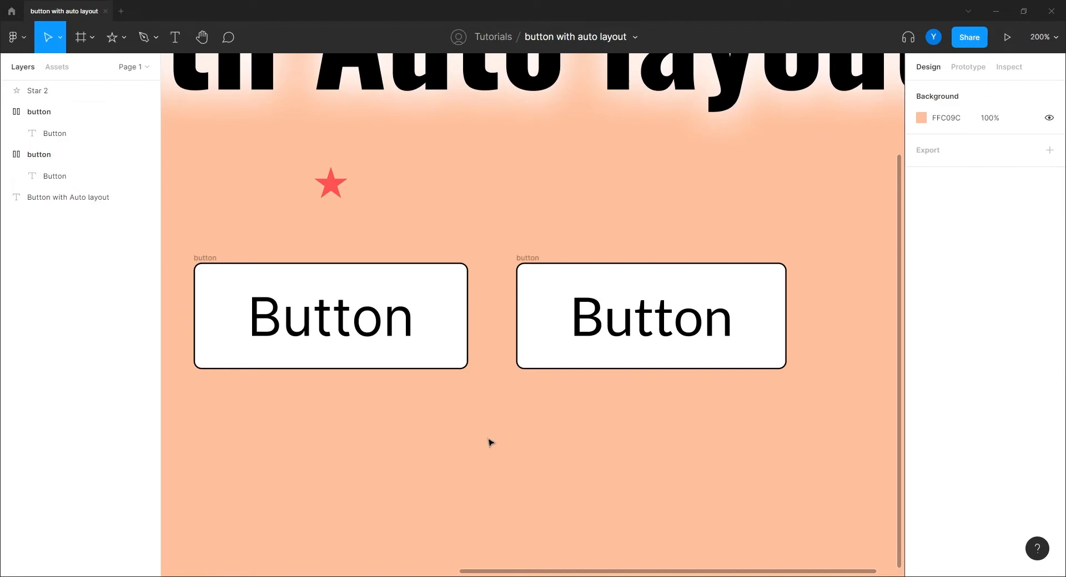
key(ctrl+minus)
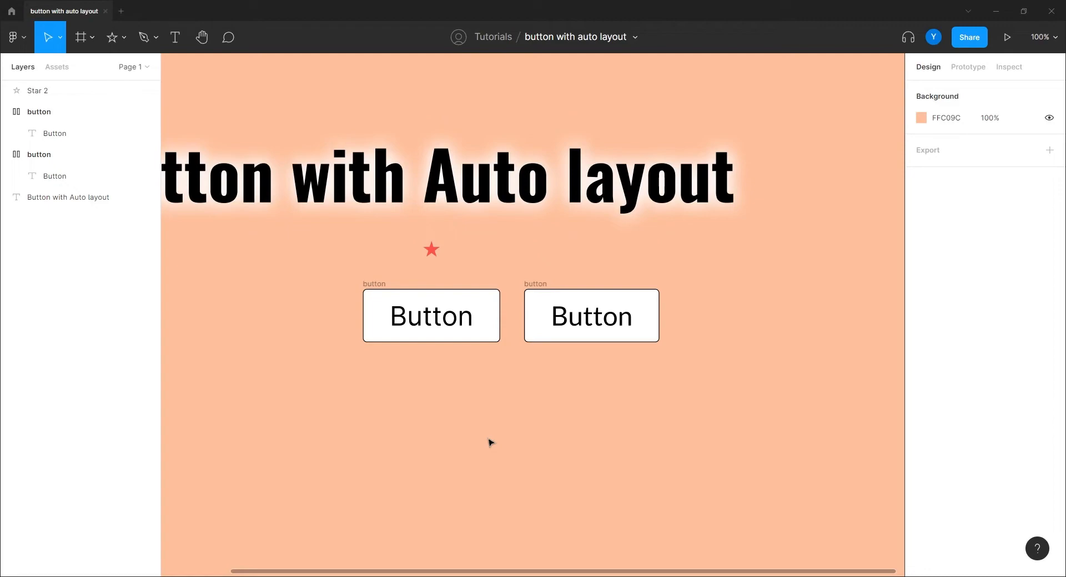
click(425, 321)
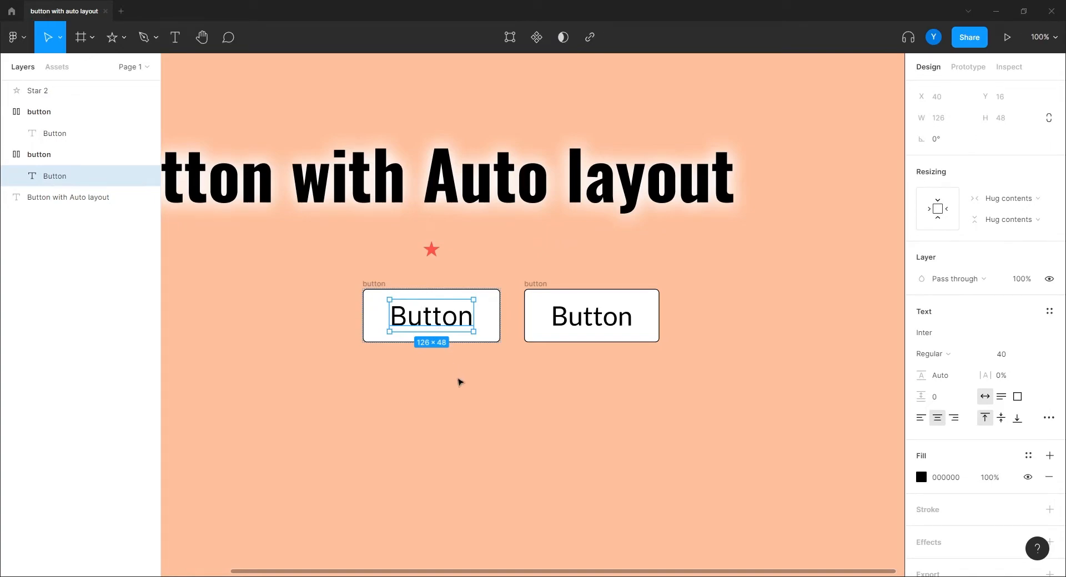
drag(533, 289, 665, 289)
key(Delete)
drag(418, 444, 528, 447)
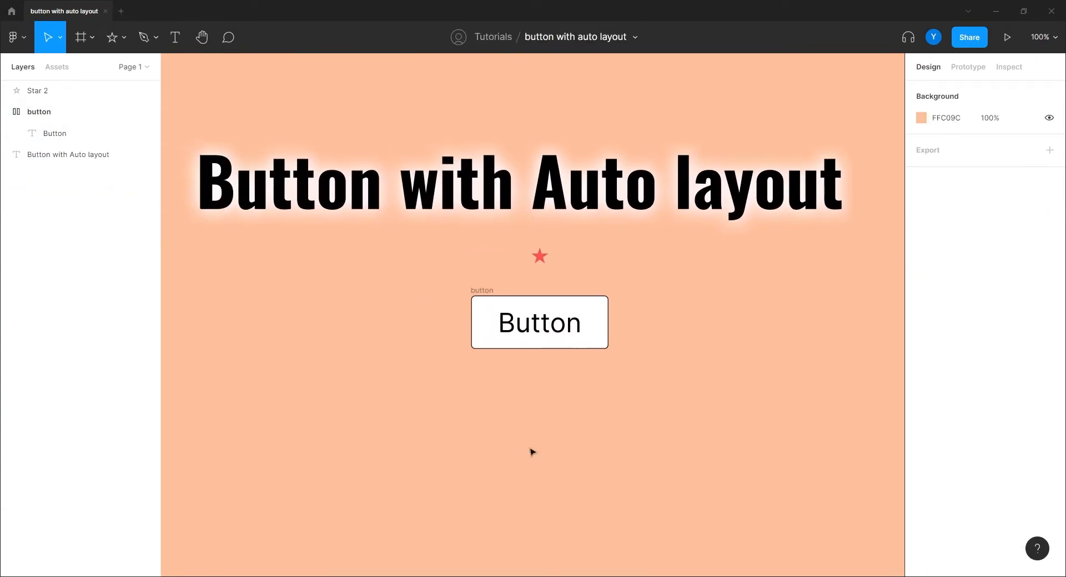
Move the red star into the button frame, in front of the Button text
key(ctrl+plus)
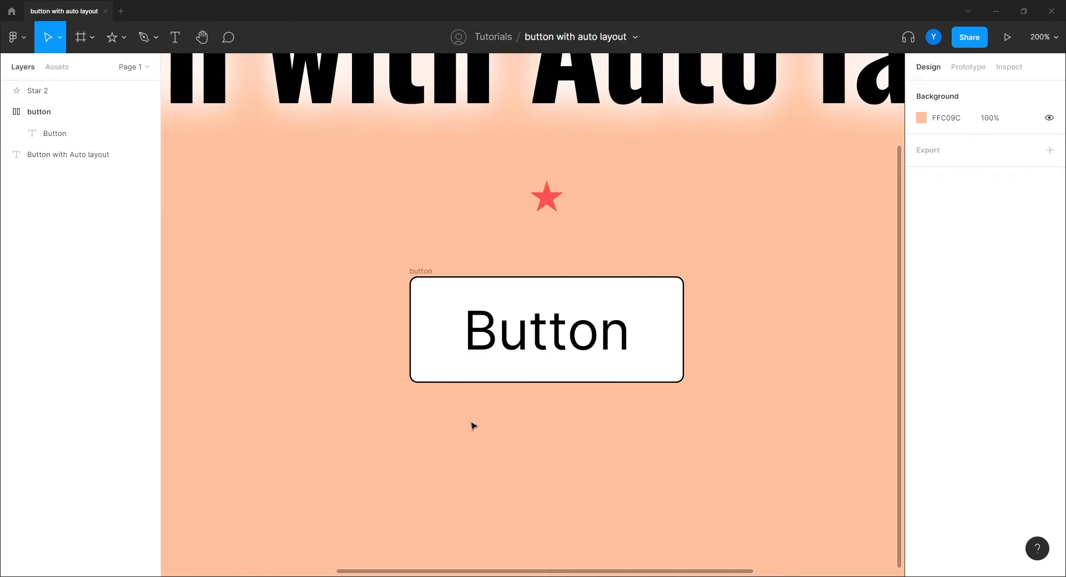
click(420, 272)
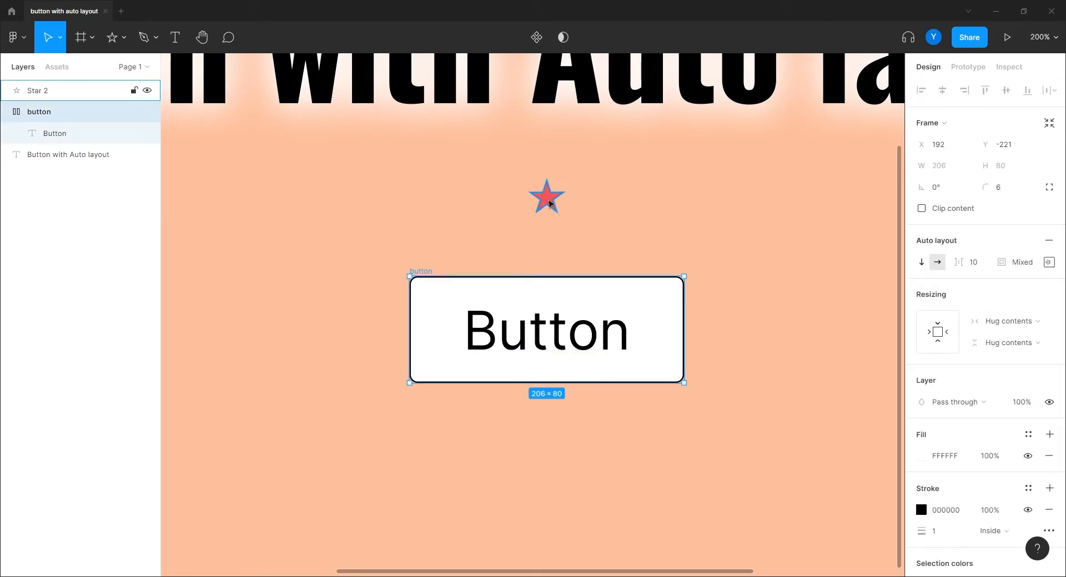
drag(546, 201, 444, 328)
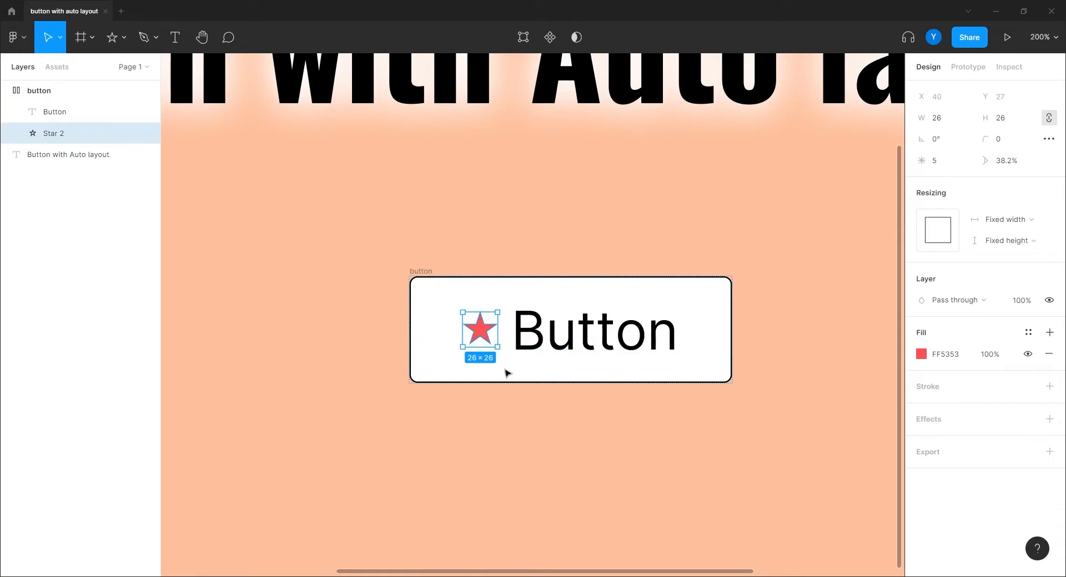
click(560, 447)
Duplicate the Button text inside the button frame, and delete the duplicate again
click(418, 276)
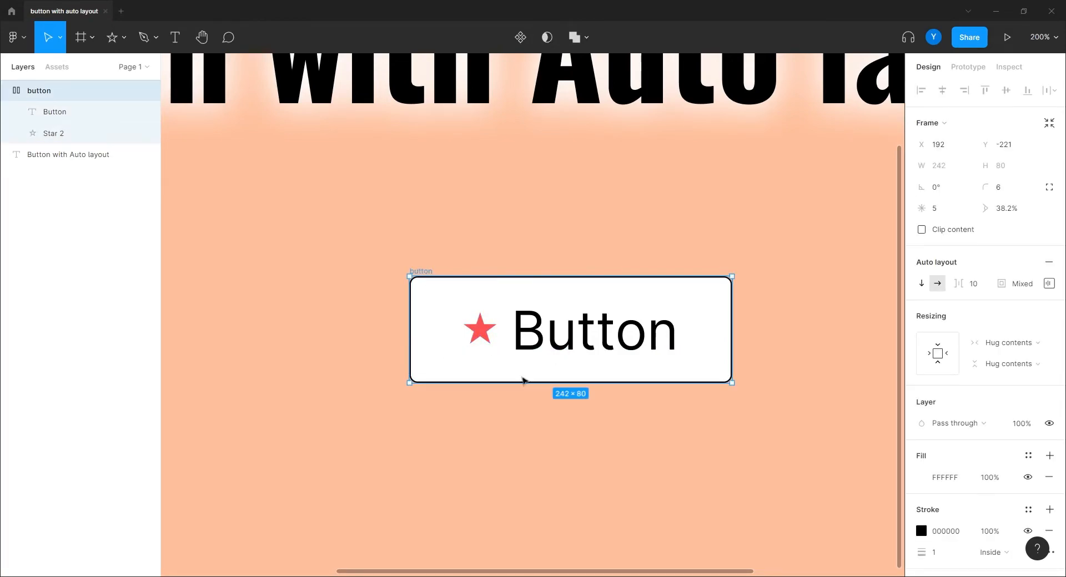
click(584, 340)
key(ctrl+d)
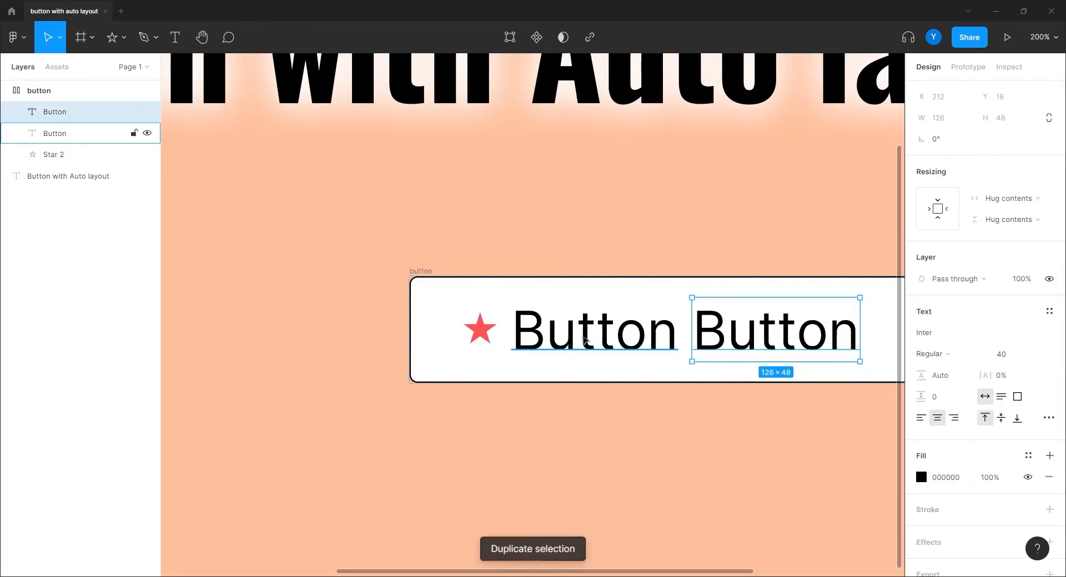
click(733, 471)
drag(733, 472, 576, 435)
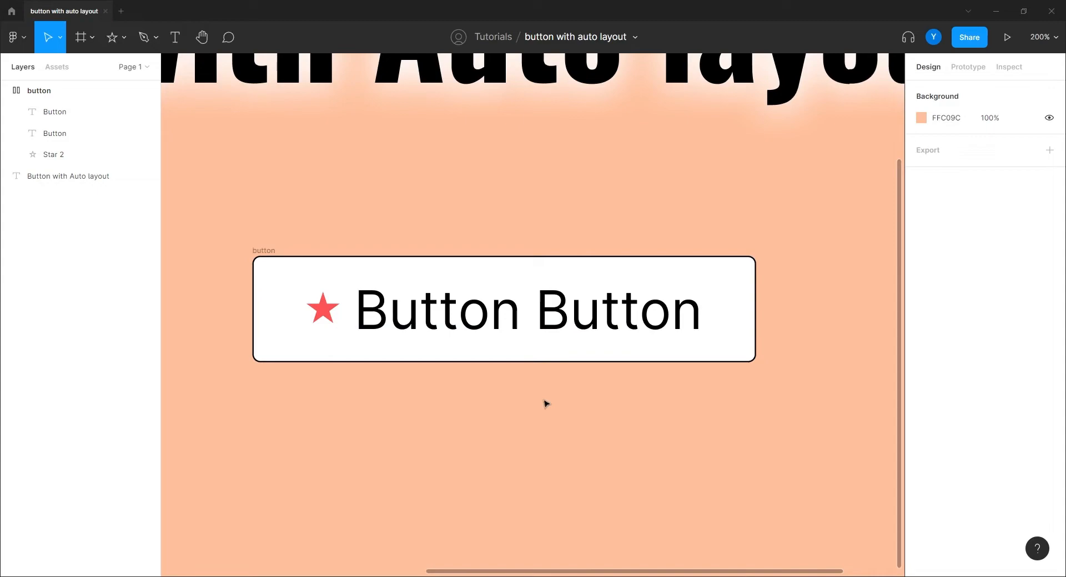
click(599, 344)
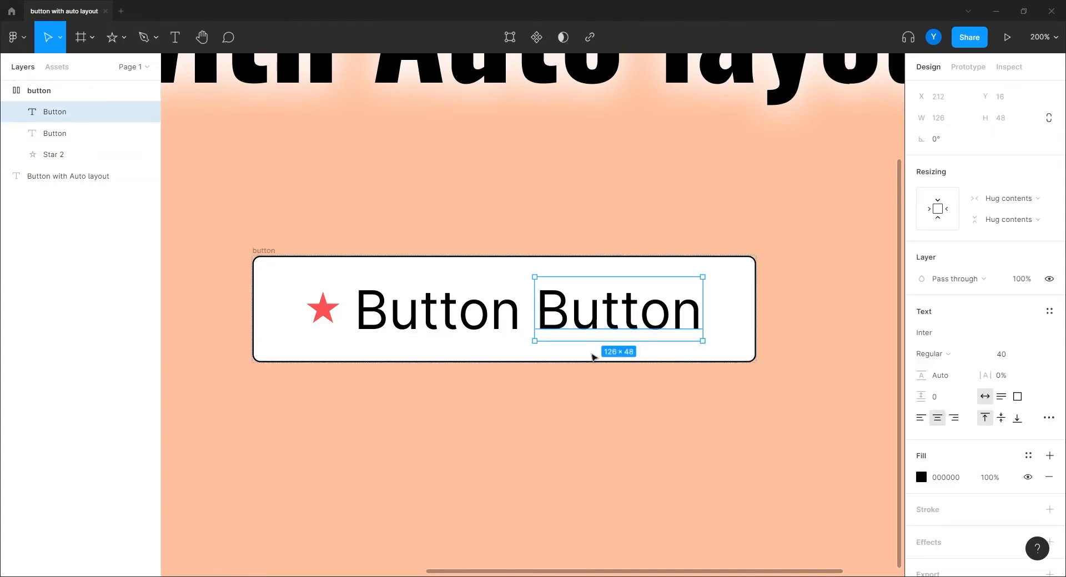
key(Delete)
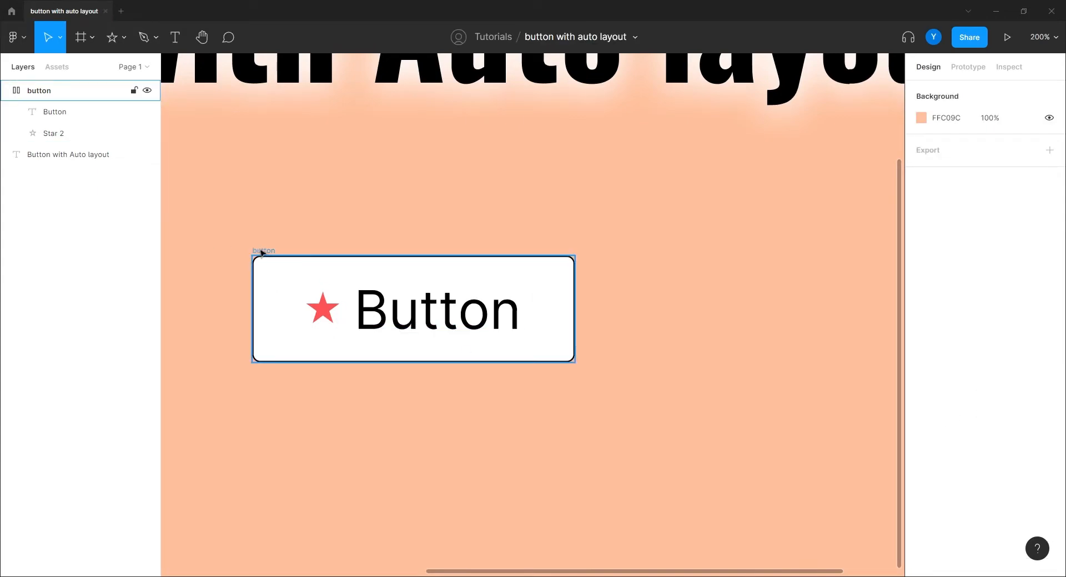
Set the button frame's horizontal resizing to Fixed width
click(262, 251)
click(1011, 343)
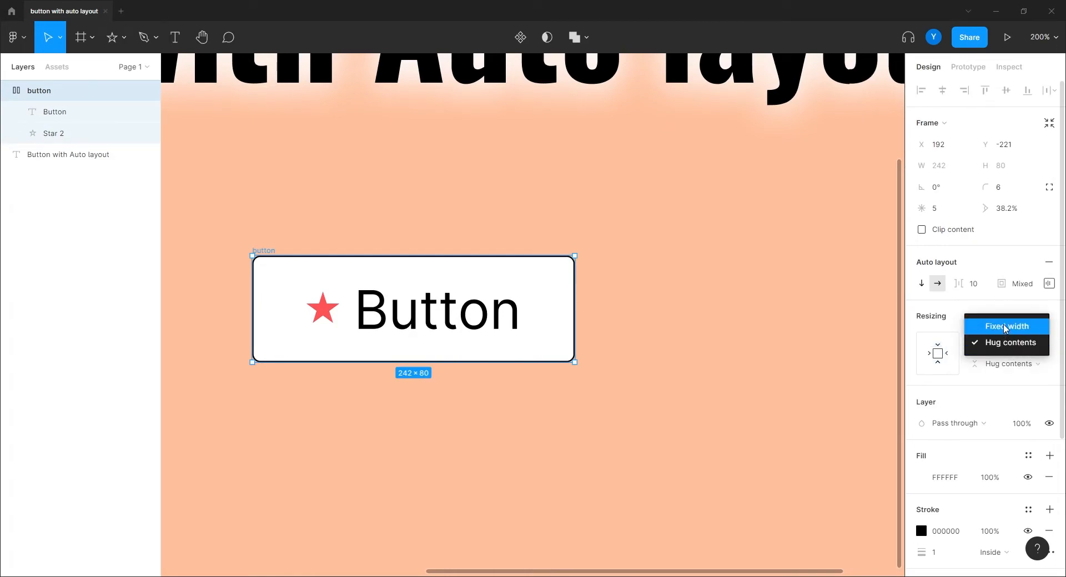
click(1009, 345)
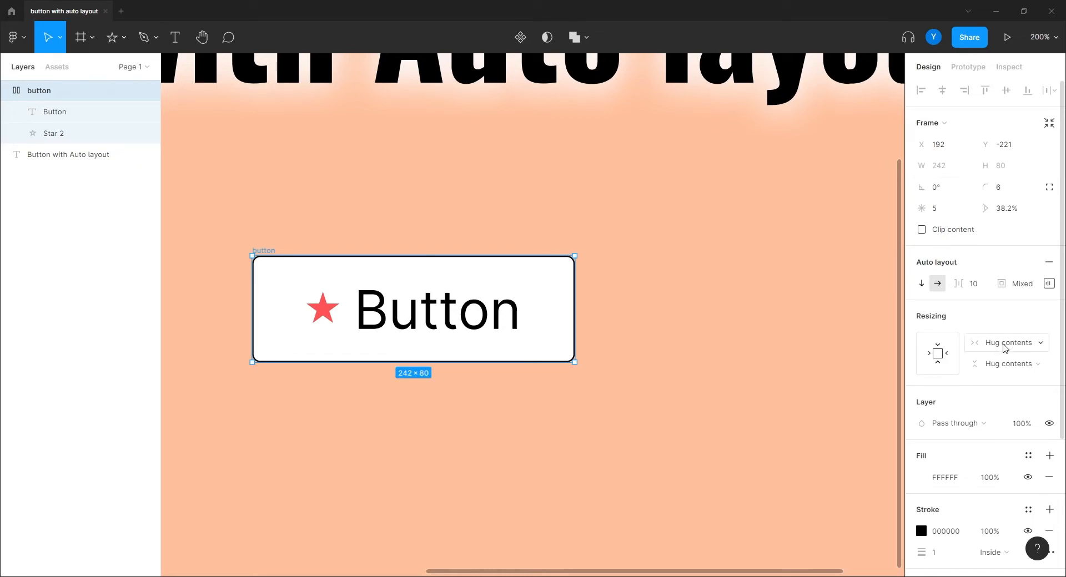
click(1002, 343)
click(1002, 333)
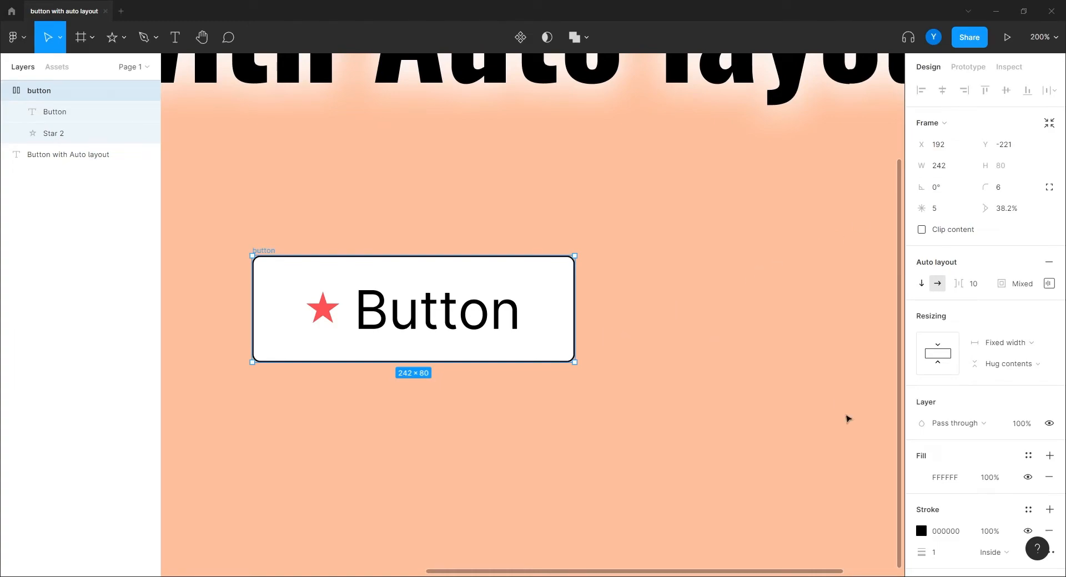
Switch the button frame's horizontal resizing back to Hug contents, and stretch the frame to about 358 wide
click(1005, 343)
click(1008, 357)
drag(579, 335, 732, 332)
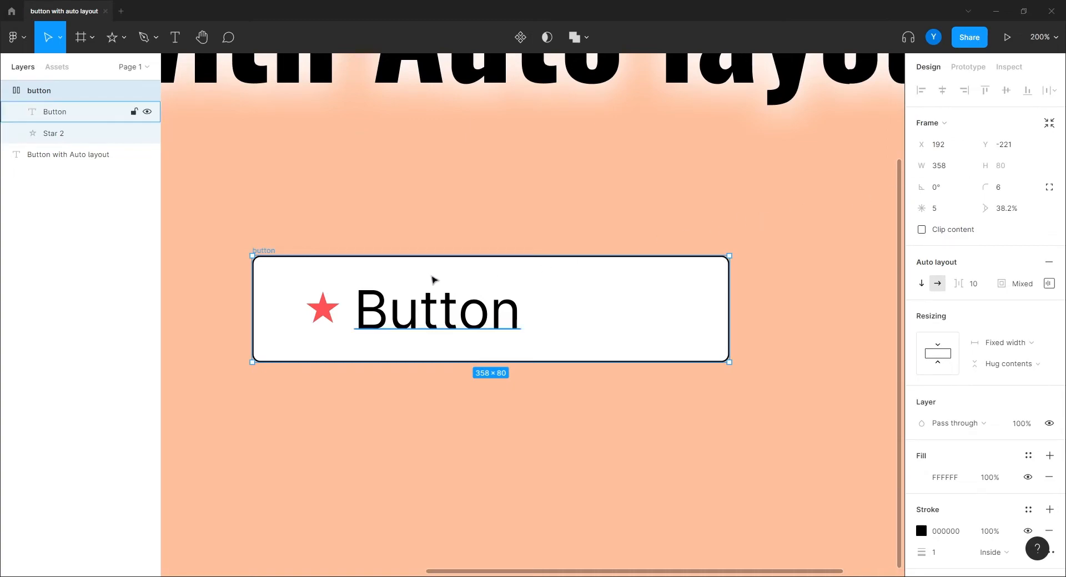
Align the star and Button text to the centre of the button frame through its auto layout alignment
click(410, 207)
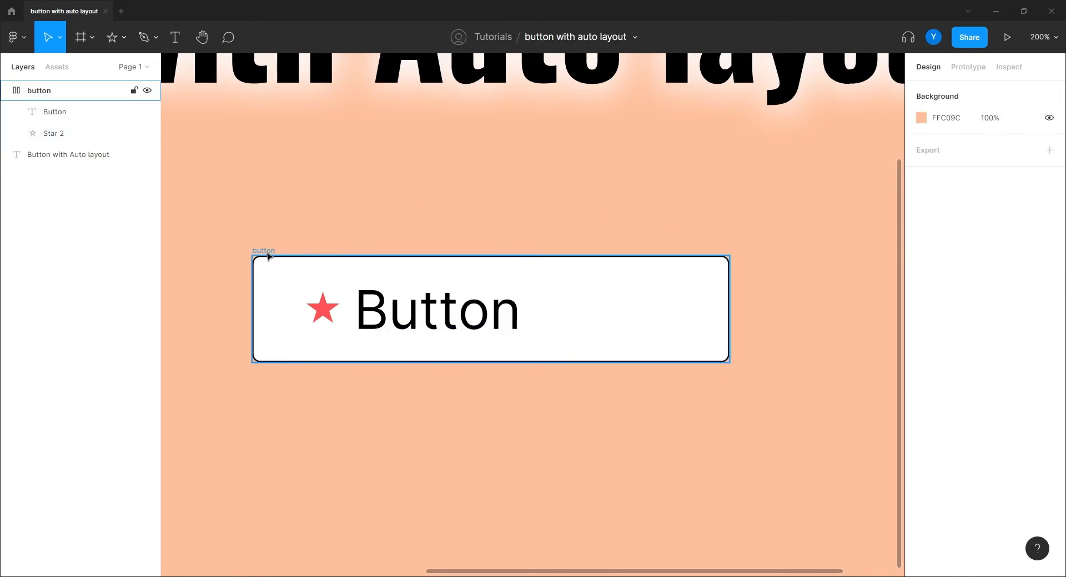
click(266, 256)
click(1049, 283)
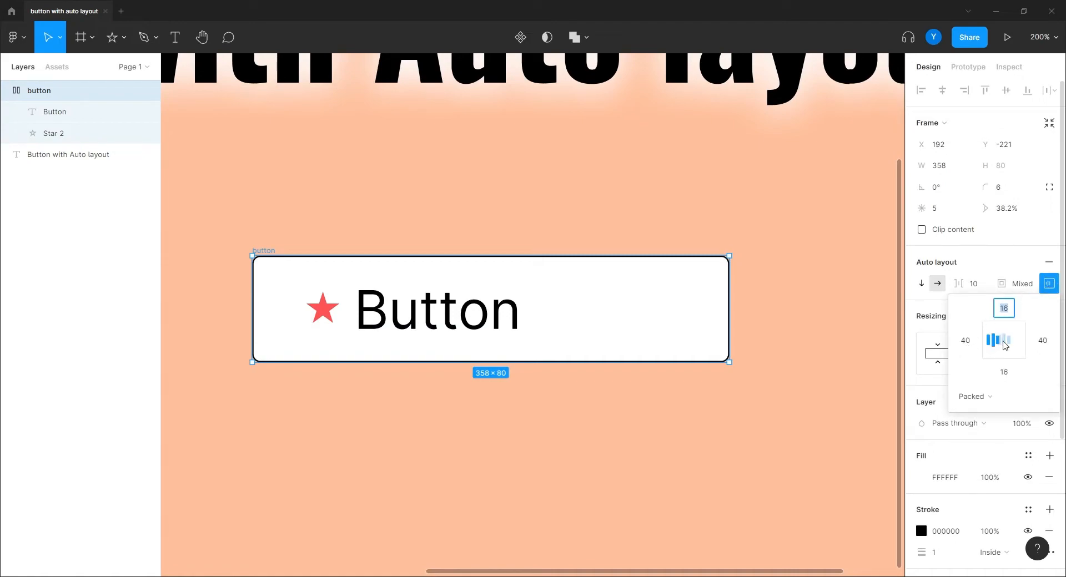
click(1004, 340)
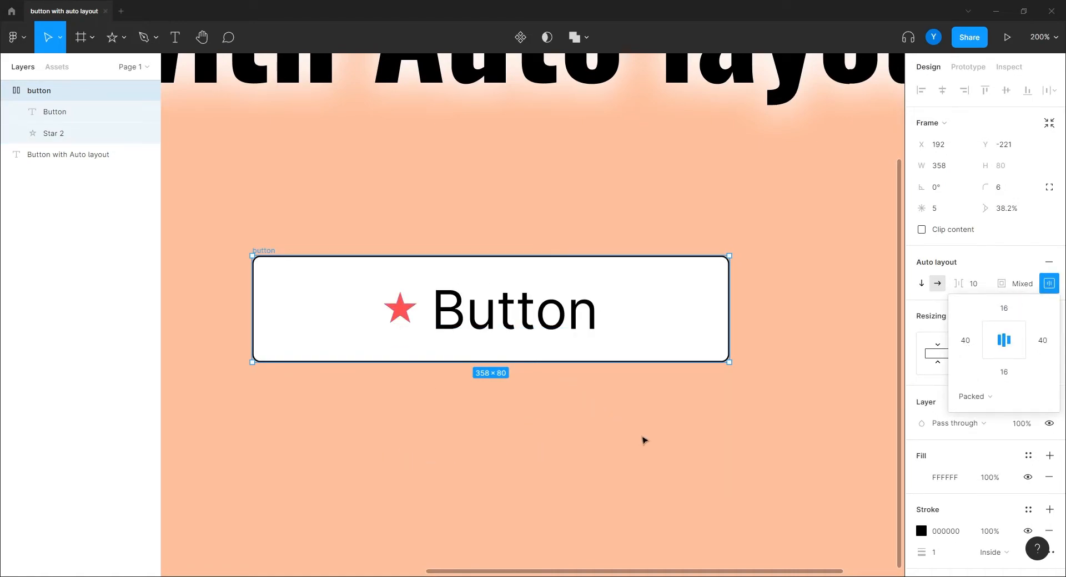
click(485, 446)
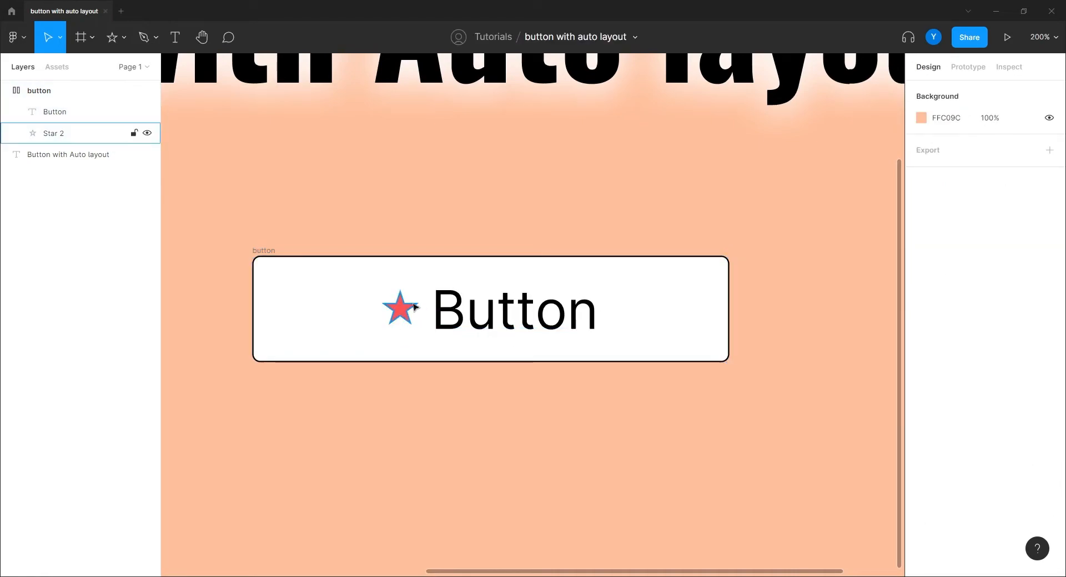
click(264, 251)
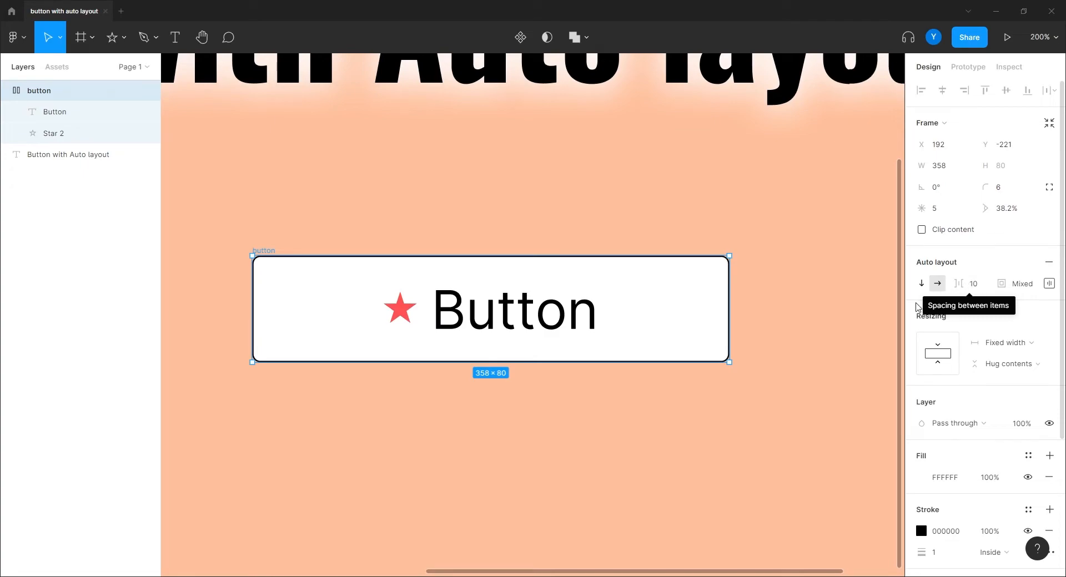
Duplicate the Button text inside the centre-aligned frame, and delete the copy again
click(469, 317)
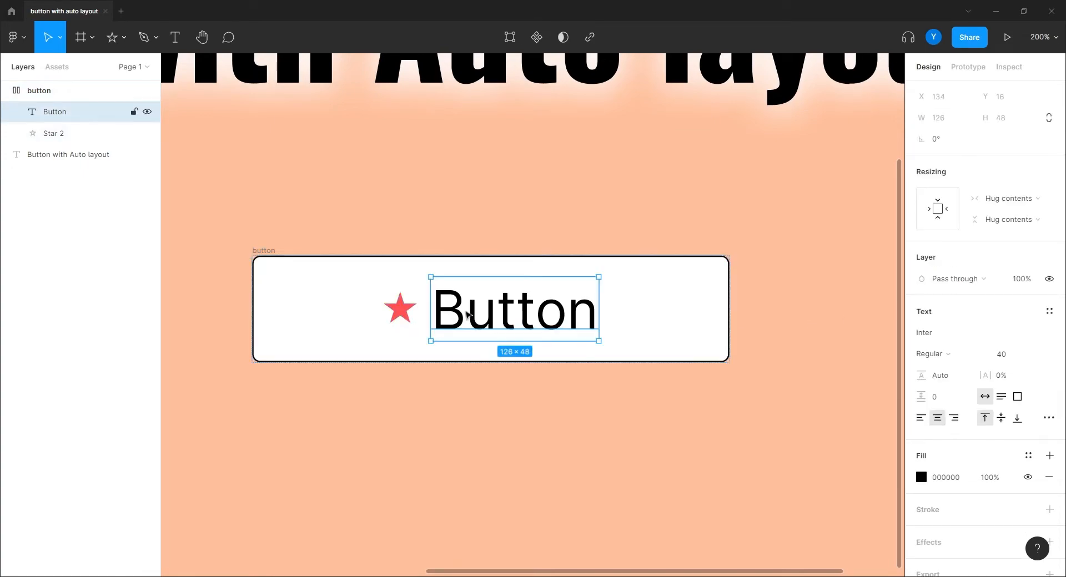
key(ctrl+d)
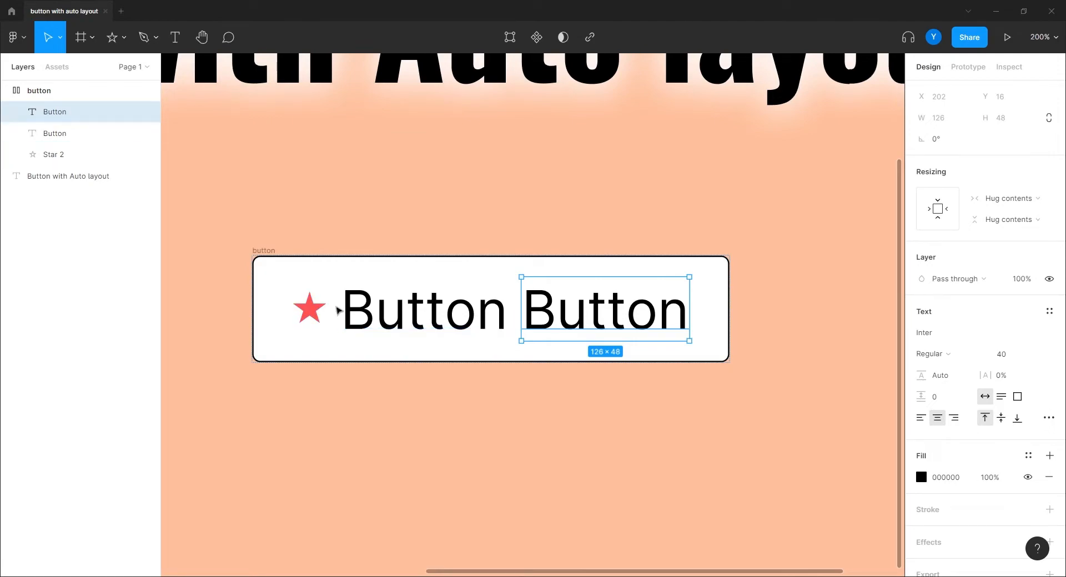
key(Delete)
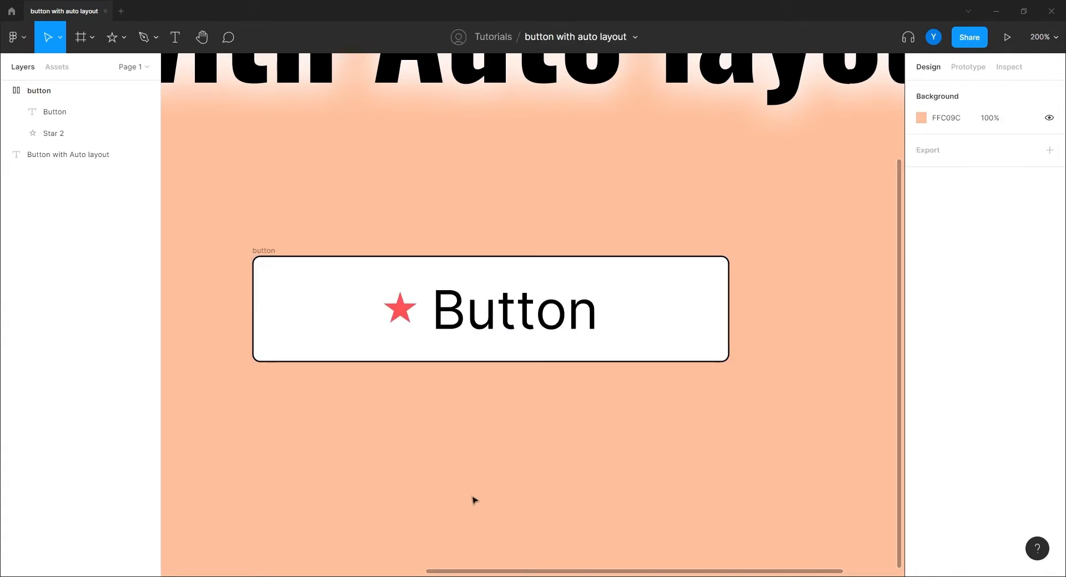
Add three duplicates of the Button text inside the fixed-width button frame
click(503, 311)
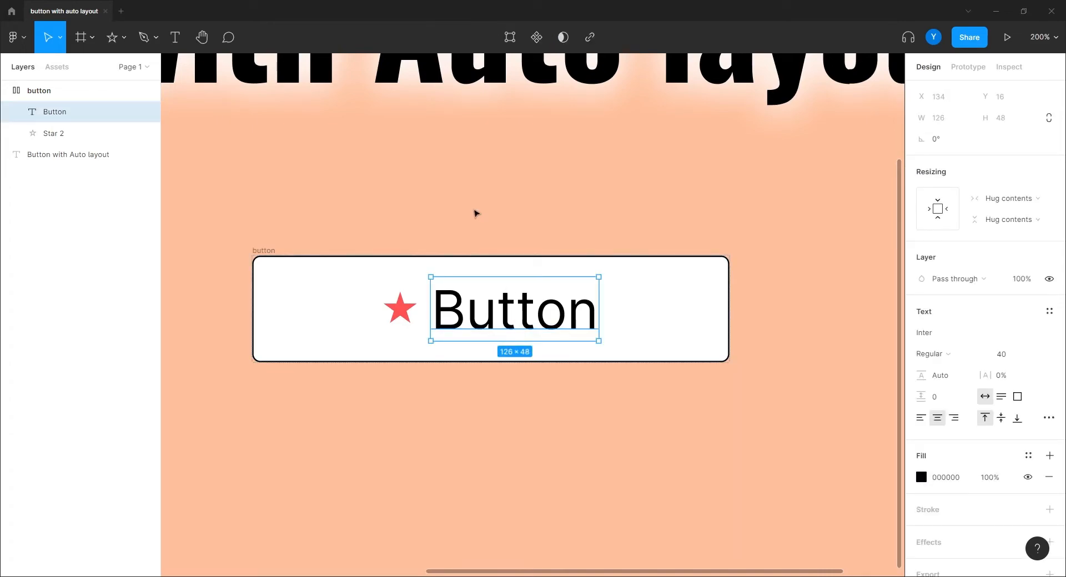
key(ctrl+d)
key(ctrl+d)
key(ctrl+d)
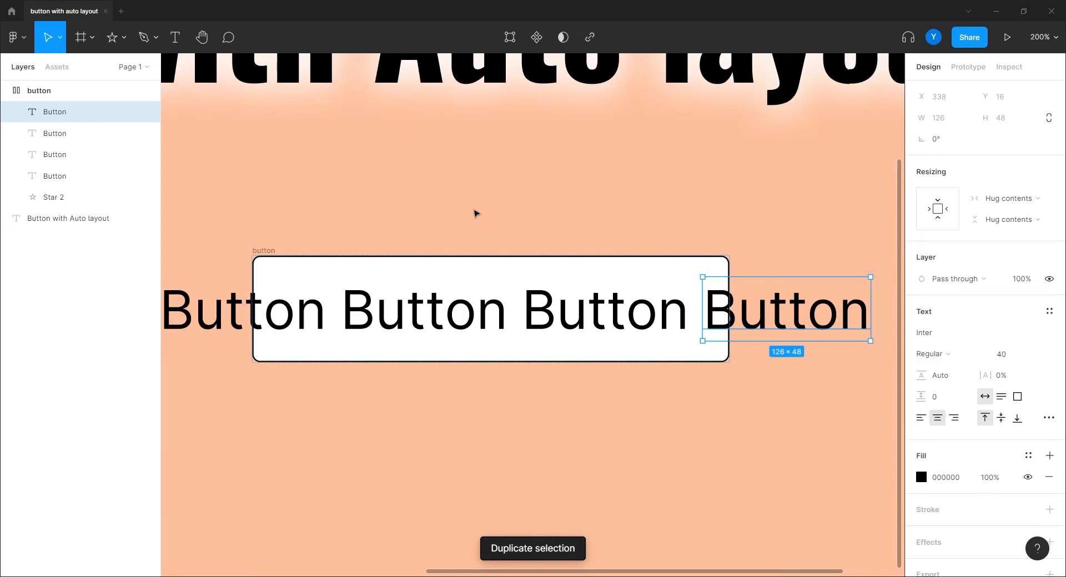
key(minus)
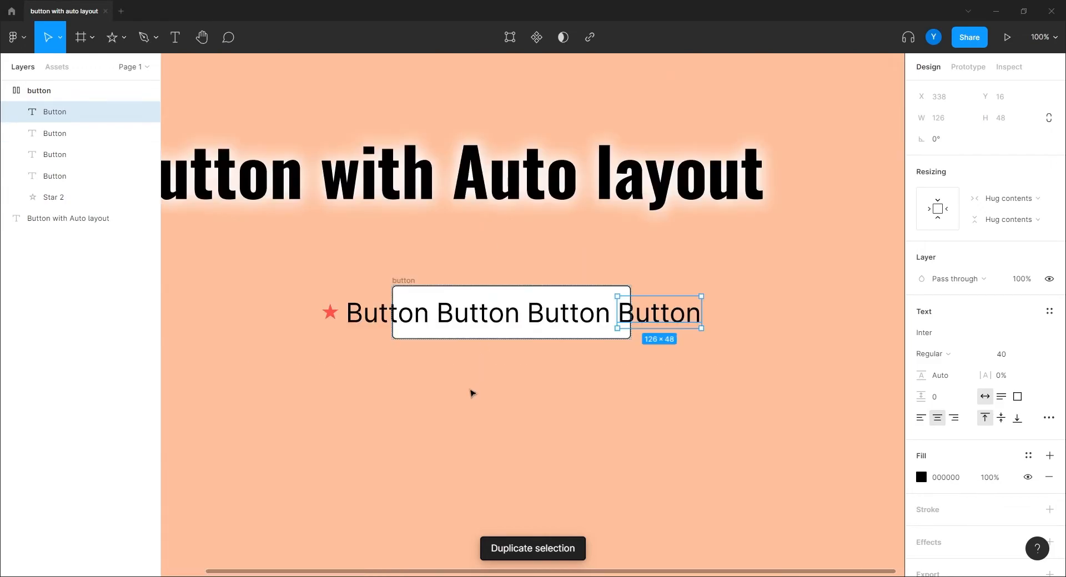
click(472, 392)
Set the button frame's horizontal resizing to Hug contents, and view its alignment and padding settings
click(404, 282)
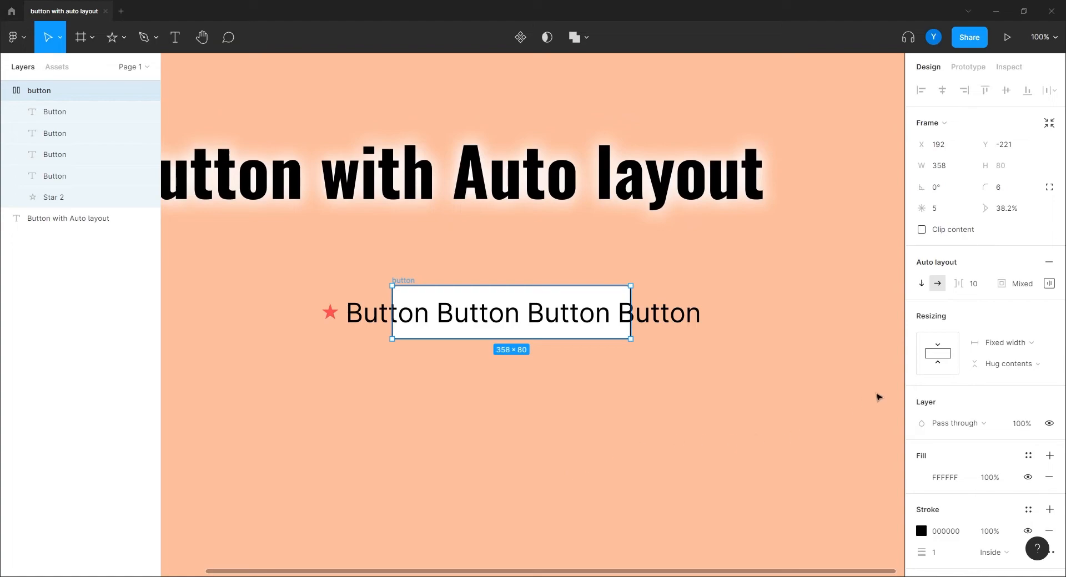
click(1003, 344)
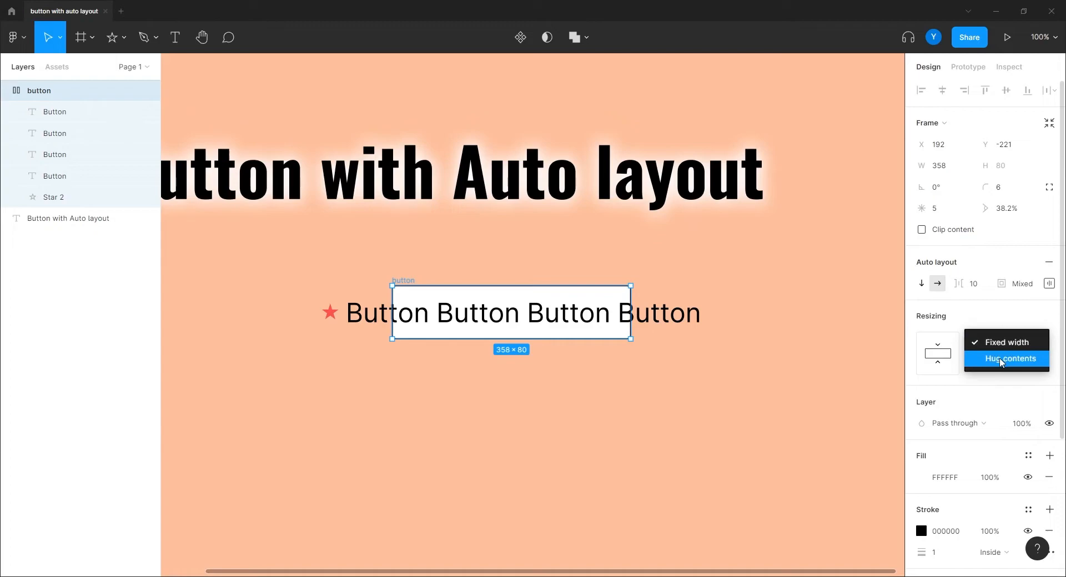
click(1006, 359)
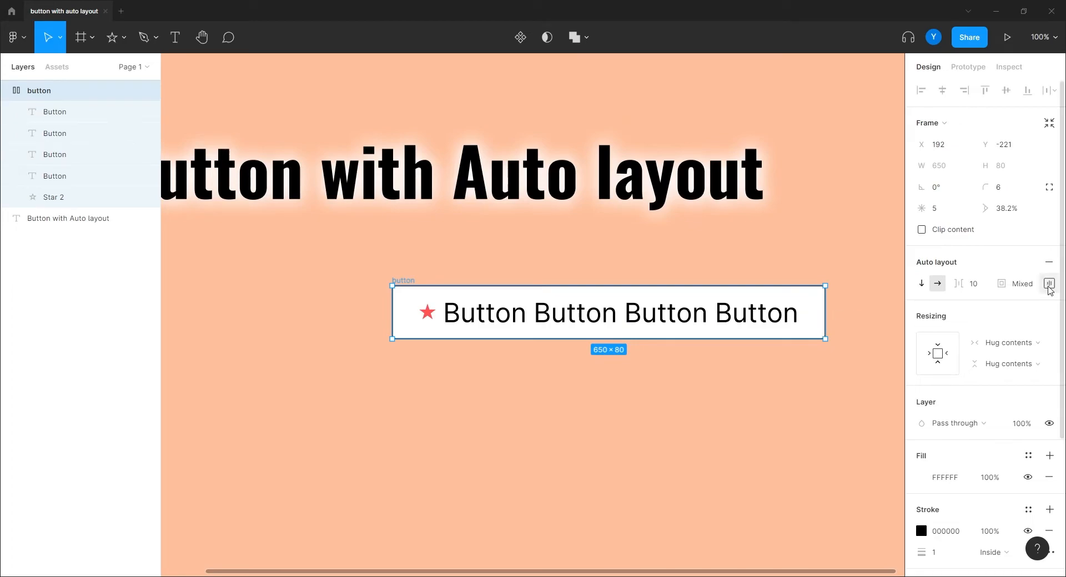
click(1049, 284)
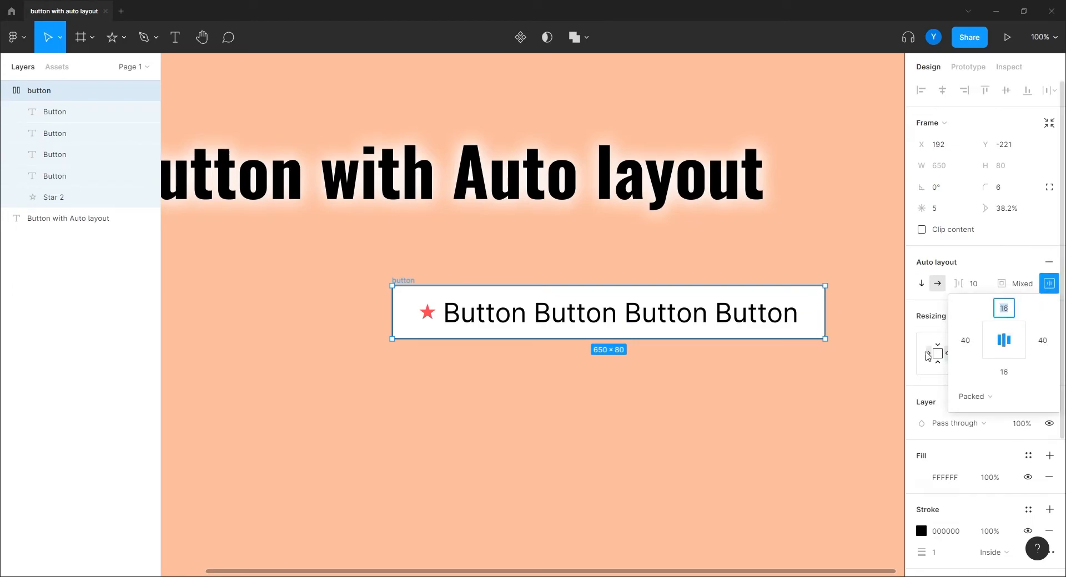
click(485, 436)
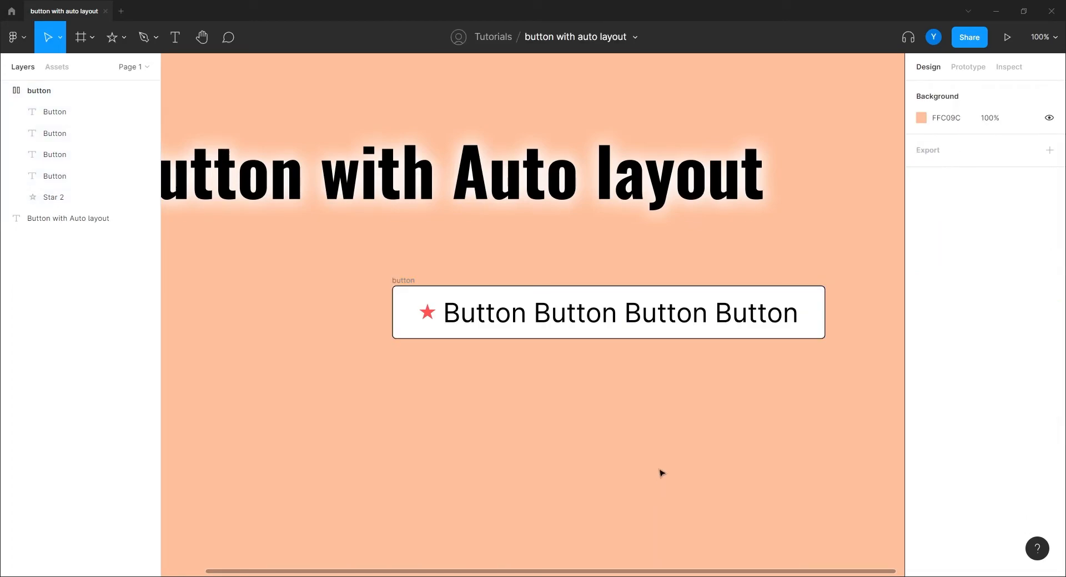
Delete the three extra Button texts from the button frame, leaving the star and one text
click(722, 312)
key(Delete)
click(622, 314)
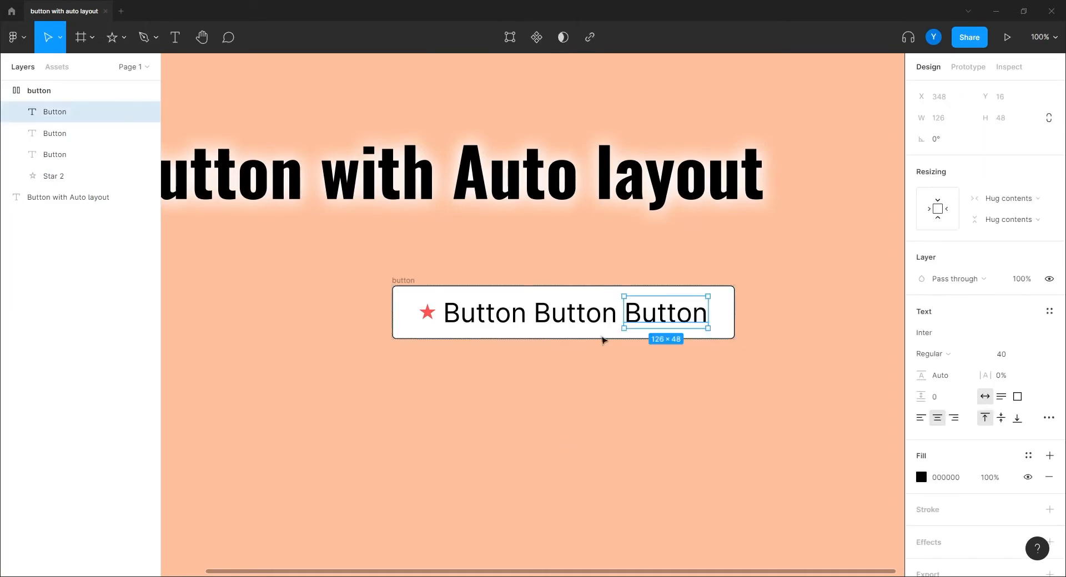
key(Delete)
click(564, 314)
key(Delete)
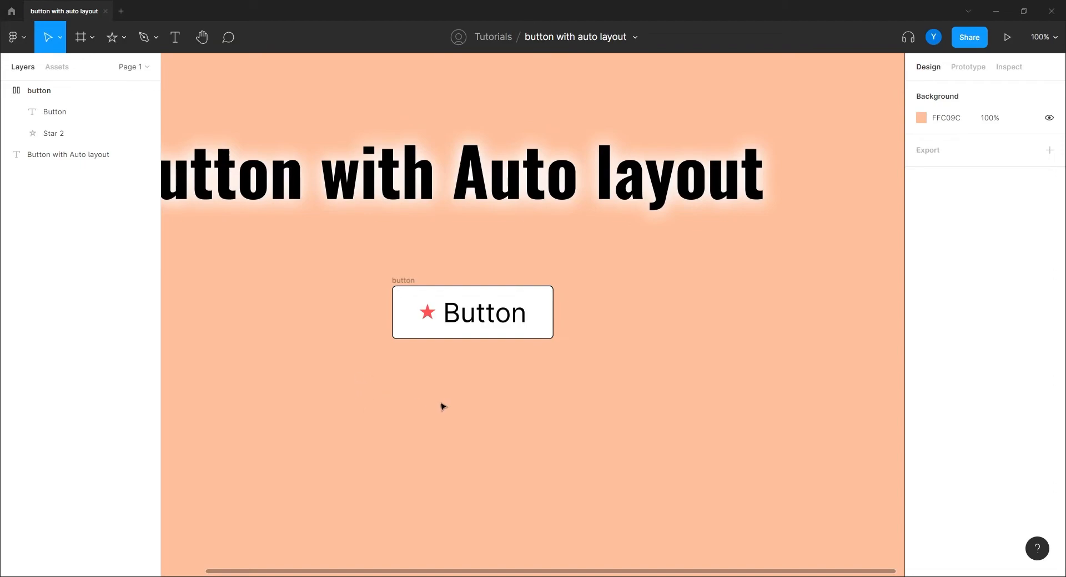
Move the star behind the Button text inside the button frame, and return it to the front of the text
click(408, 284)
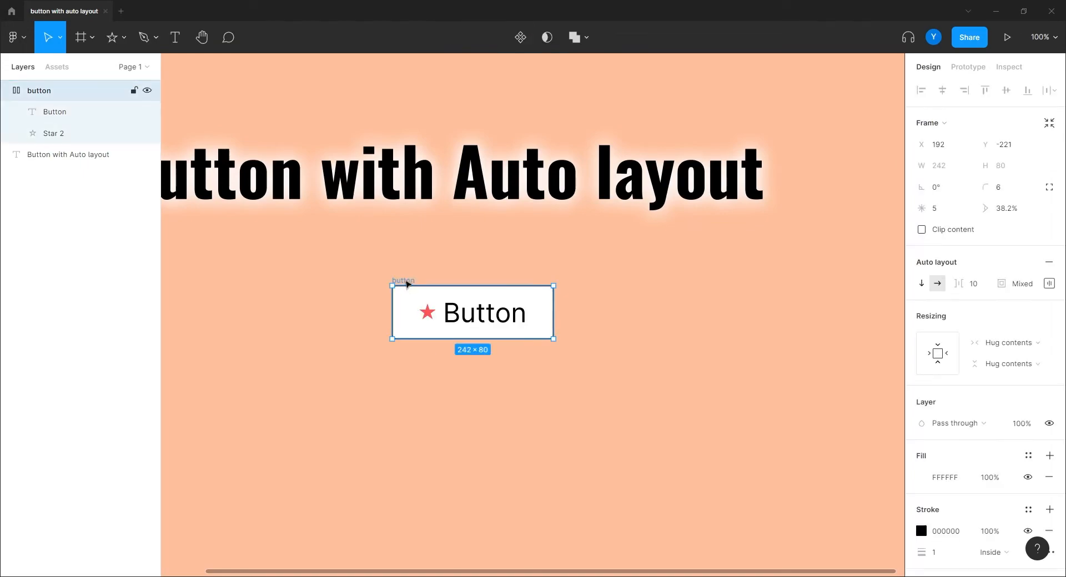
key(plus)
drag(421, 460, 531, 421)
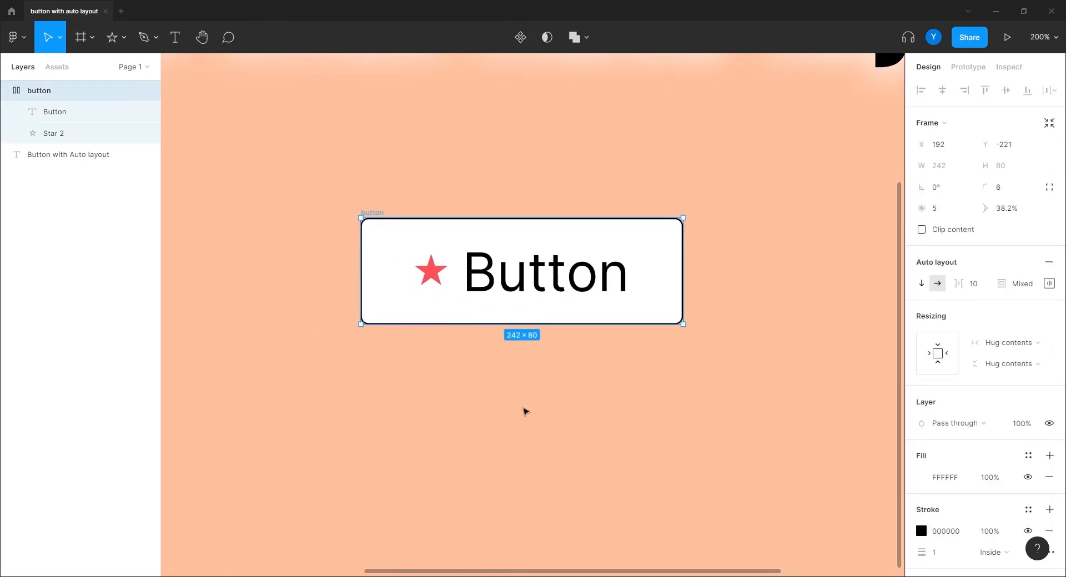
click(427, 276)
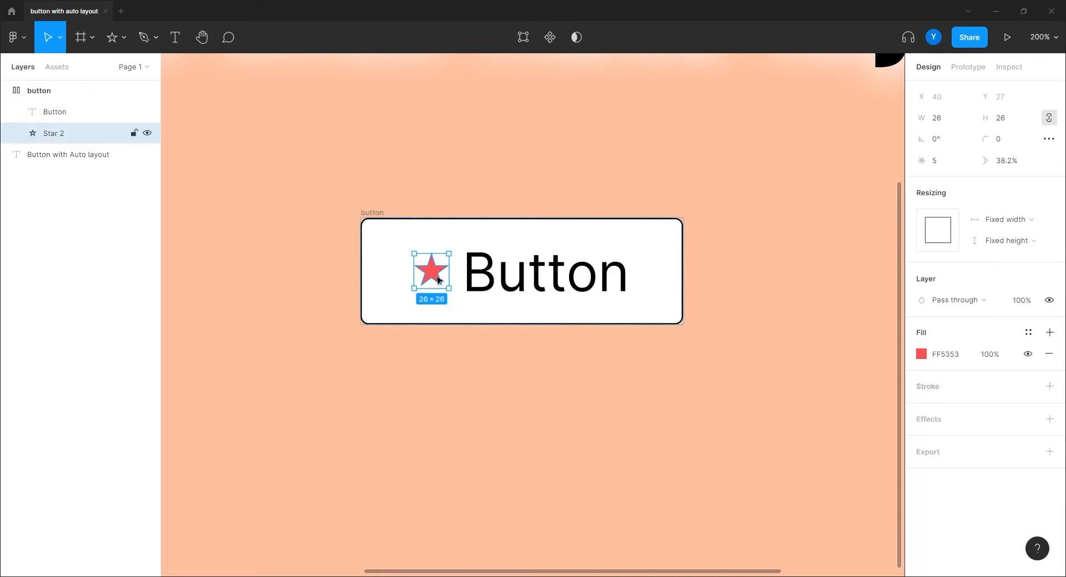
drag(443, 282, 612, 273)
click(492, 428)
click(370, 214)
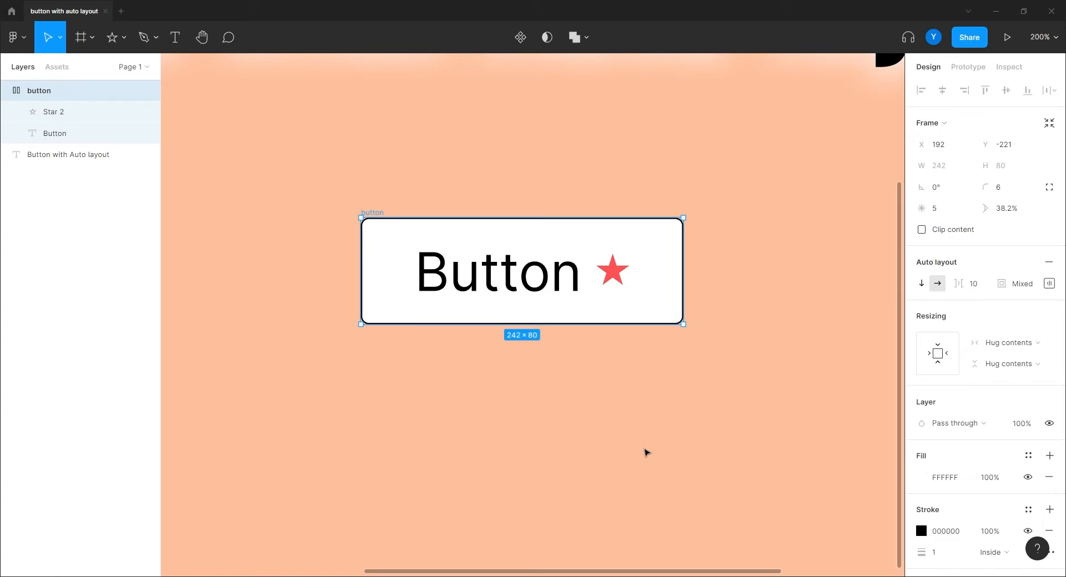
drag(614, 269, 383, 303)
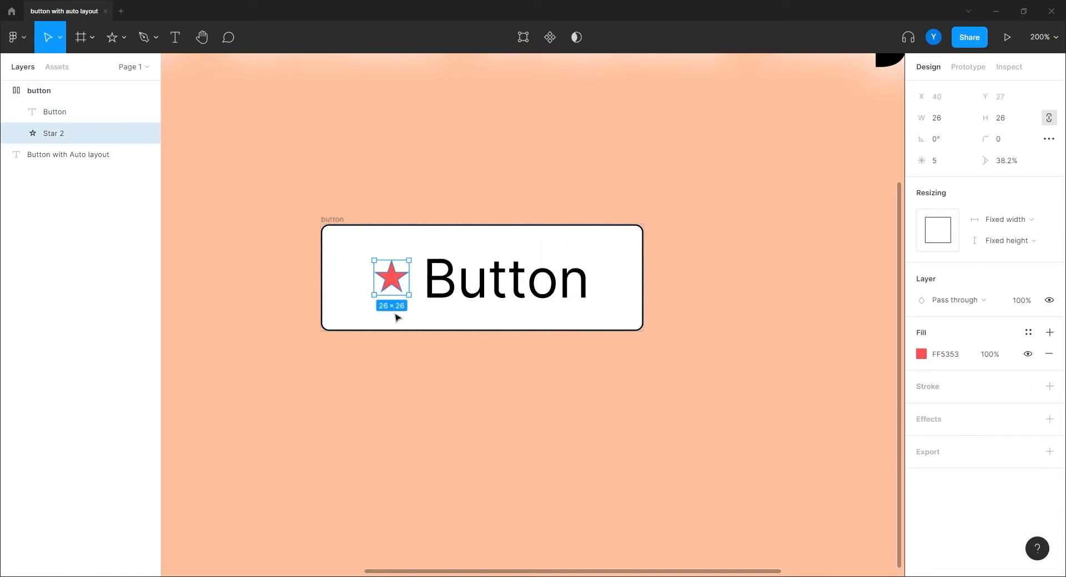
Duplicate the button frame and place the copy beside the original, about 69 apart on the same line
key(shift+0)
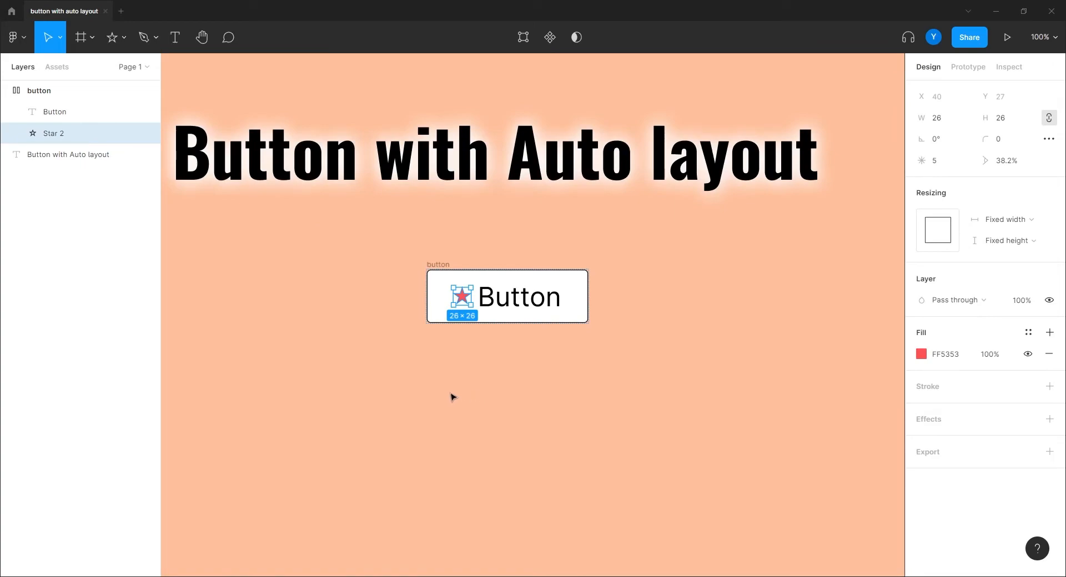
click(455, 396)
click(438, 264)
drag(438, 267, 645, 267)
Wrap both button frames in a new auto layout frame and name it "buttons"
drag(848, 226, 312, 383)
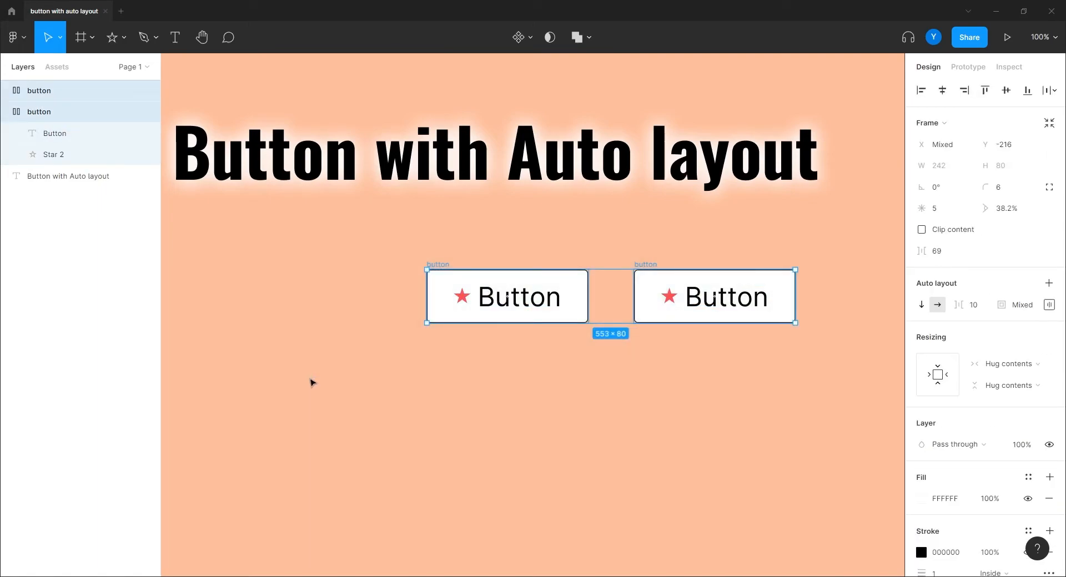
key(shift+a)
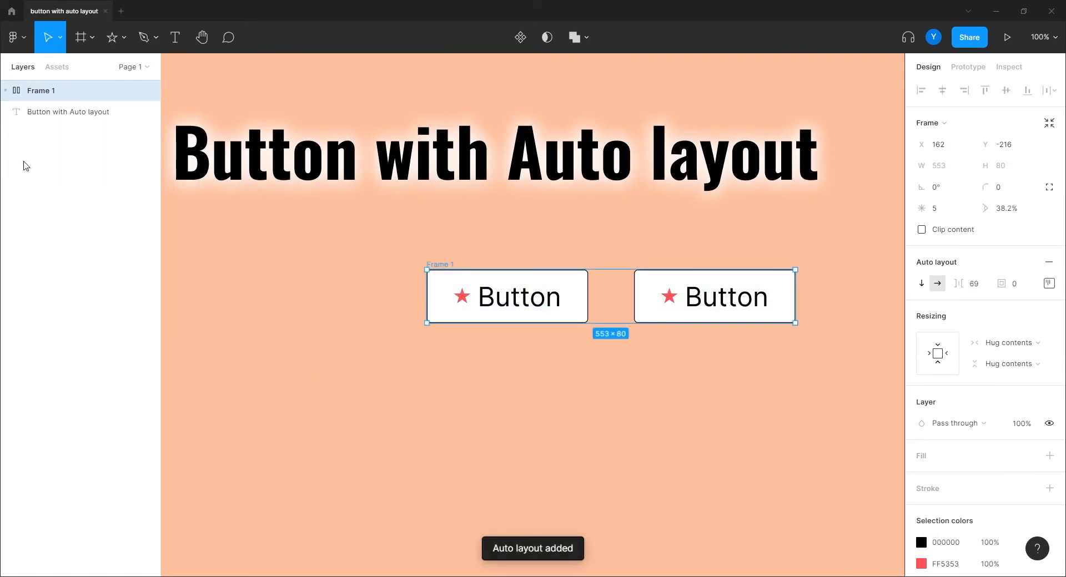
double_click(45, 90)
text(b)
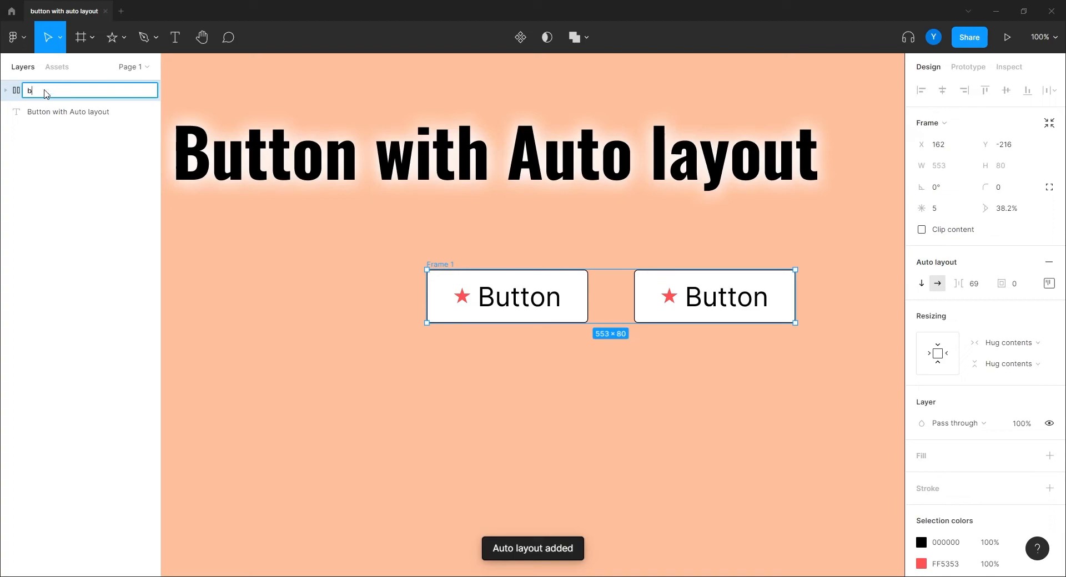
text(uttons)
key(Return)
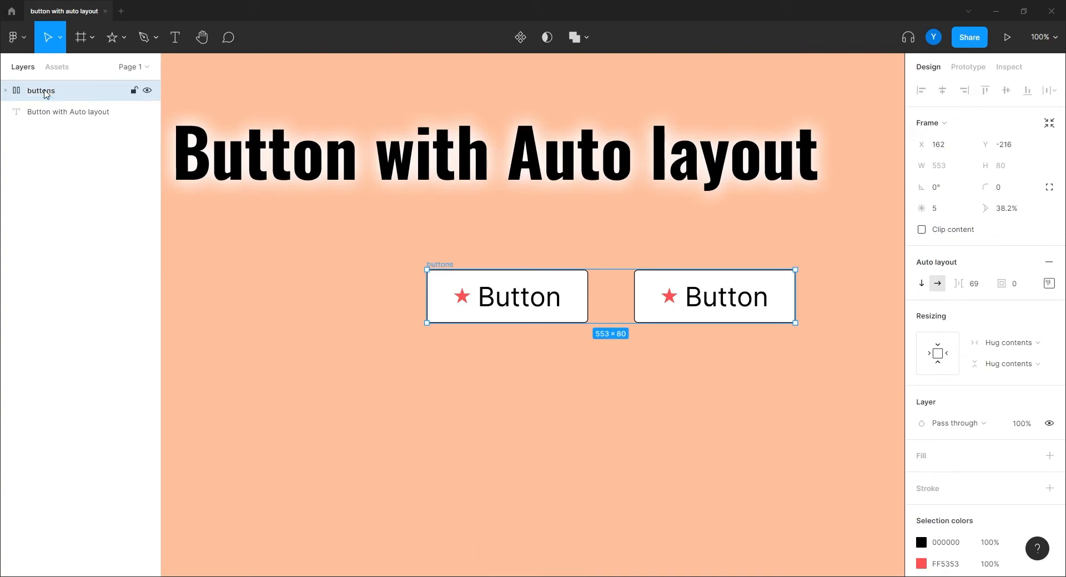
Replace the first button's text with "12"
click(498, 369)
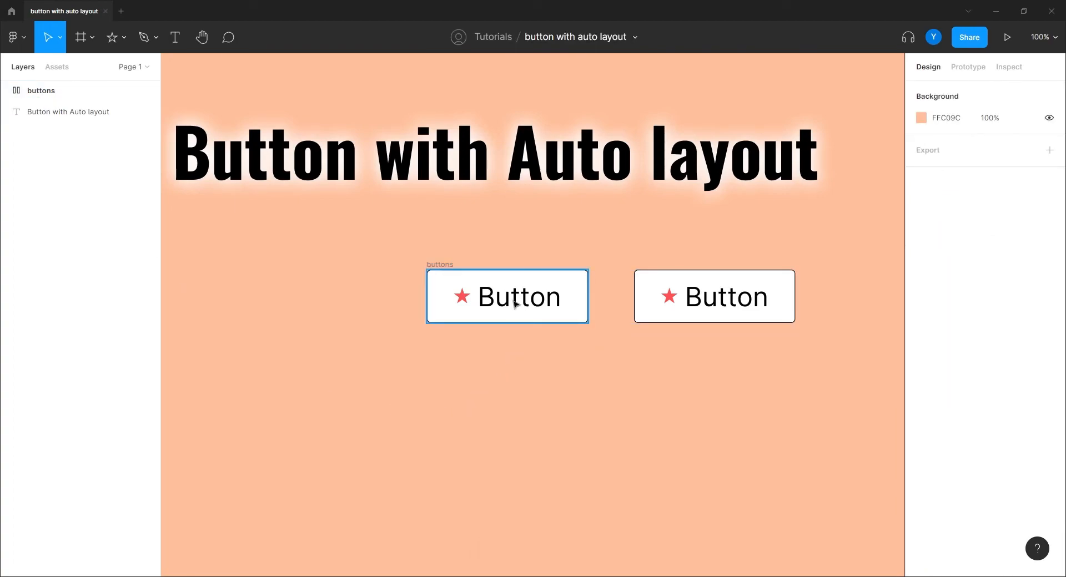
double_click(515, 304)
double_click(534, 305)
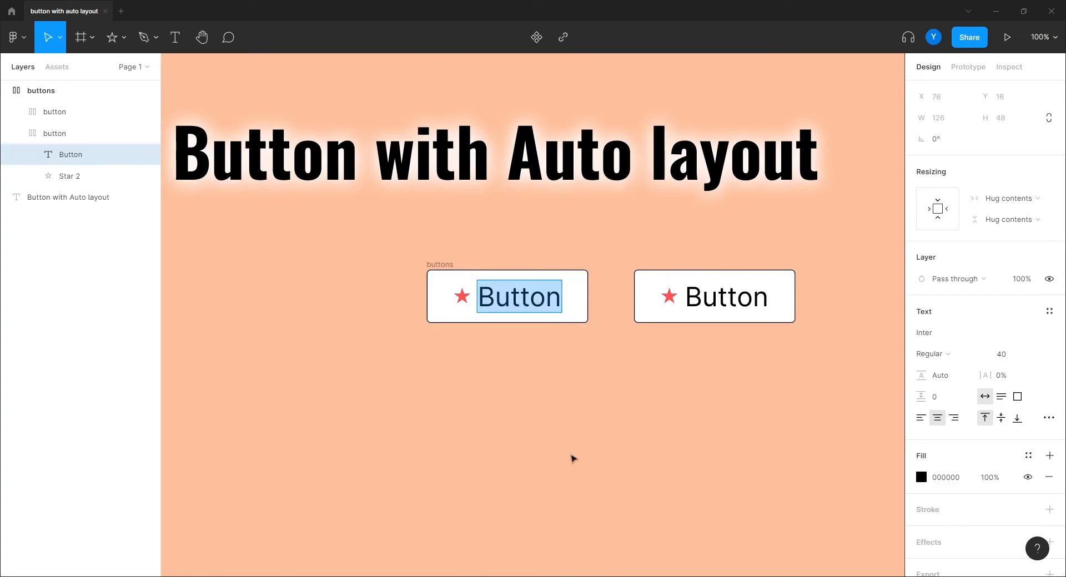
text(12)
key(Escape)
click(454, 407)
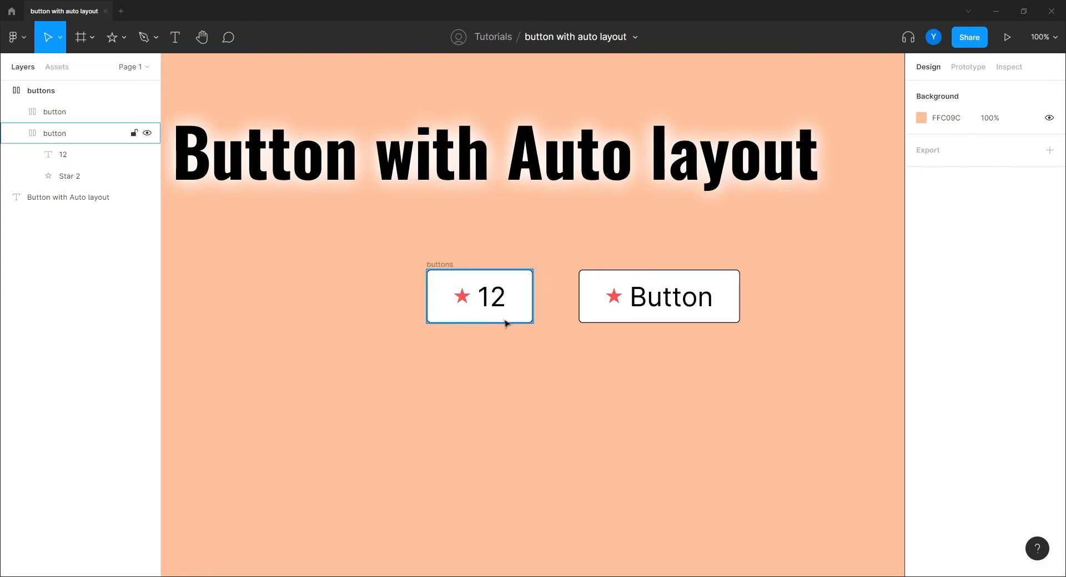
Set the spacing between items of the buttons frame to 30
click(441, 265)
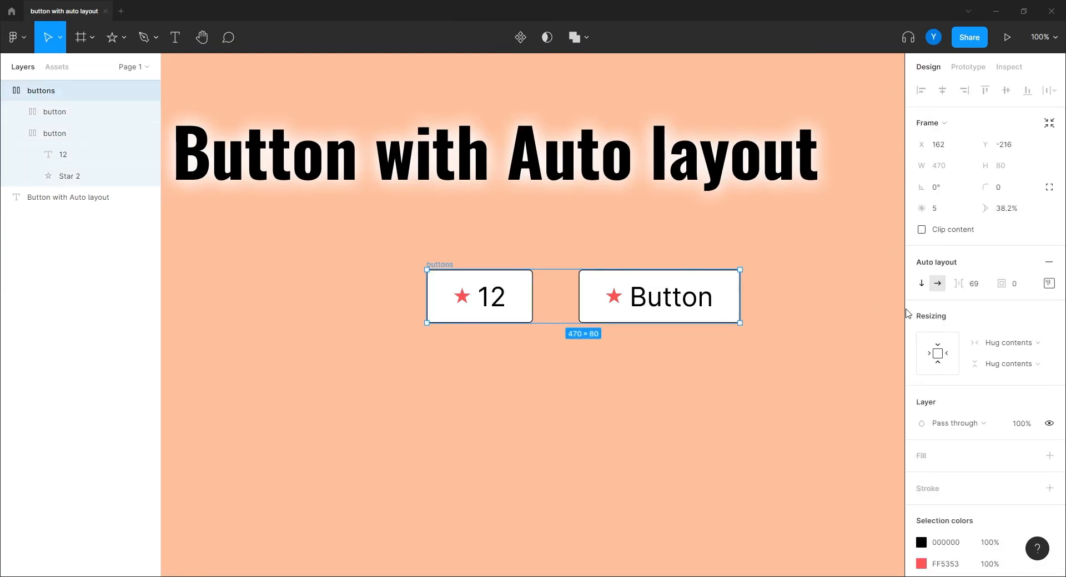
click(977, 289)
text(30)
key(Return)
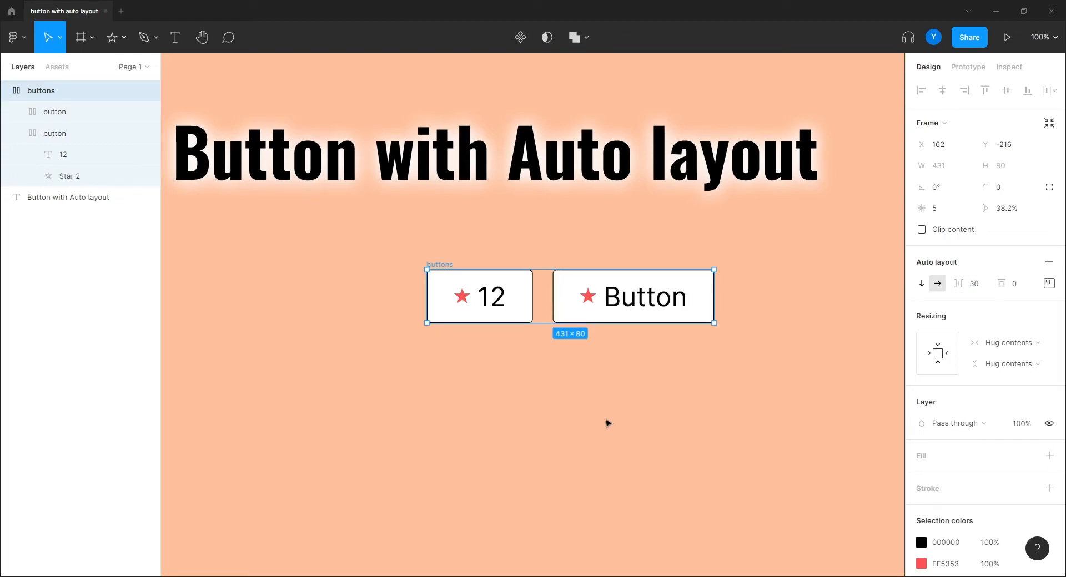
click(555, 401)
Duplicate the second button inside the buttons frame to add a third one
drag(607, 397, 504, 373)
click(489, 320)
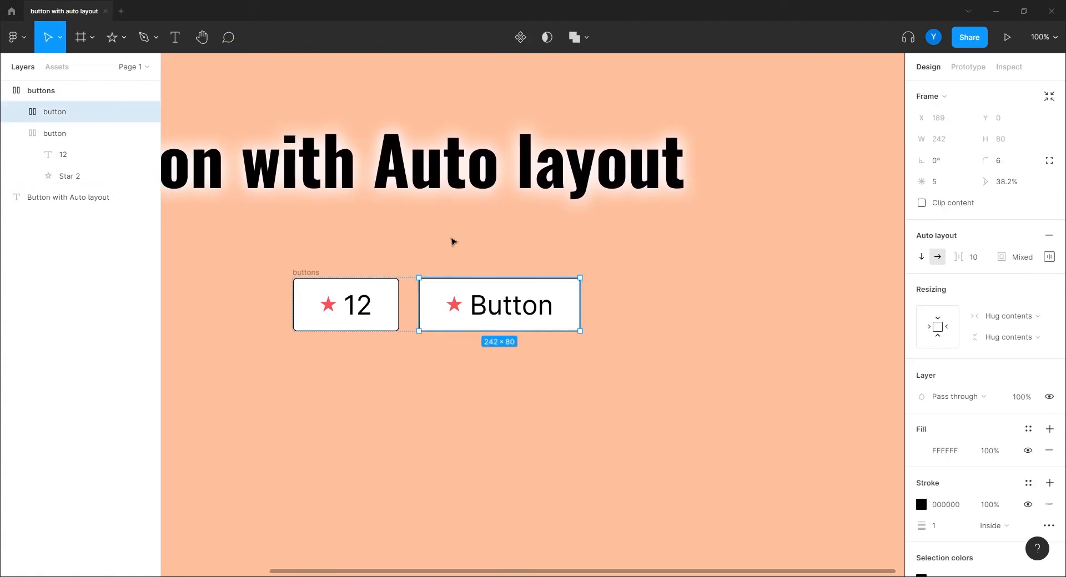
key(ctrl+d)
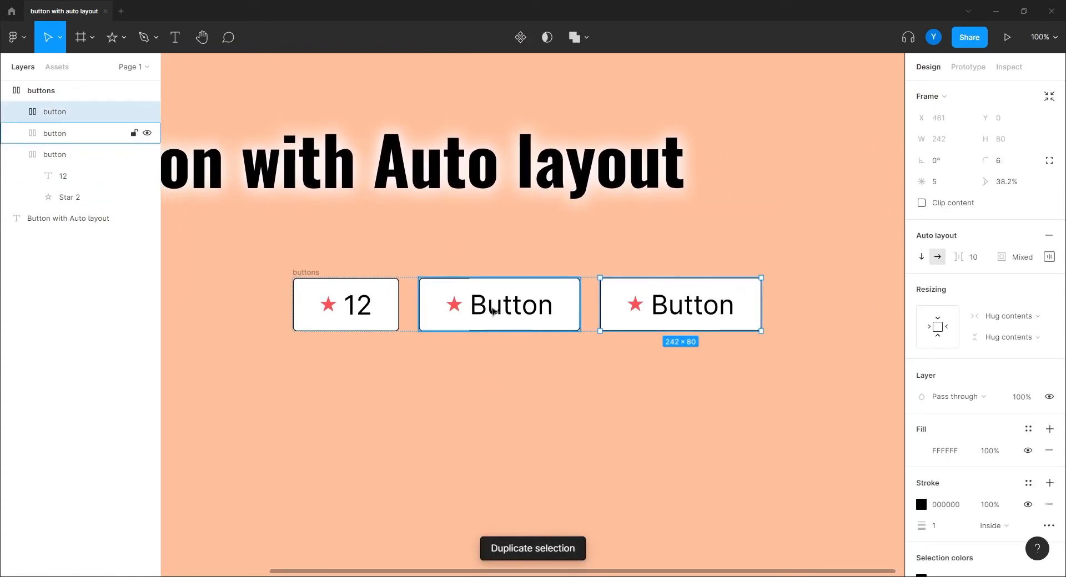
Replace the middle button's text with the long string "sdfsdfsdfsdfsdfsdfsd"
double_click(494, 312)
double_click(493, 310)
text(sdfsdfsdfsdfsdfsdfsd)
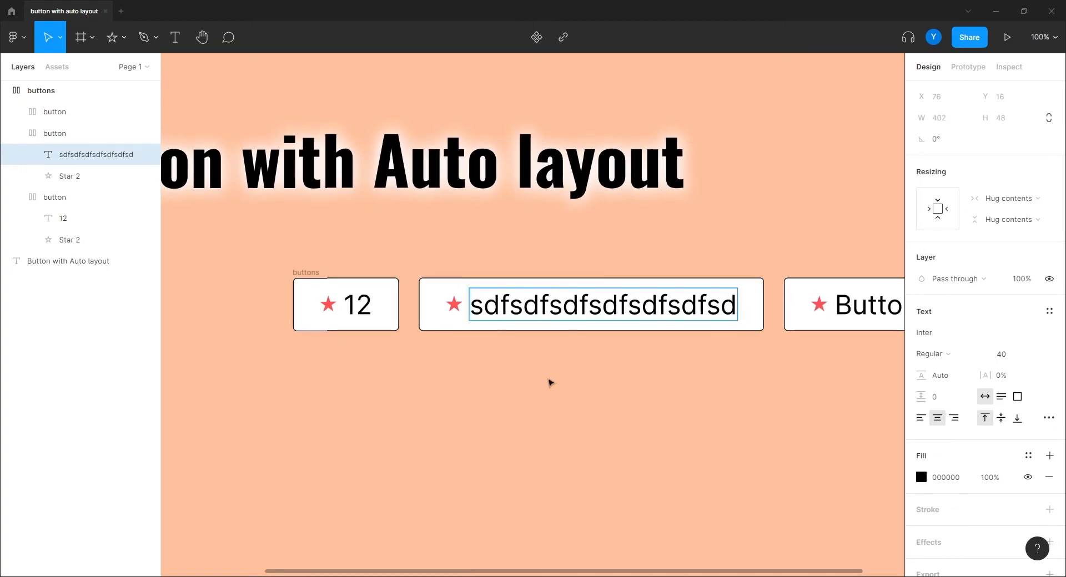
click(594, 405)
click(644, 427)
drag(683, 419, 514, 424)
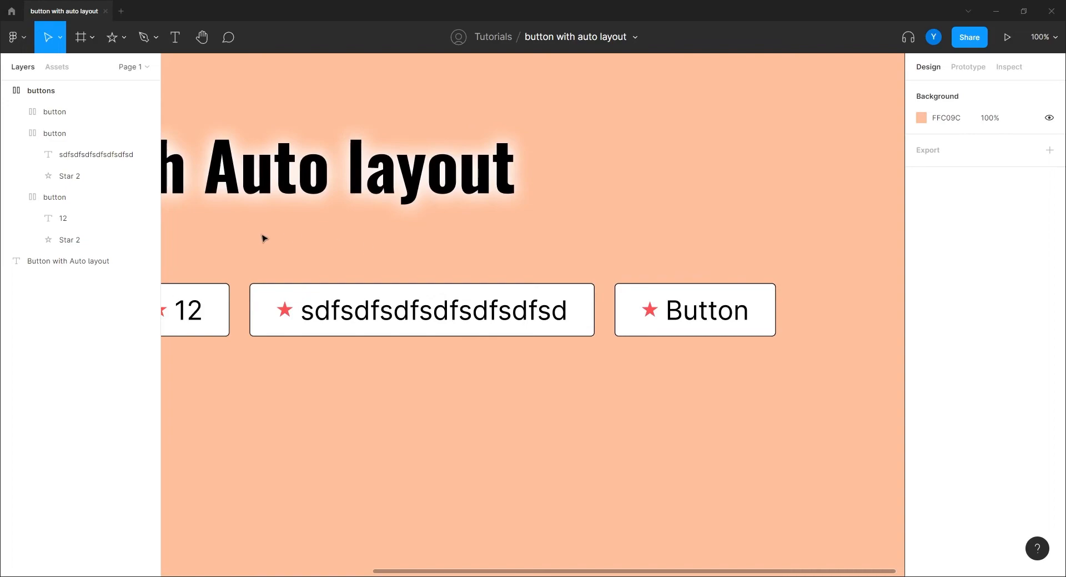
drag(349, 400, 484, 390)
key(minus)
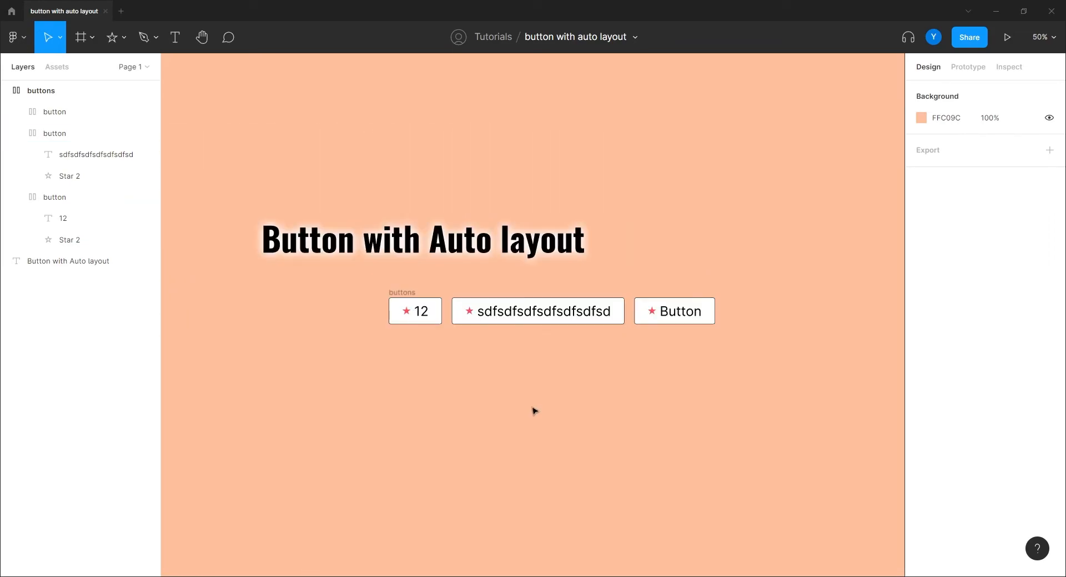
Move the whole buttons frame to about X -186, Y -236, below the heading
click(471, 324)
drag(574, 392, 483, 402)
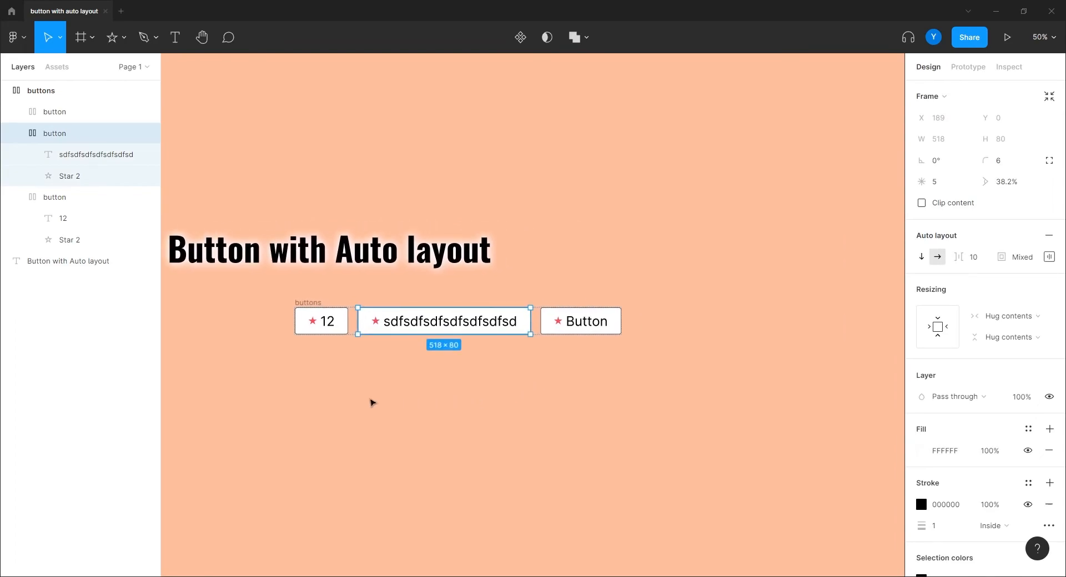
click(383, 402)
click(296, 303)
drag(296, 303, 195, 303)
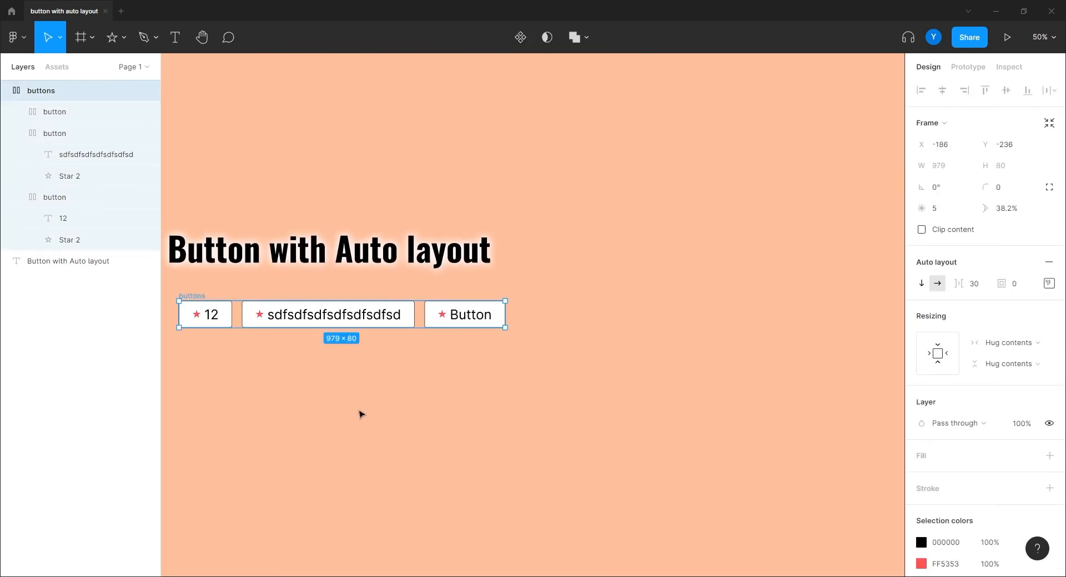
Place a copy of the "12" button below the buttons frame at about X -152, Y -25 and widen it to about 332
drag(359, 414, 536, 435)
key(plus)
drag(466, 440, 611, 352)
double_click(361, 285)
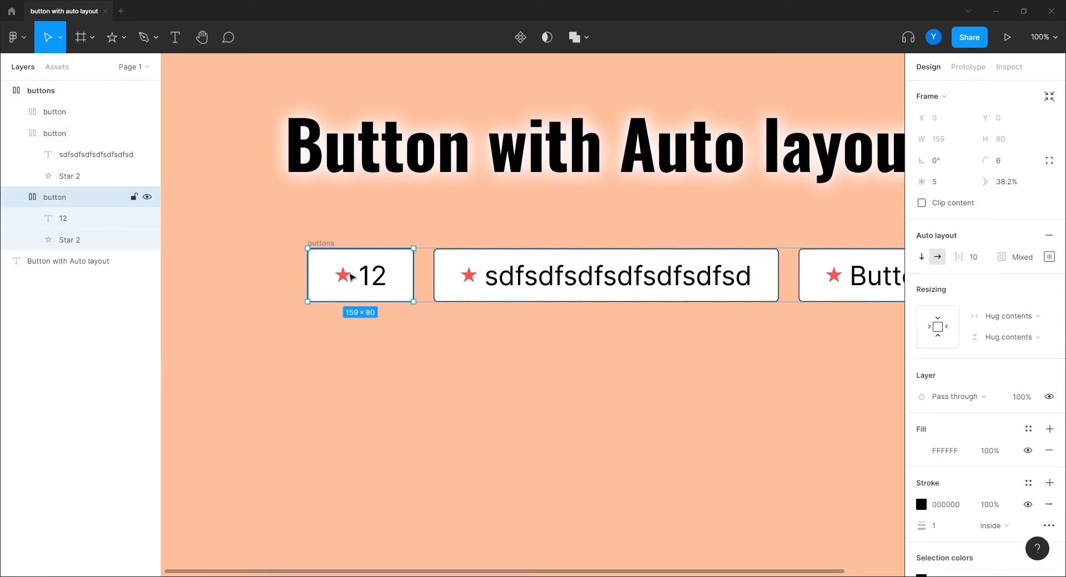
drag(351, 278, 372, 420)
drag(488, 405, 597, 281)
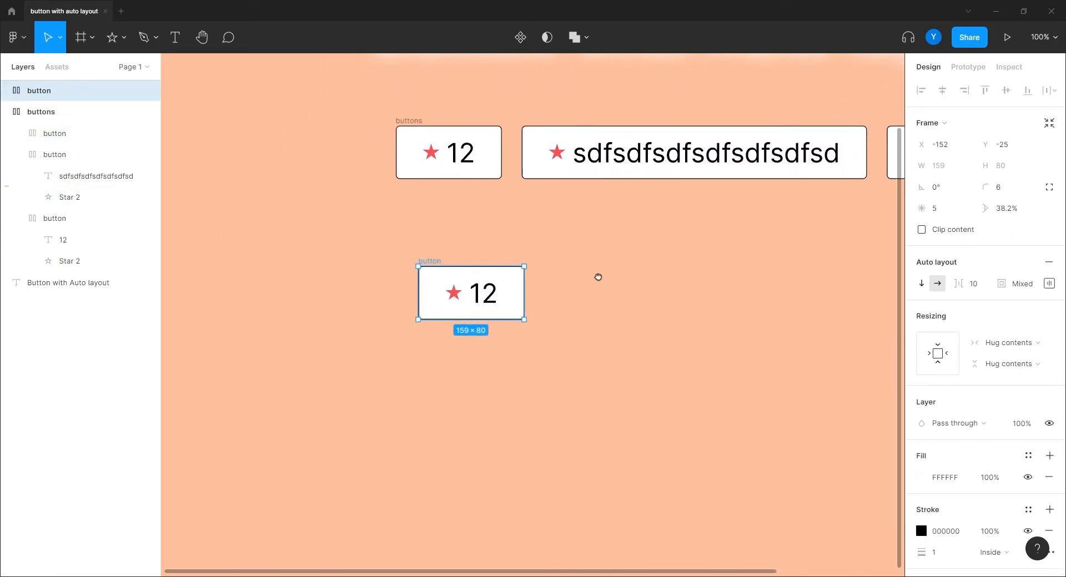
drag(525, 307, 639, 304)
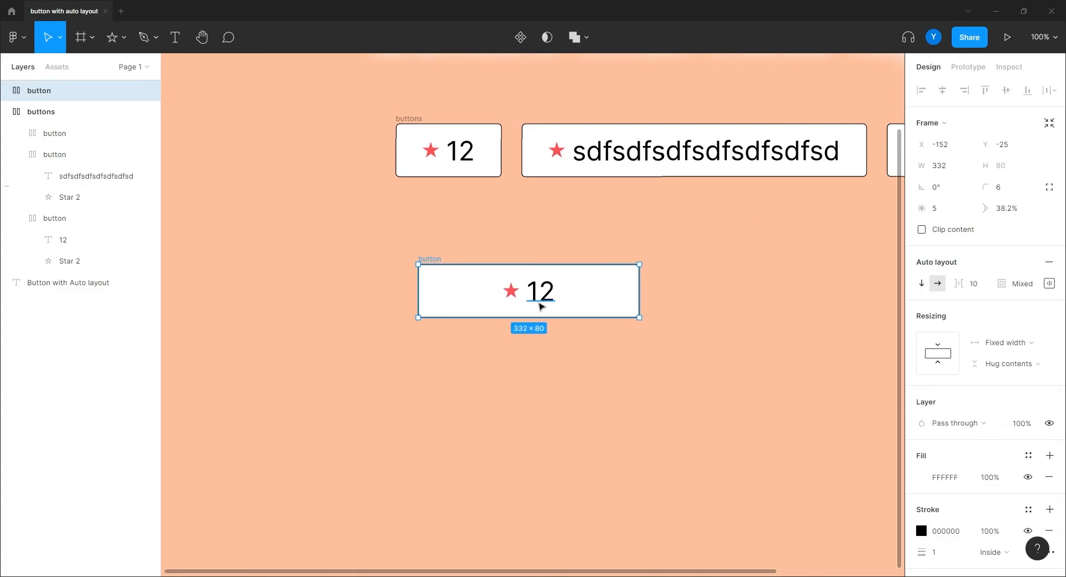
Replace the widened button's text with the string "sdasdasdasd"
double_click(549, 295)
text(sdasdasdasd)
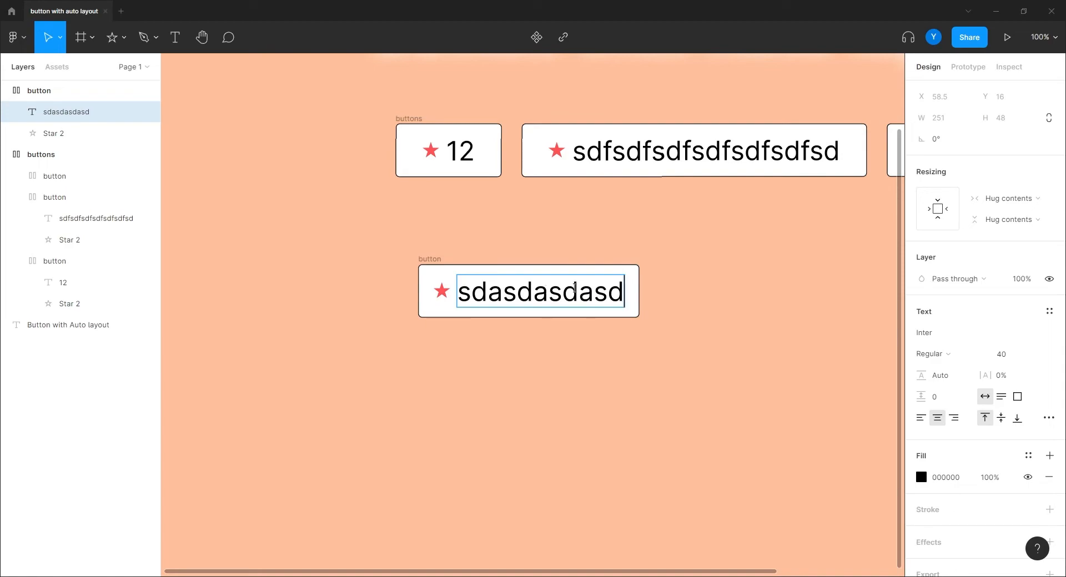
key(Escape)
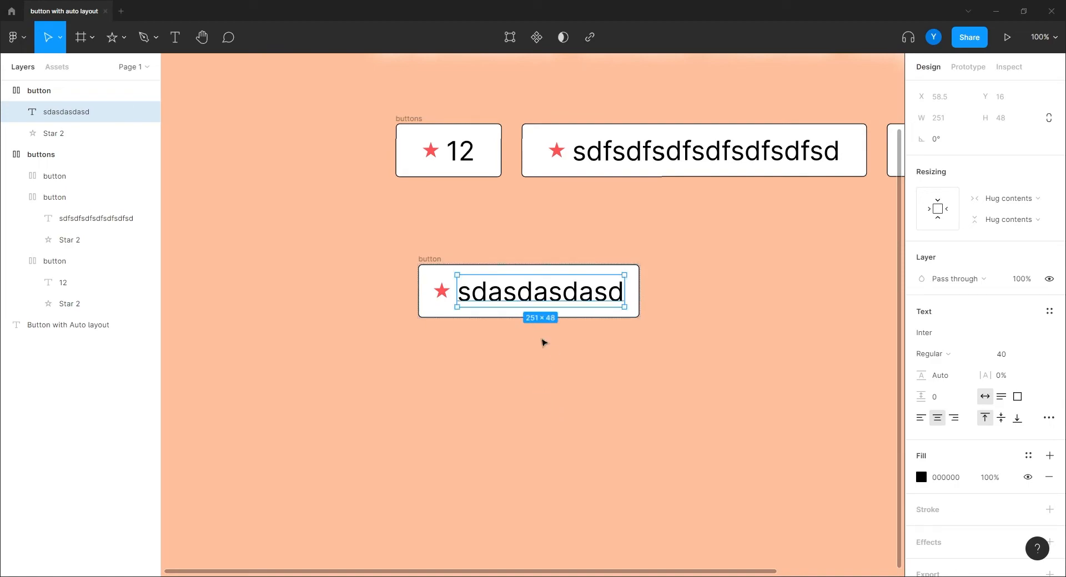
Change the separate lower button's label to "Text"
double_click(522, 298)
key(Escape)
double_click(500, 295)
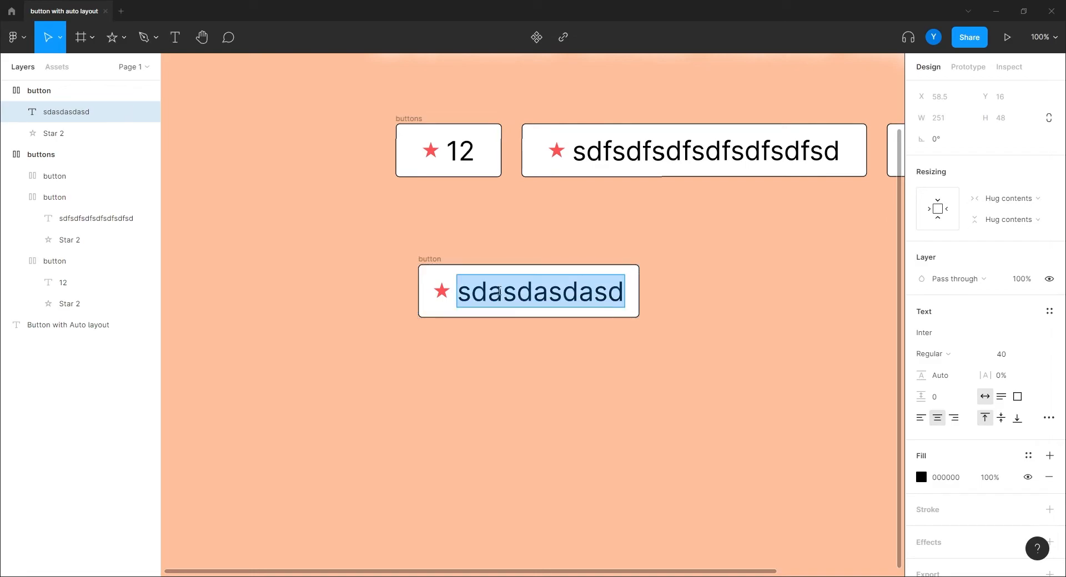
text(Text)
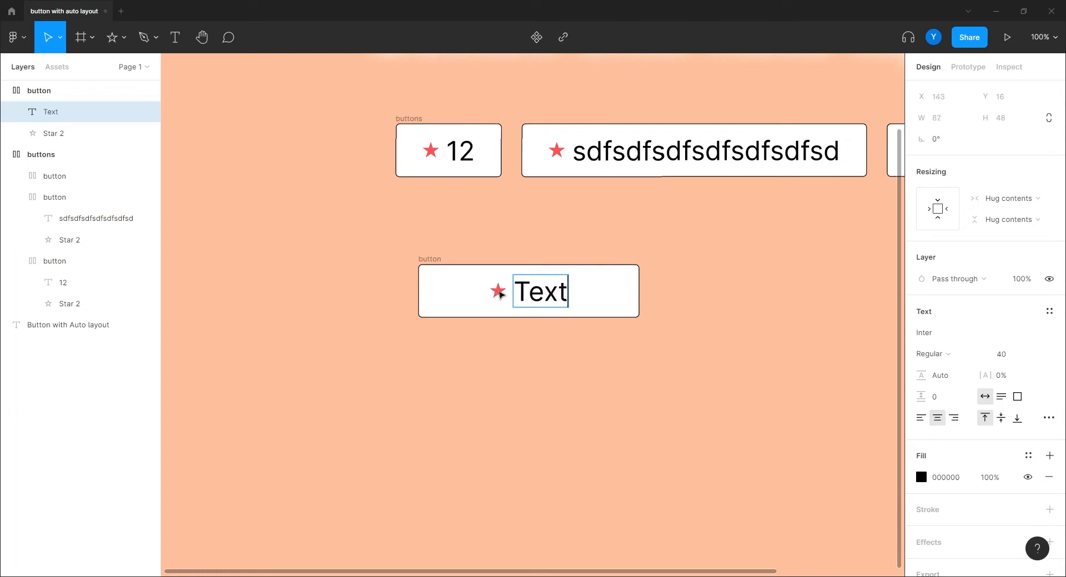
Remove the star icon from the "Text" button
click(499, 290)
drag(498, 290, 745, 300)
key(Delete)
Draw a frame about 42 wide beside the "Text" button at about X 217, Y -9 and set its height to 48
drag(531, 365, 366, 369)
key(ctrl+plus)
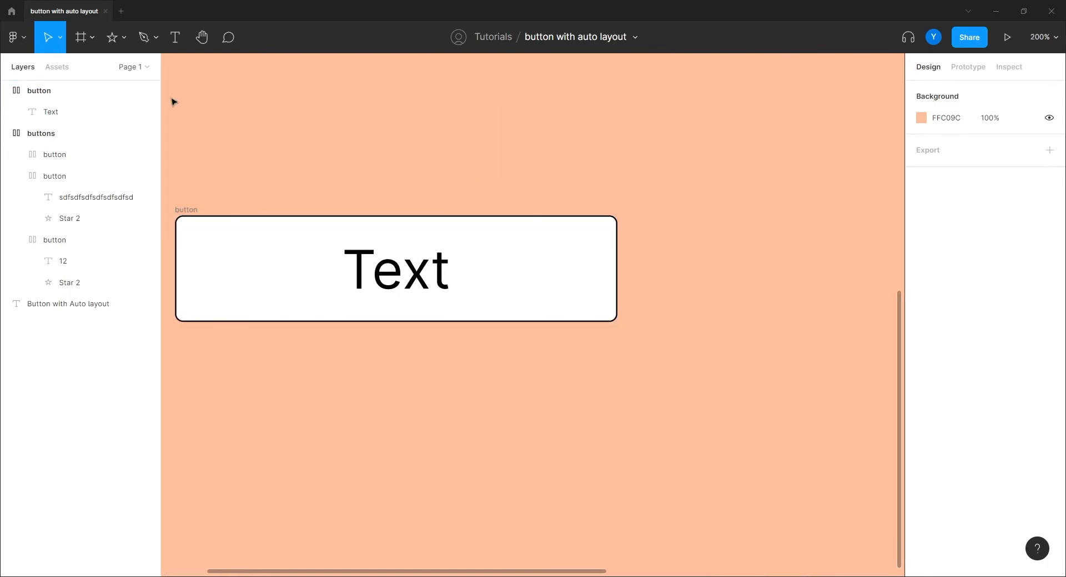
click(411, 281)
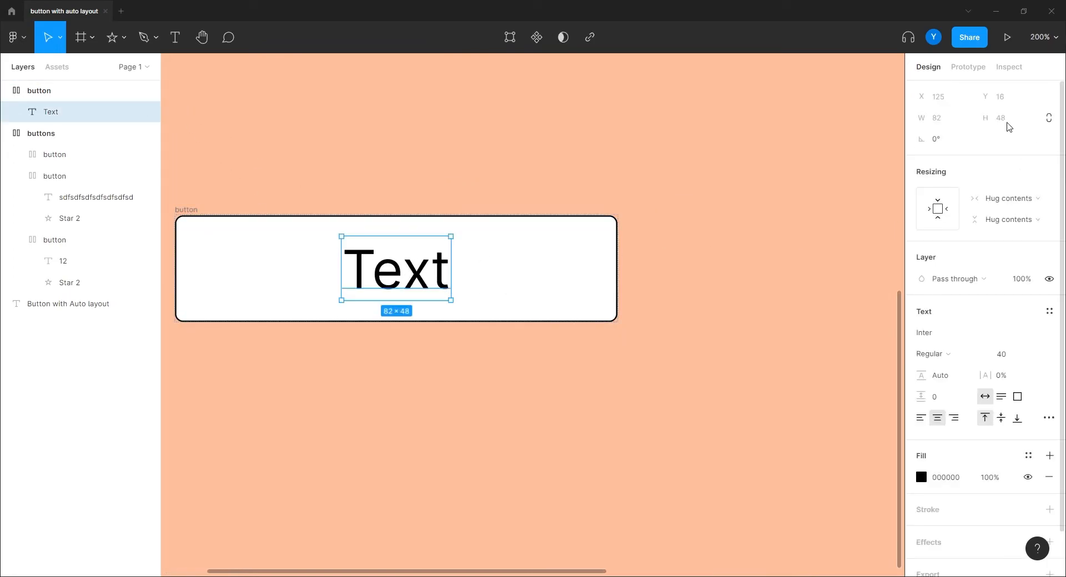
click(579, 130)
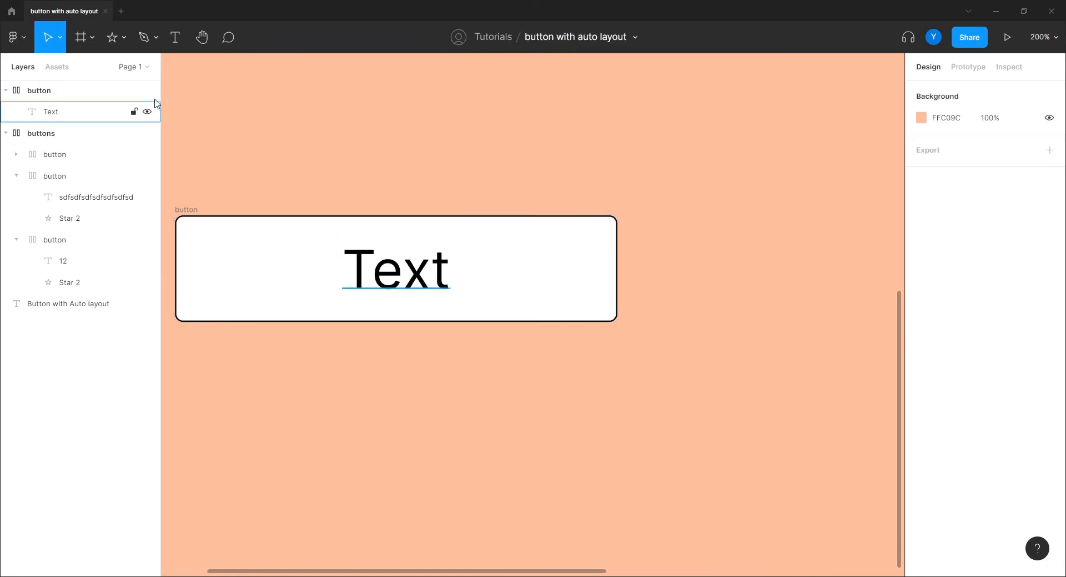
click(83, 47)
mouse_move(741, 238)
mouse_down()
mouse_move(727, 299)
mouse_move(677, 305)
mouse_move(685, 297)
mouse_up()
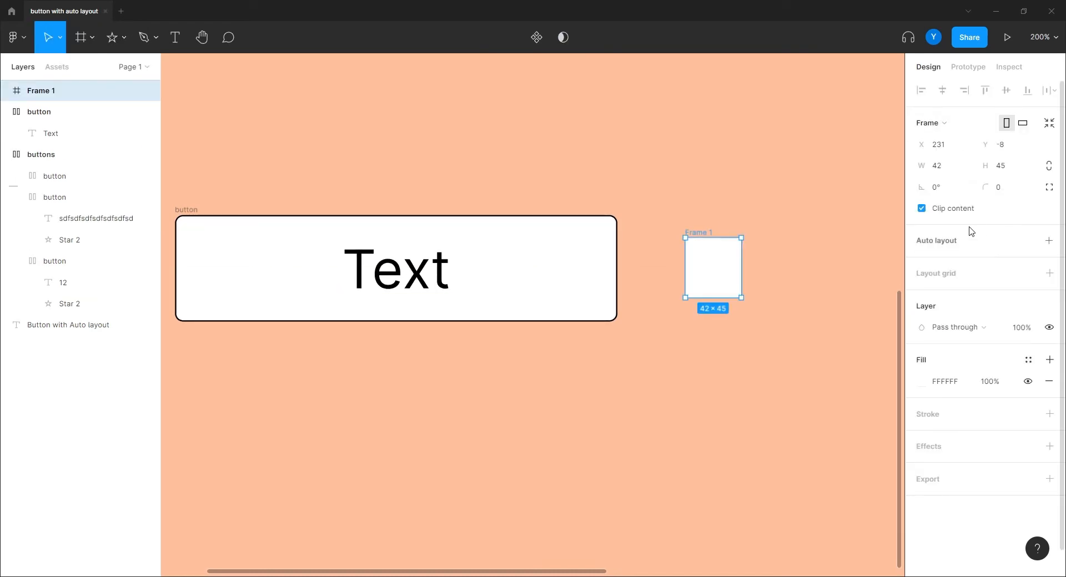
click(1023, 165)
key(Up)
key(Up)
key(Up)
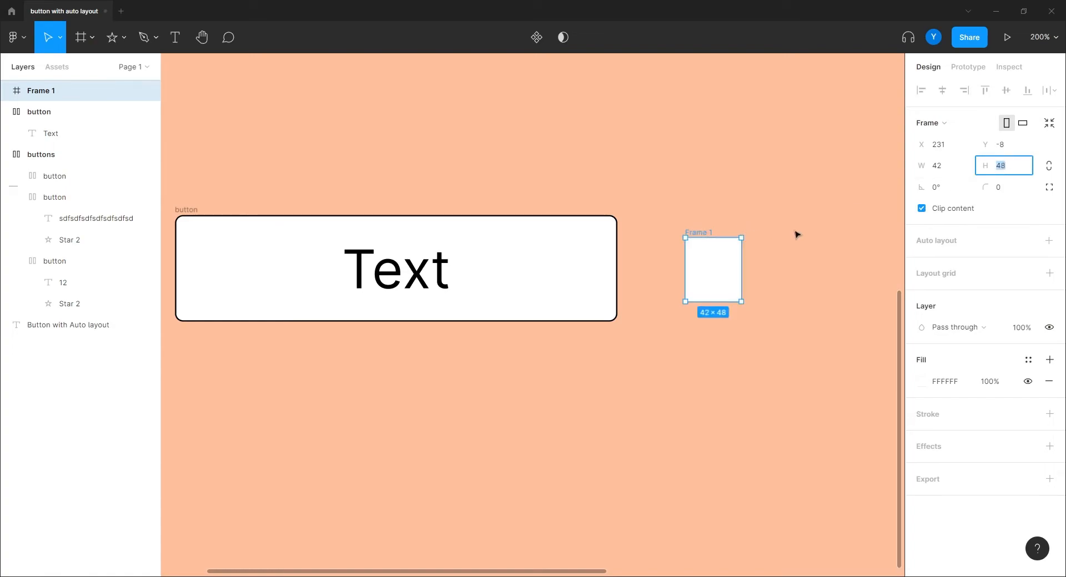
drag(689, 297, 670, 297)
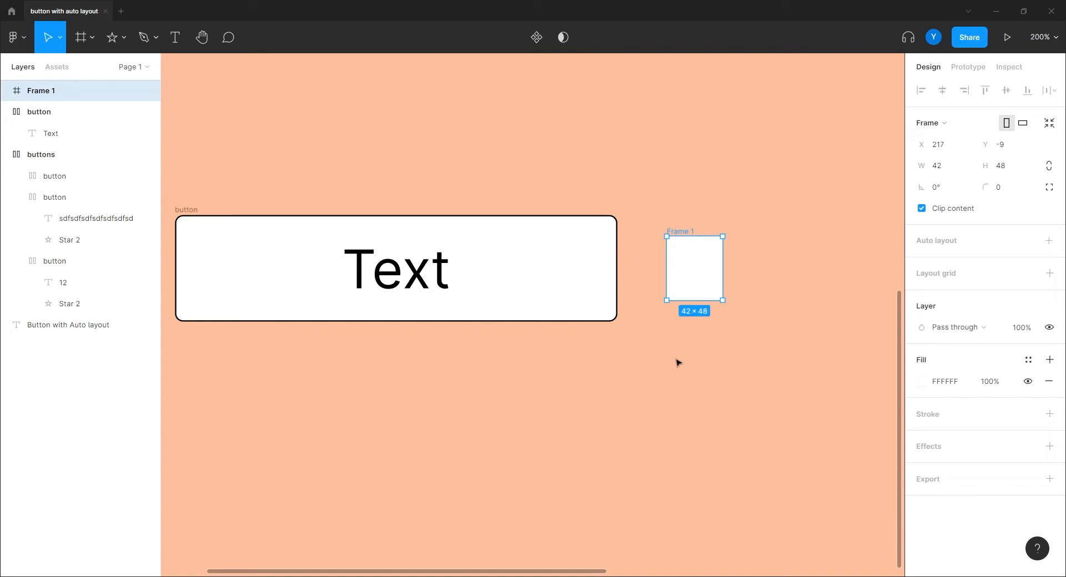
Draw a right-pointing chevron inside the small frame with the Pen tool and set its stroke weight to 3
click(143, 37)
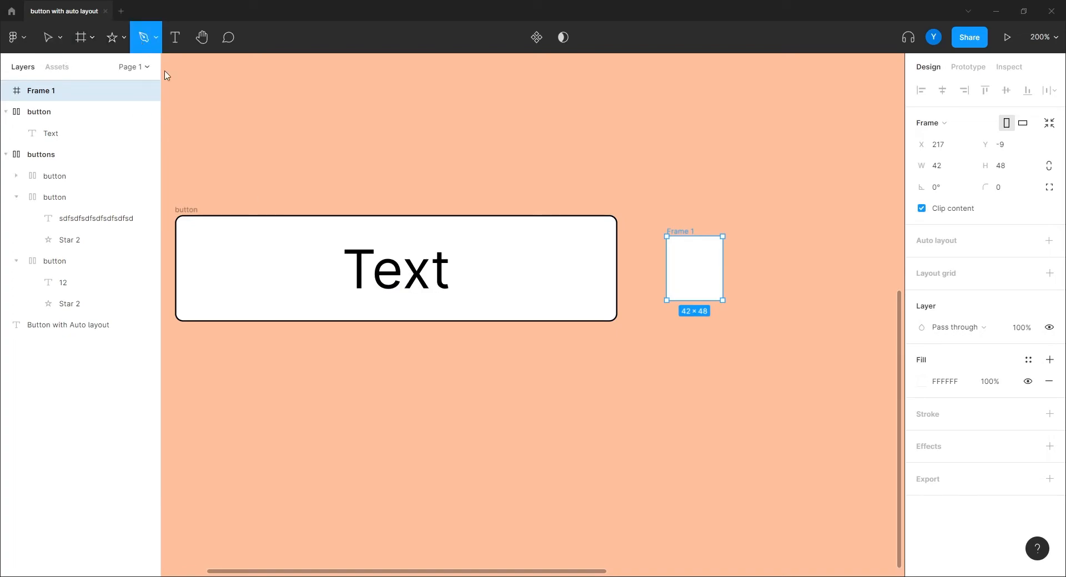
click(691, 258)
click(704, 272)
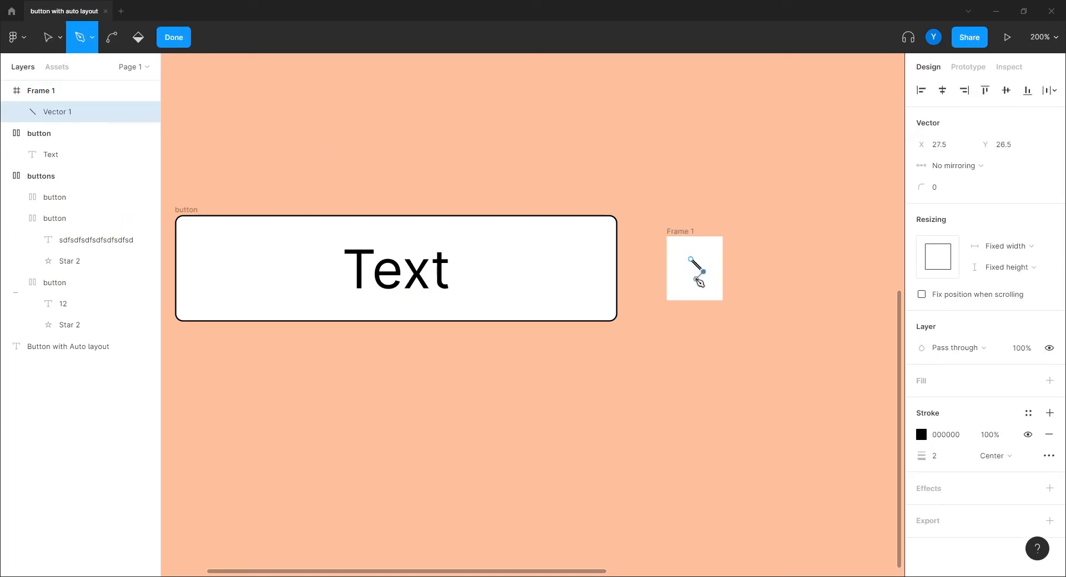
click(690, 285)
key(Return)
drag(909, 434, 919, 434)
click(639, 405)
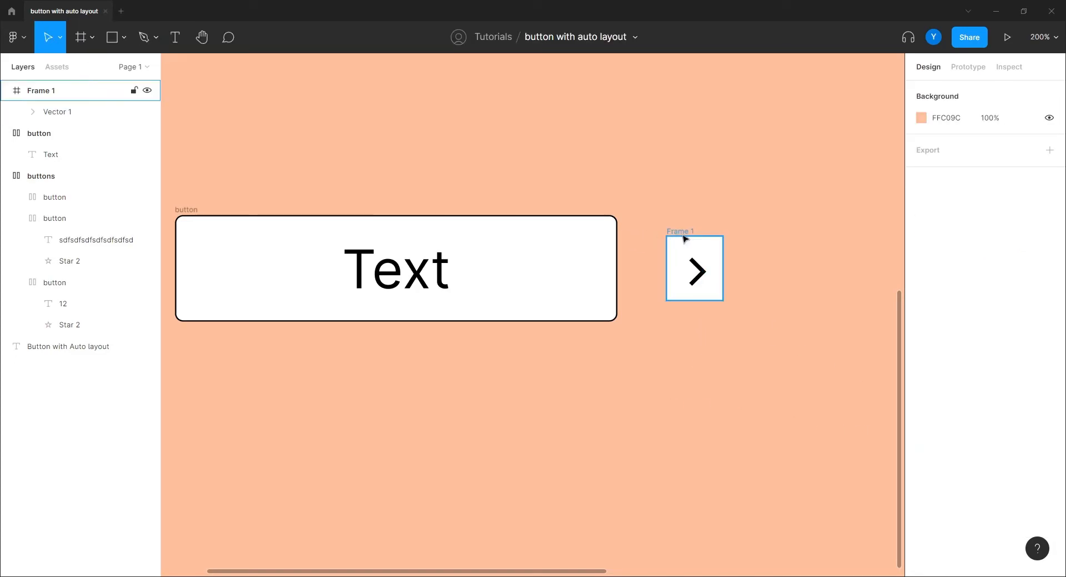
Center the chevron horizontally and vertically within its frame
click(696, 270)
click(941, 90)
click(1005, 90)
click(679, 342)
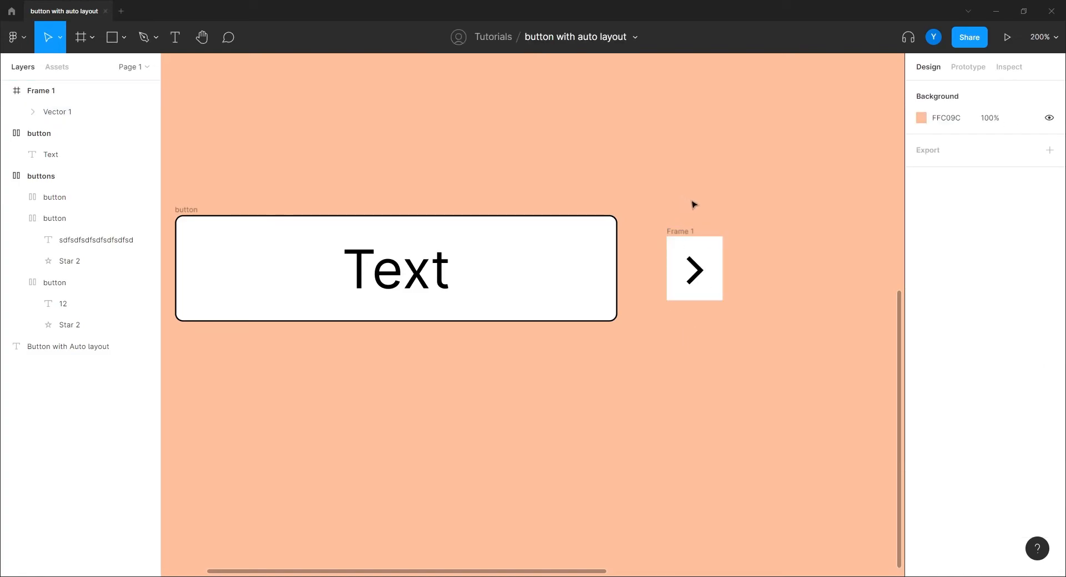
Rename the chevron's frame "icon" and place it inside the "Text" button after the label
click(683, 234)
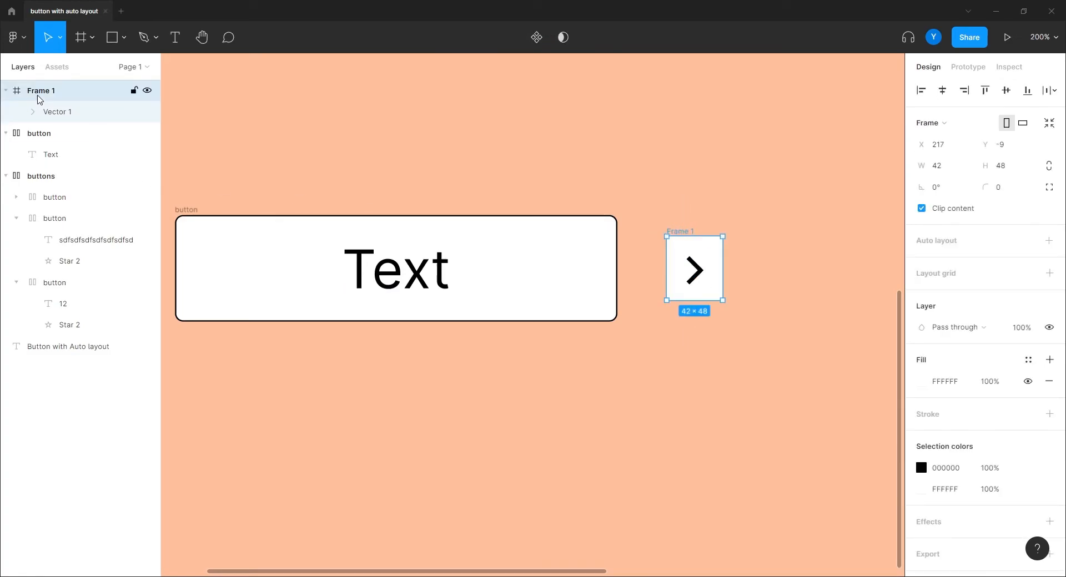
double_click(38, 92)
text(icon)
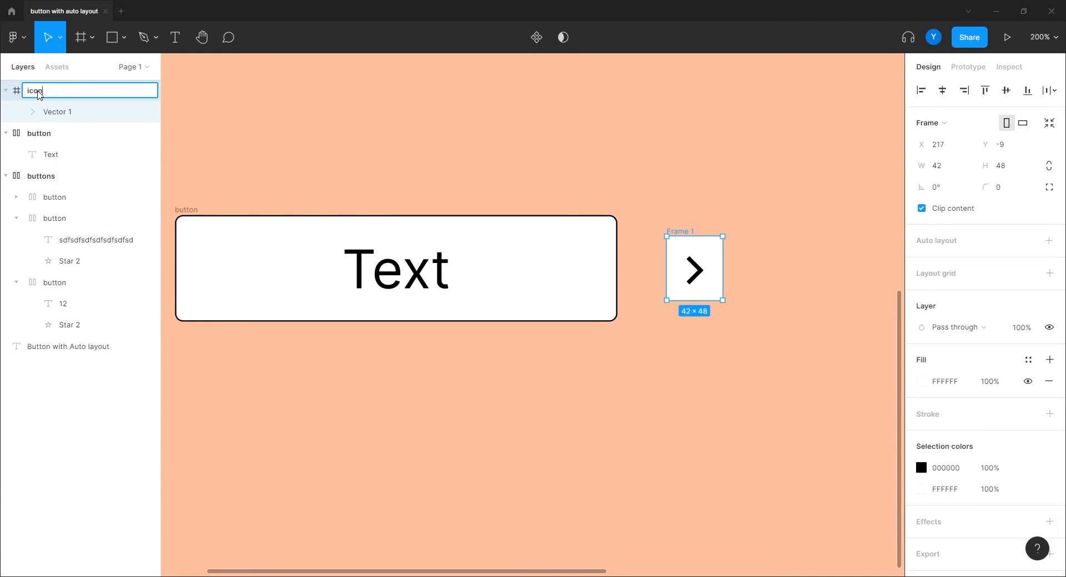
key(Return)
drag(677, 235, 464, 235)
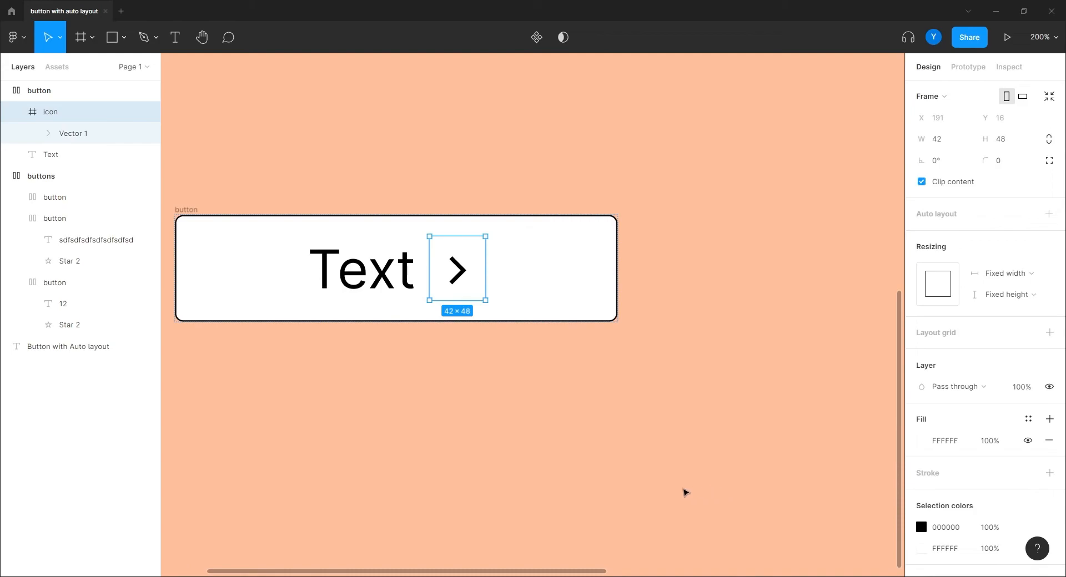
Enlarge the chevron inside the icon frame to about 12 × 23
double_click(457, 277)
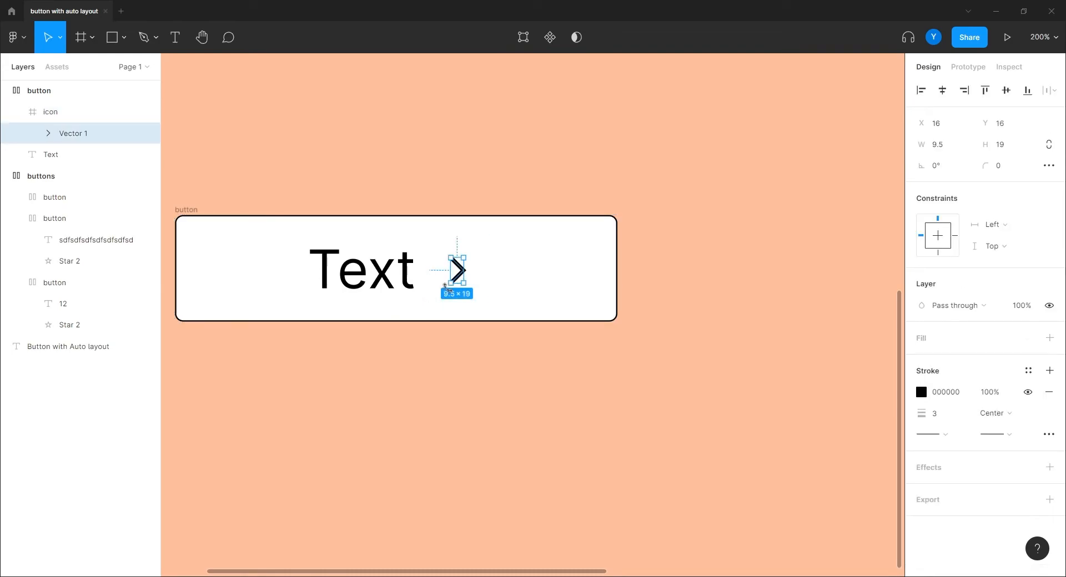
drag(447, 284, 445, 290)
click(434, 341)
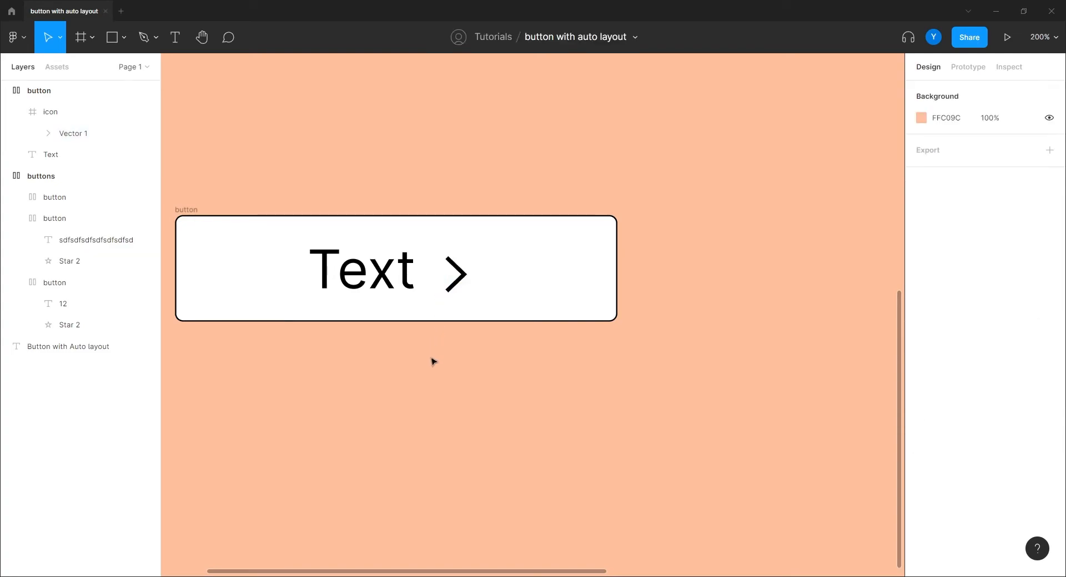
click(452, 286)
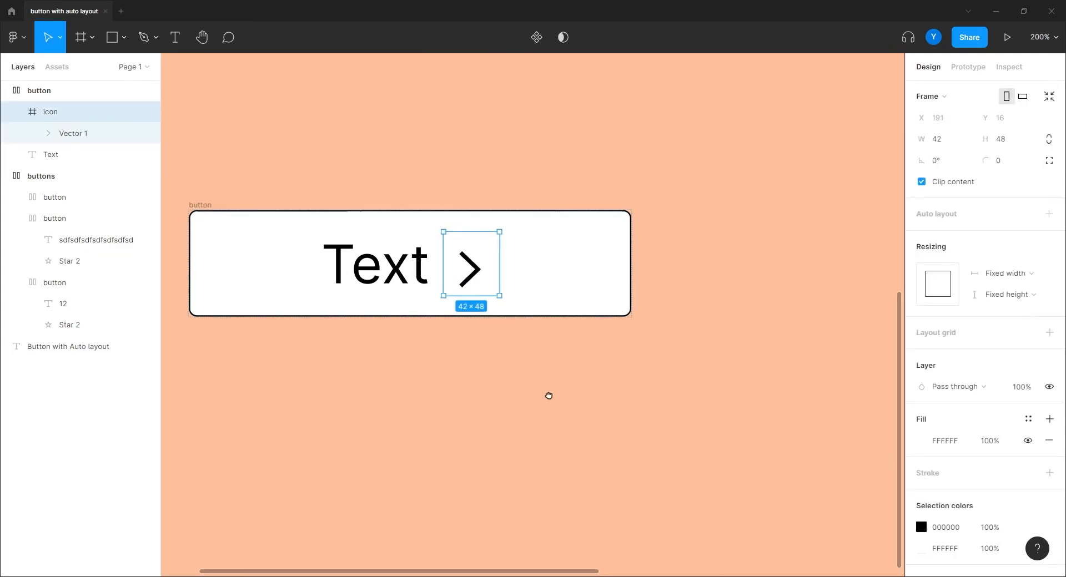
scroll(542, 397, up, 5)
double_click(494, 211)
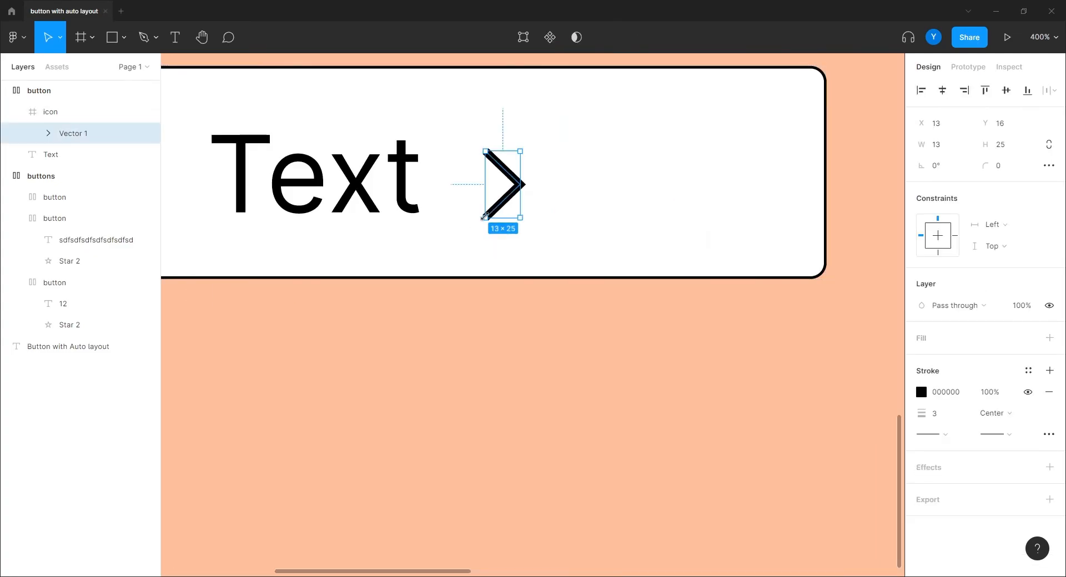
click(494, 355)
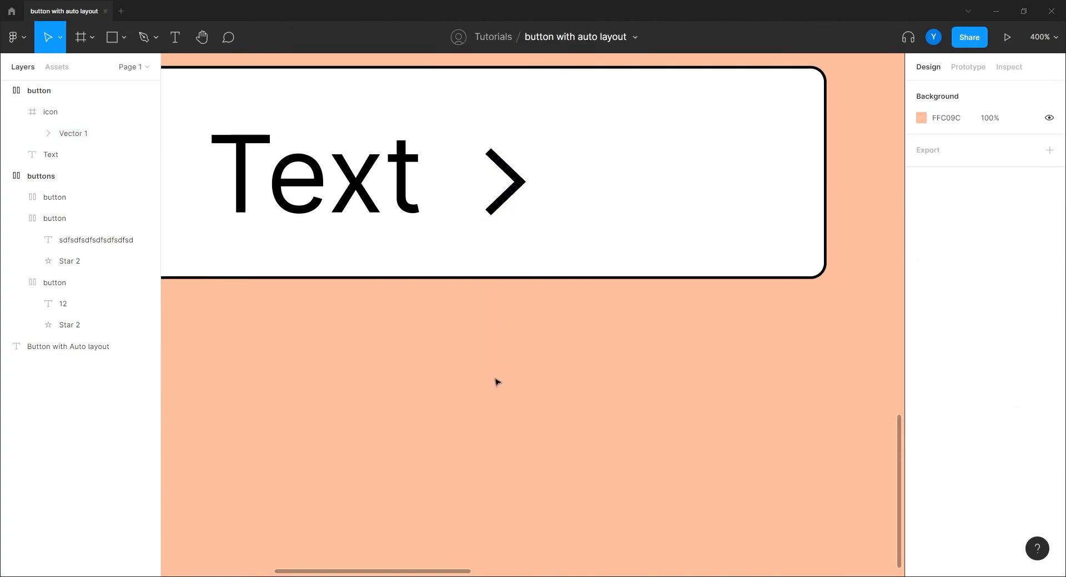
Duplicate the icon frame inside the "Text" button and place the copy before the label
scroll(559, 404, down, 10)
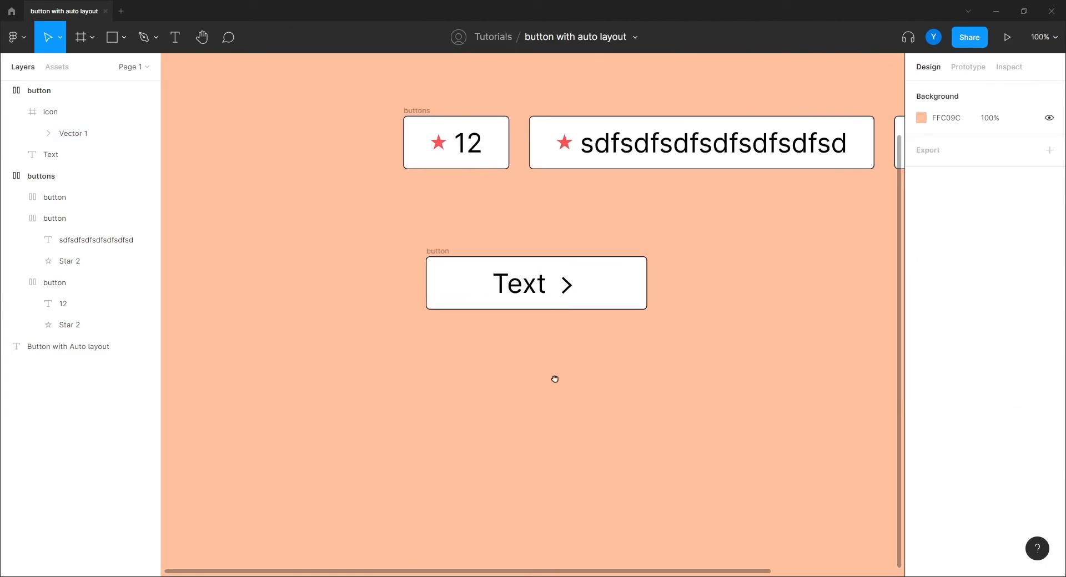
key(ctrl+plus)
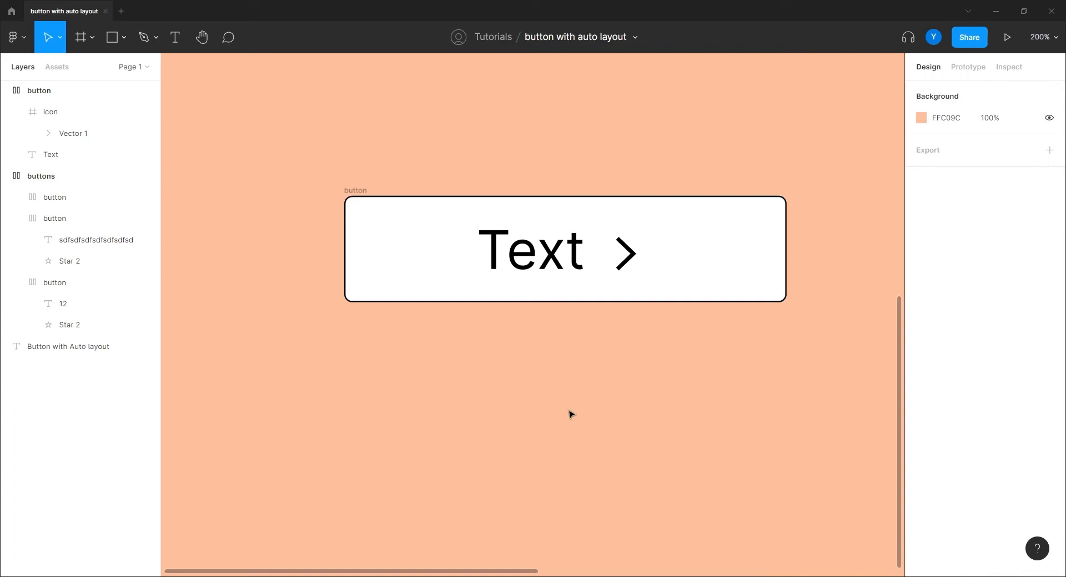
key(shift+0)
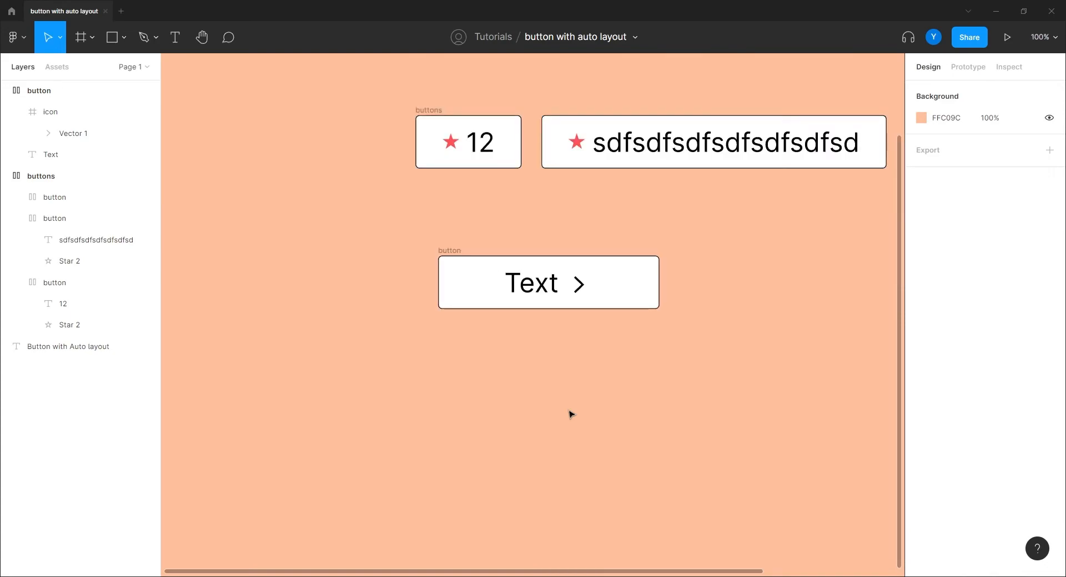
drag(500, 326, 447, 409)
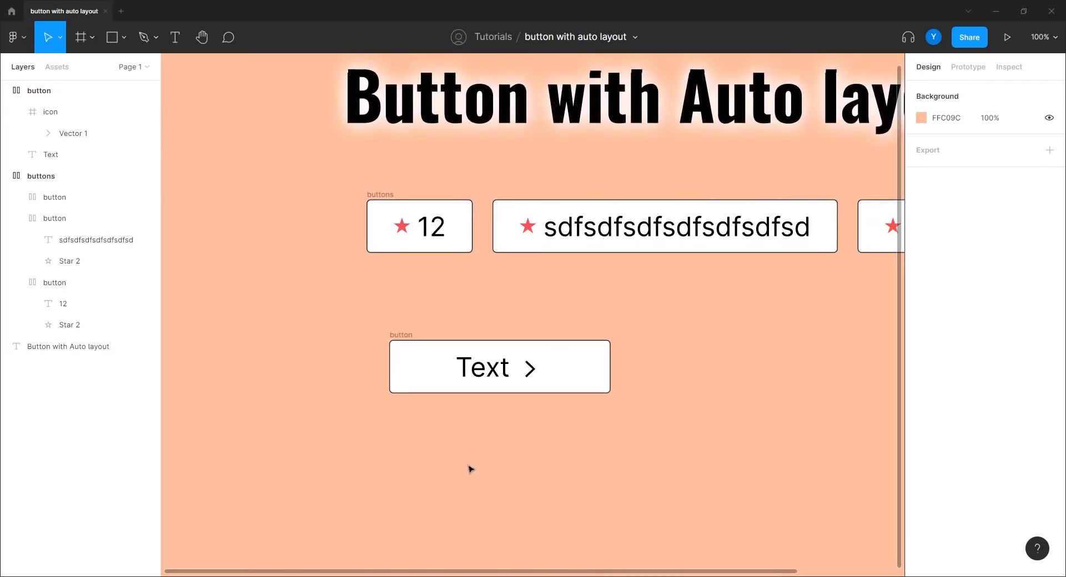
click(528, 370)
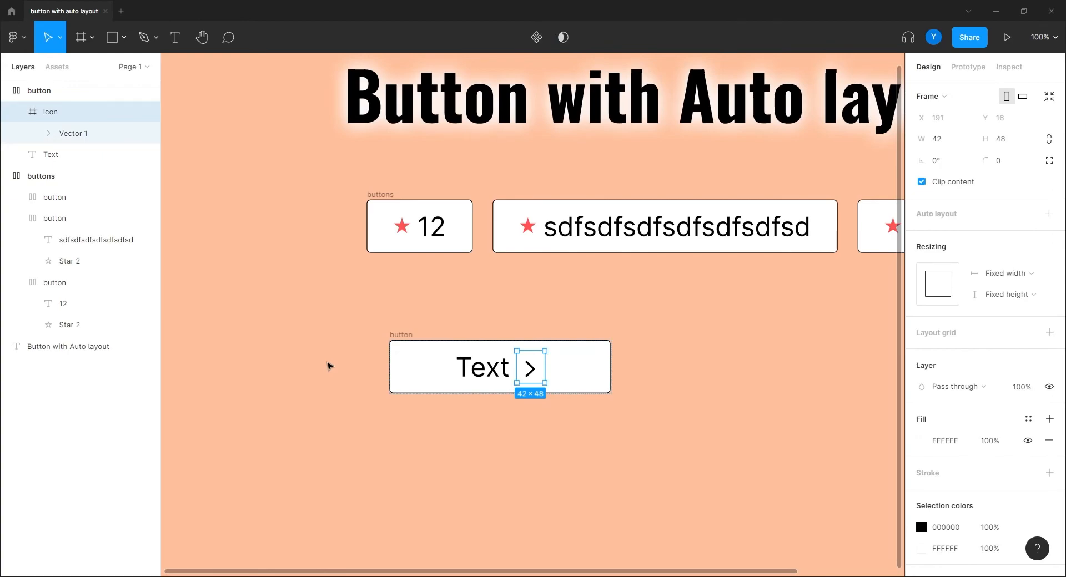
key(ctrl+d)
drag(548, 369, 457, 380)
Flip the chevron in the icon before the label horizontally so it points left
double_click(453, 377)
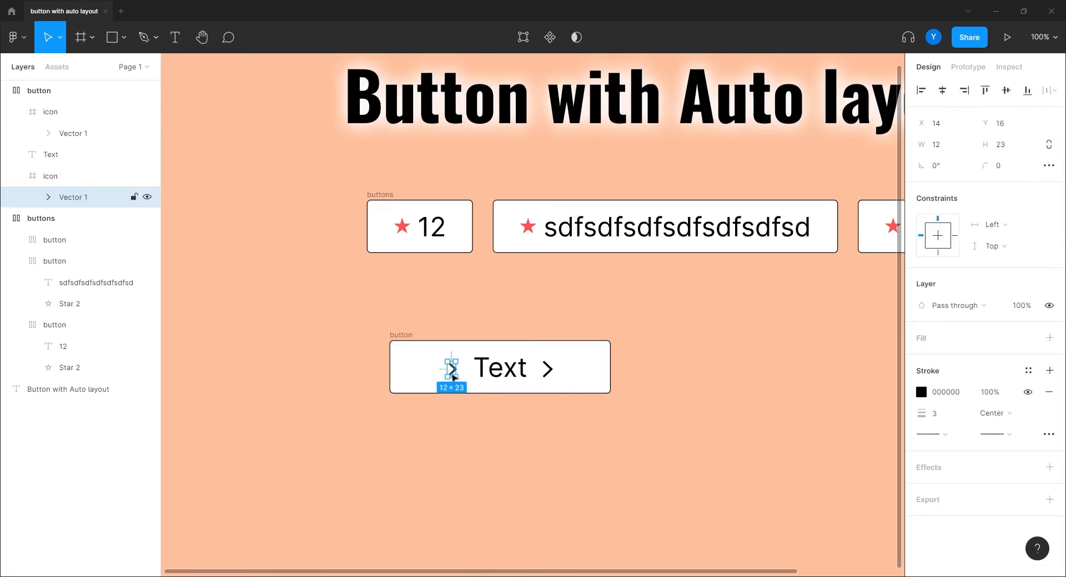
key(shift+h)
click(430, 436)
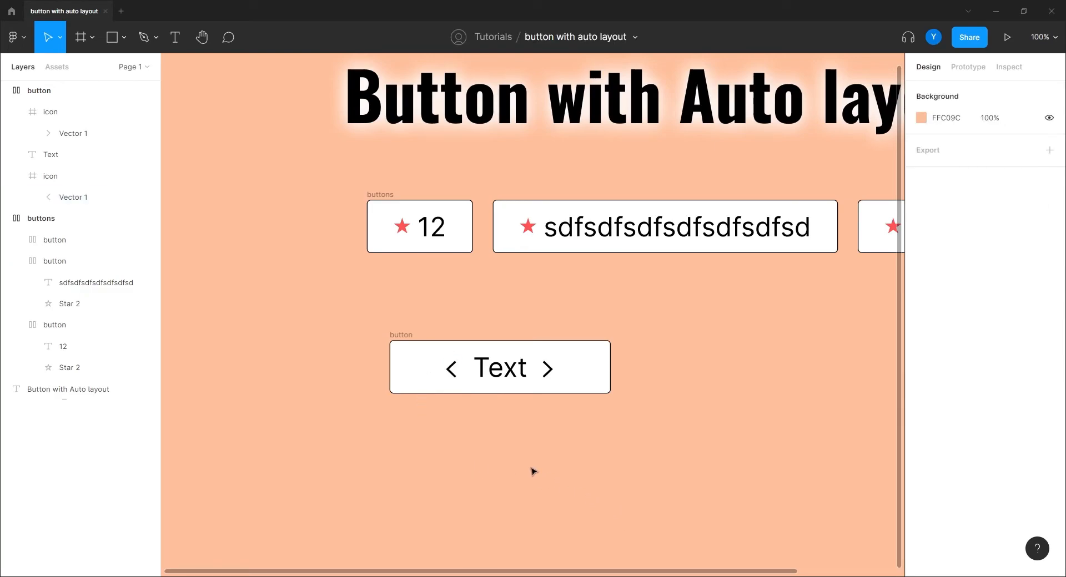
Narrow the "Text" button with the two chevrons to about 259 wide
click(406, 340)
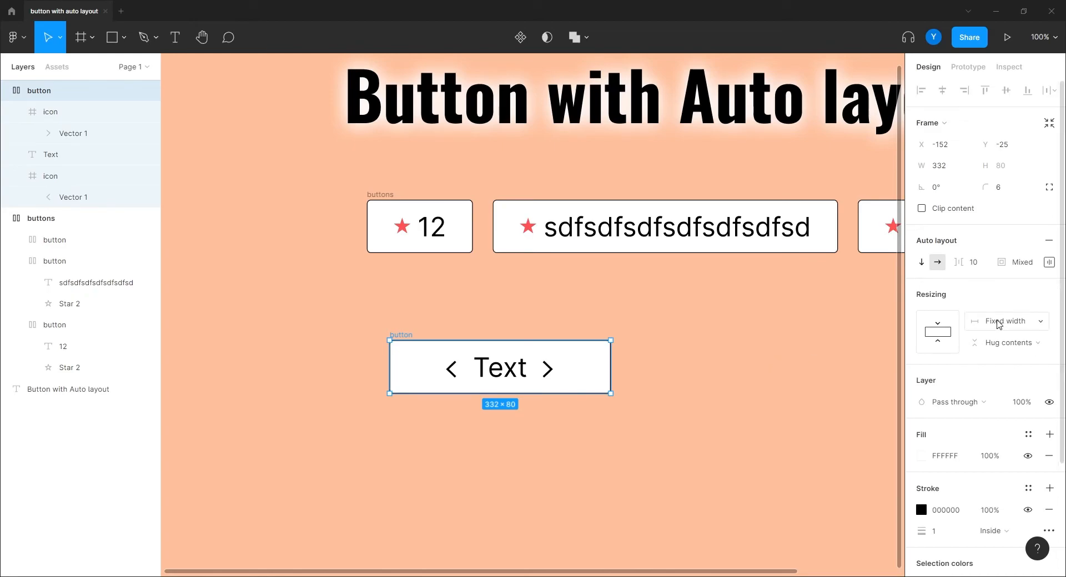
drag(610, 367, 562, 372)
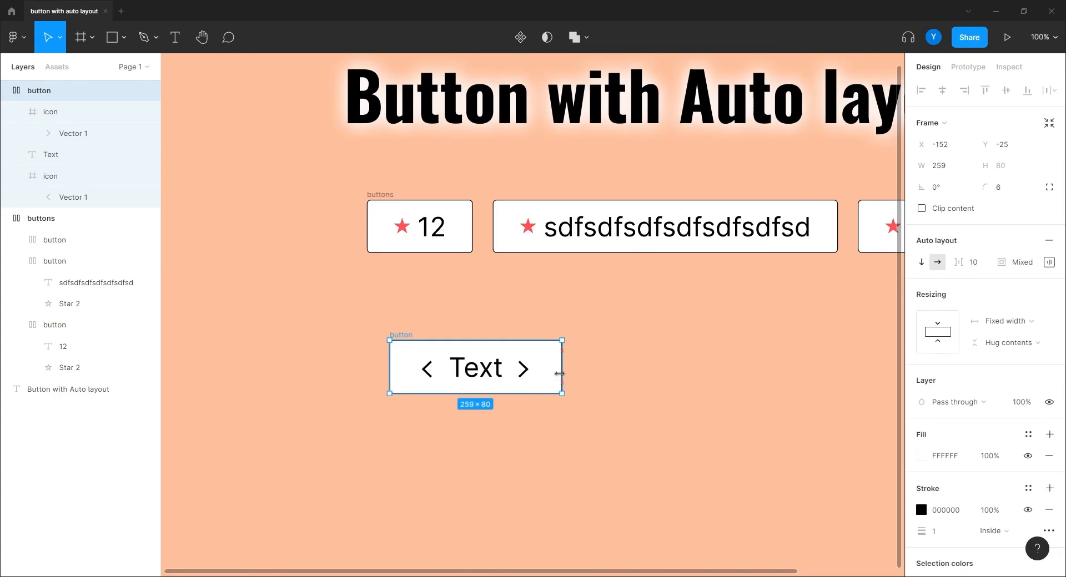
click(409, 451)
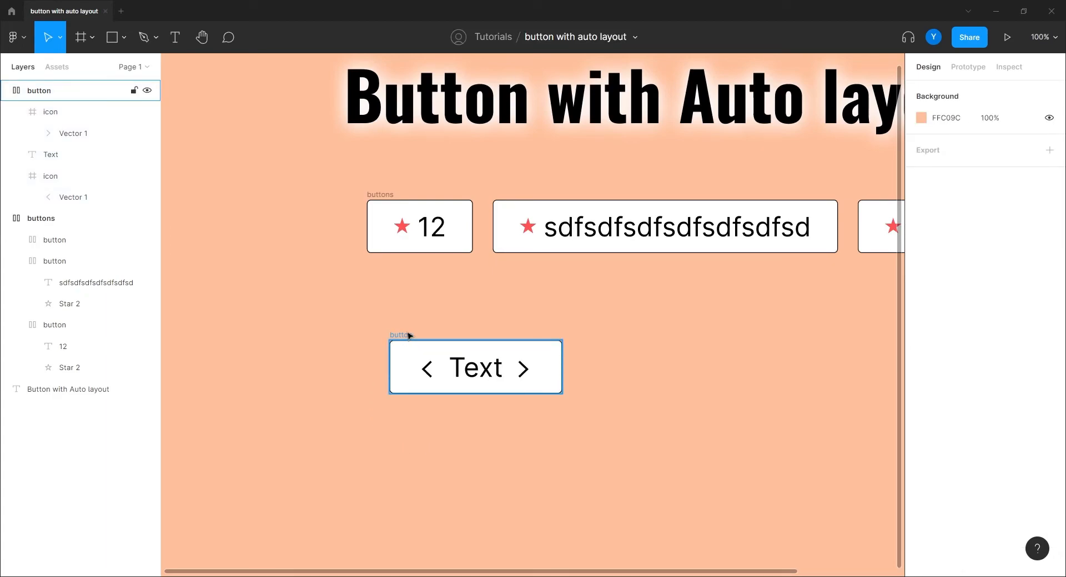
Hide the chevron icon before the label in the "Text" button and change its label to "Next"
click(429, 369)
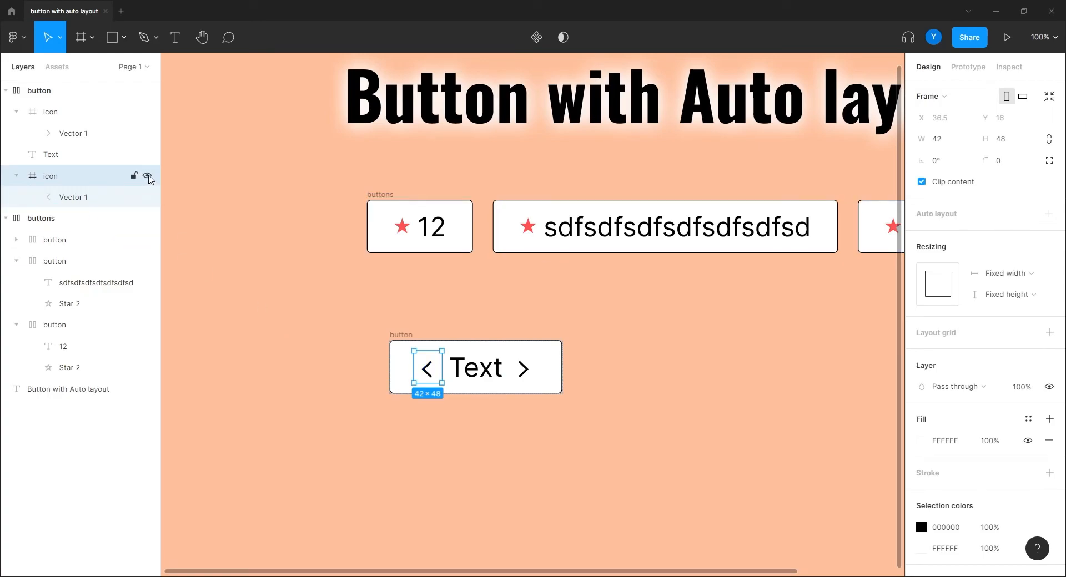
click(147, 176)
double_click(462, 361)
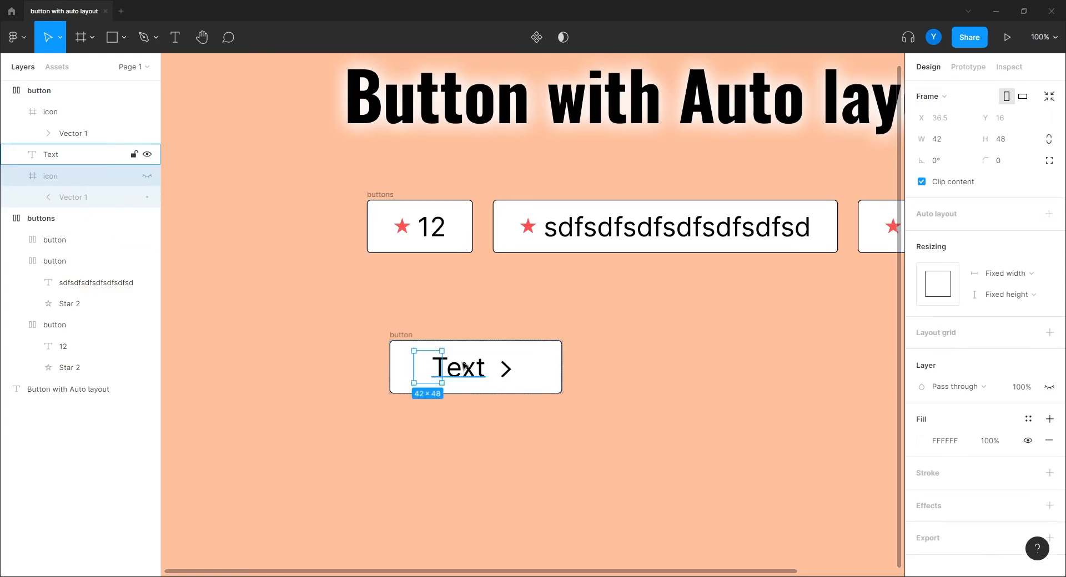
text(Next)
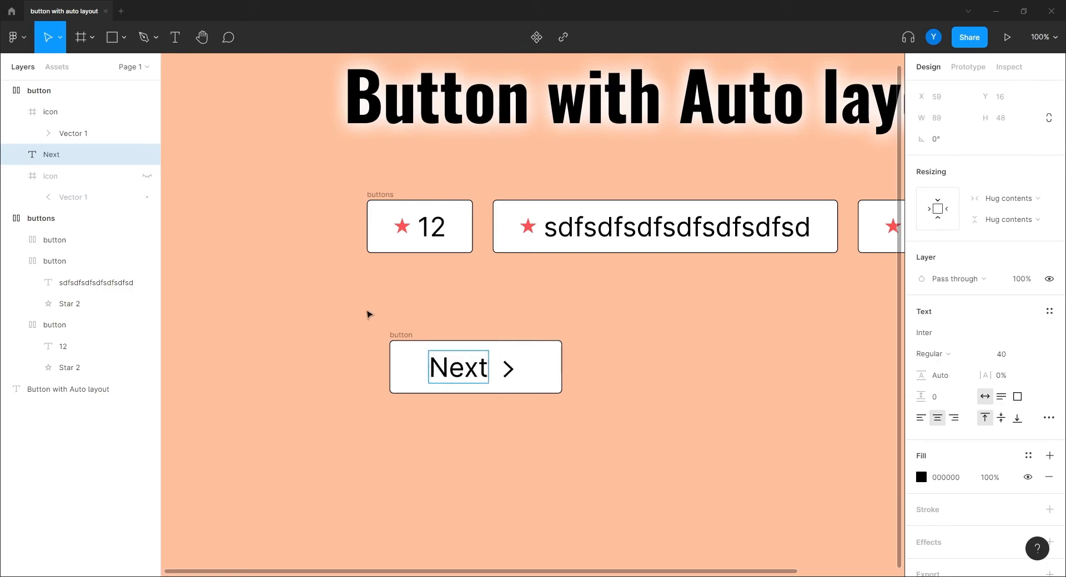
click(378, 324)
Duplicate the "Next" button just below the original, hide the copy's icon after the label and show the one before it
click(402, 336)
drag(404, 338, 403, 415)
double_click(457, 451)
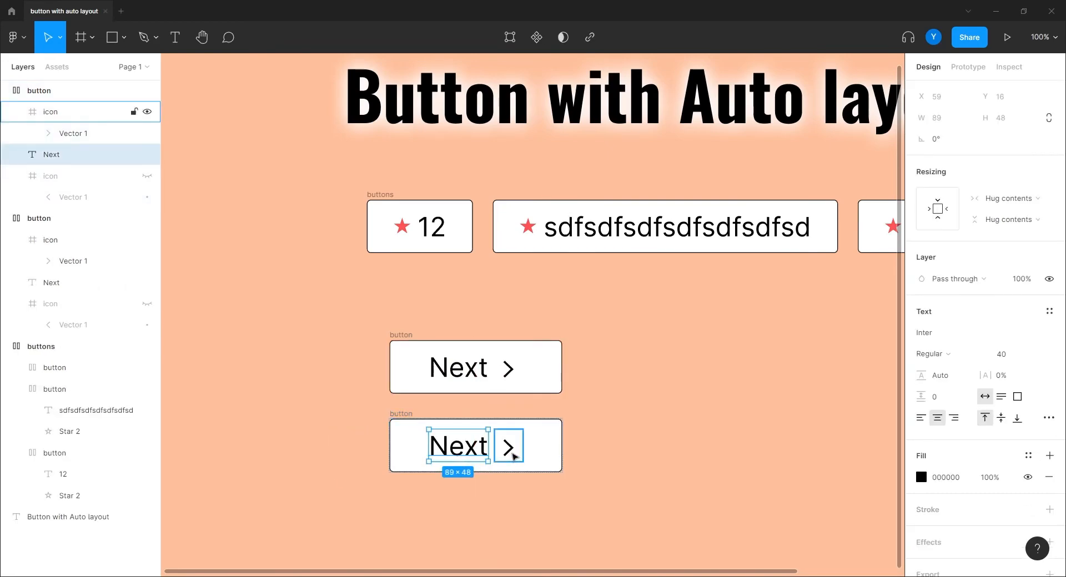
click(514, 457)
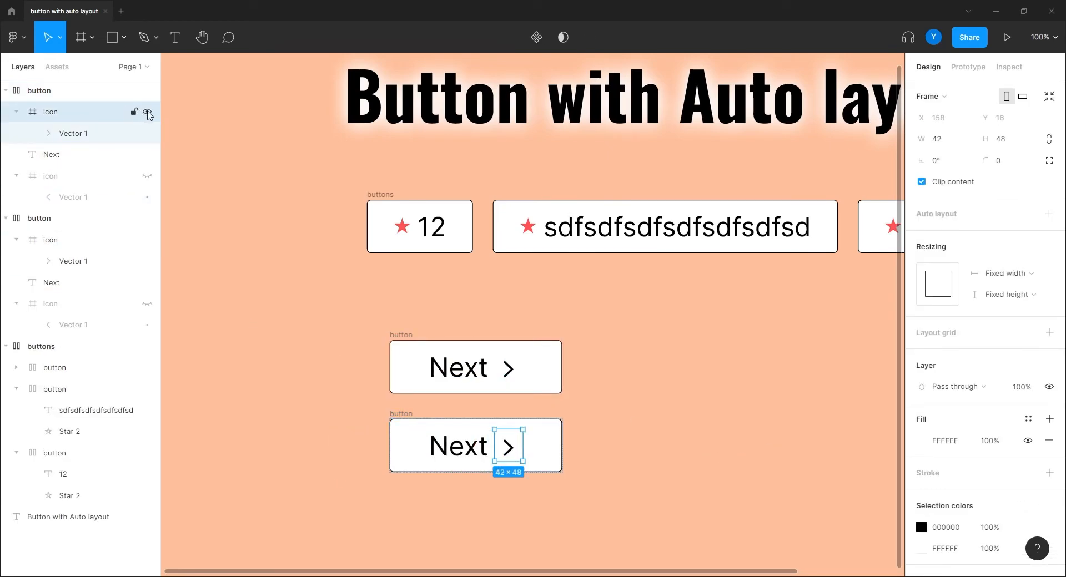
click(148, 114)
click(147, 176)
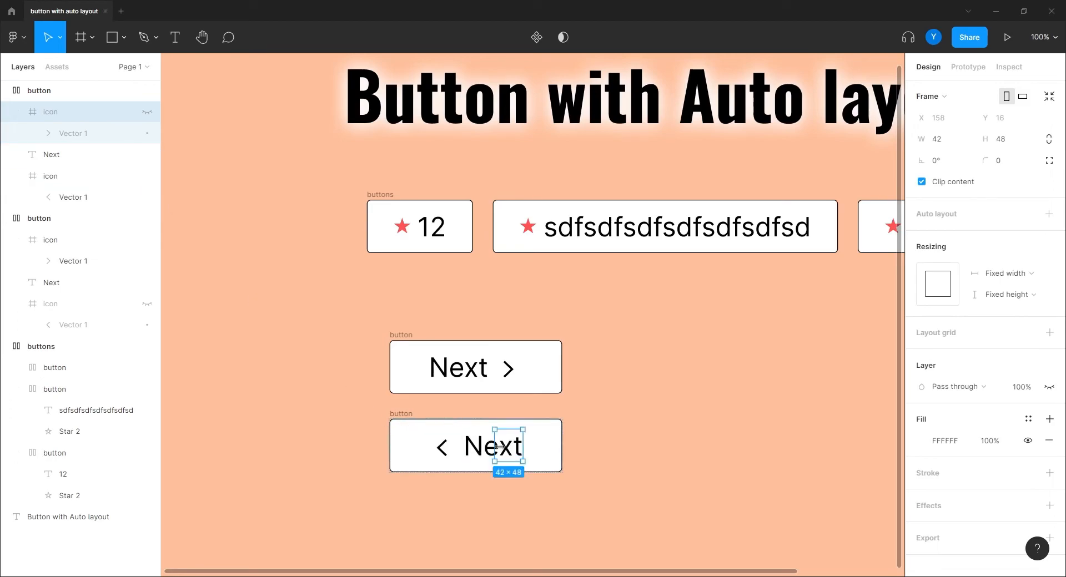
Change the lower button's label to "Back"
double_click(484, 449)
text(Back)
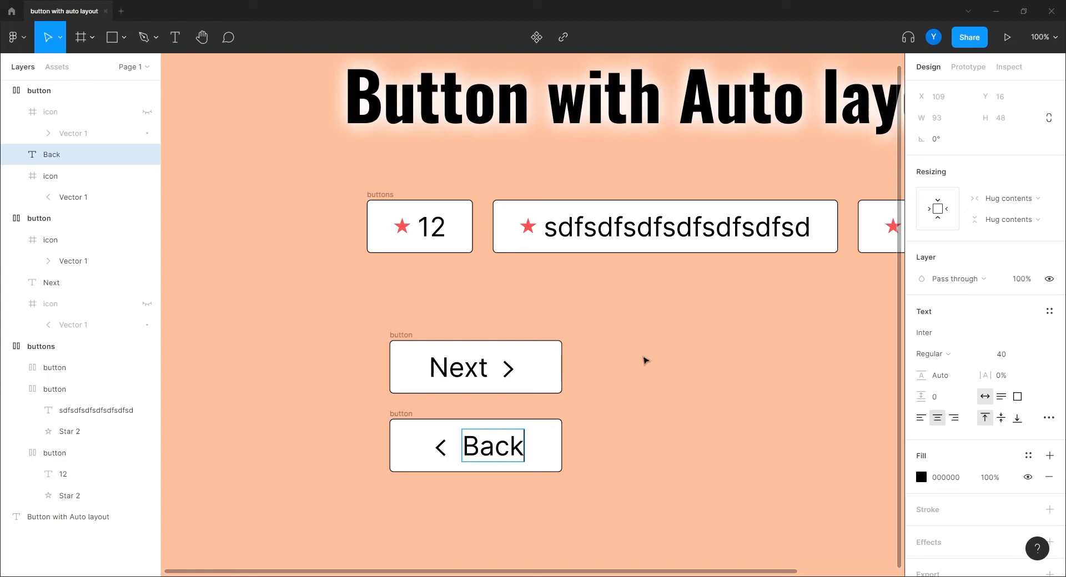
click(646, 360)
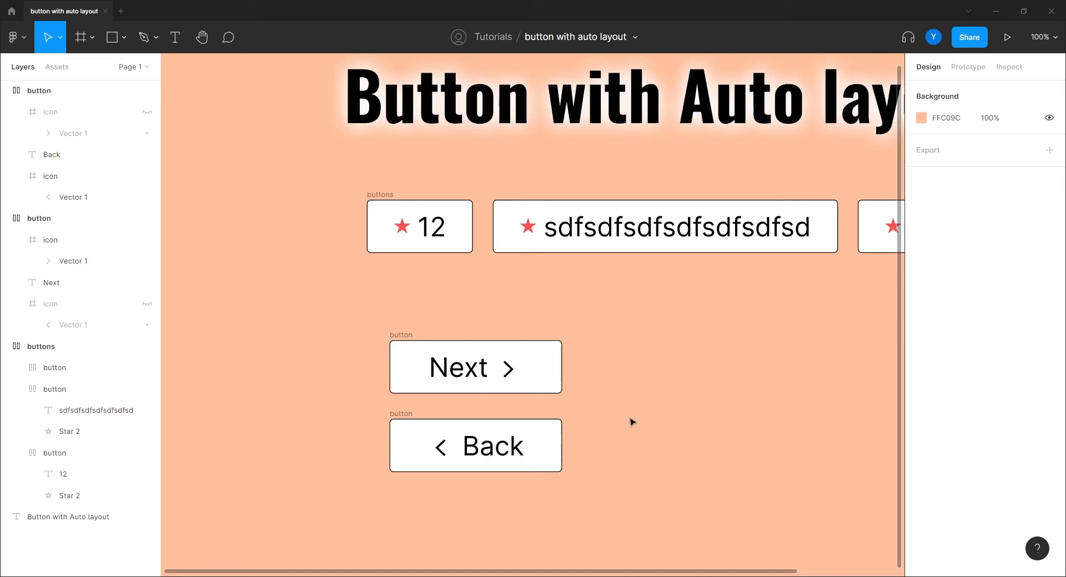
Set the horizontal resizing of the "Next" and "Back" buttons to Hug contents
click(411, 345)
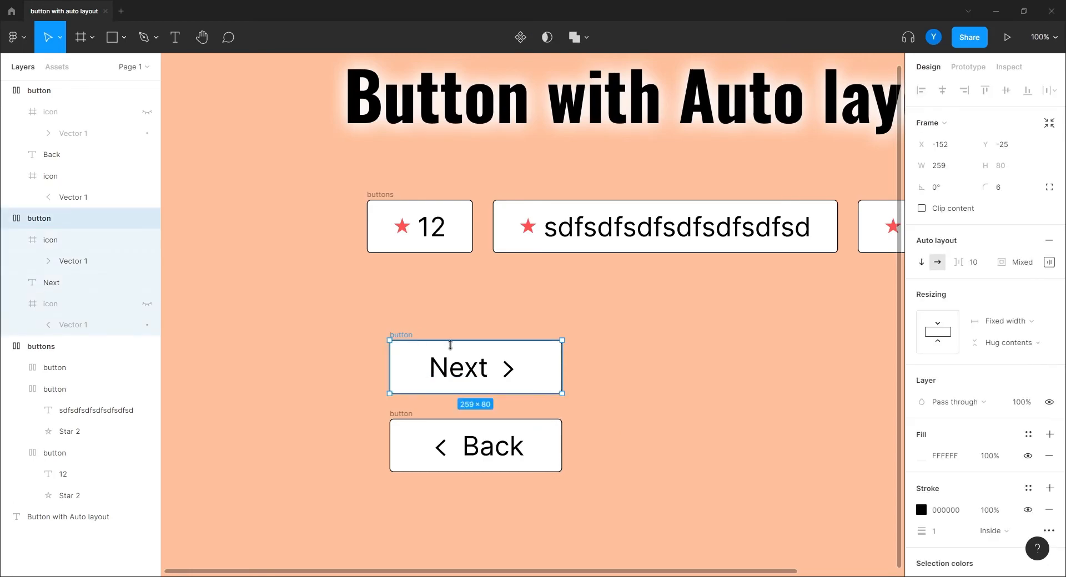
click(1011, 322)
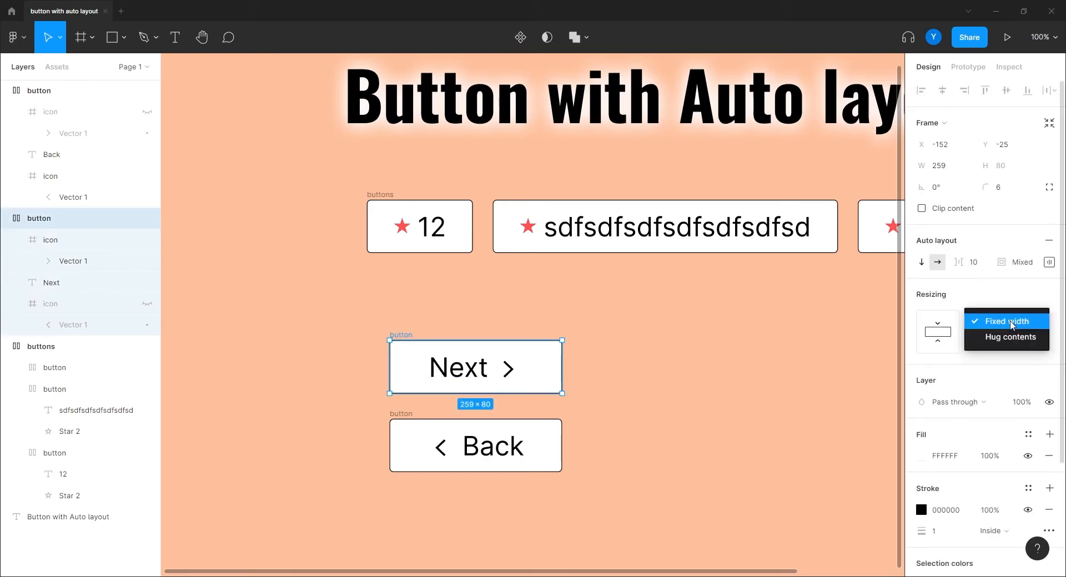
click(1012, 339)
click(405, 424)
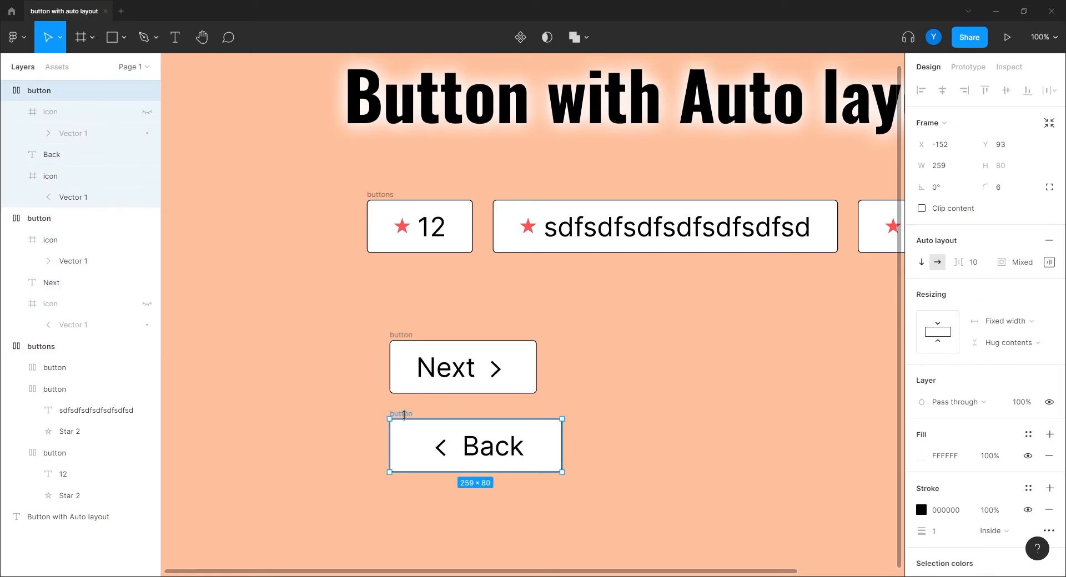
click(1008, 322)
click(1007, 338)
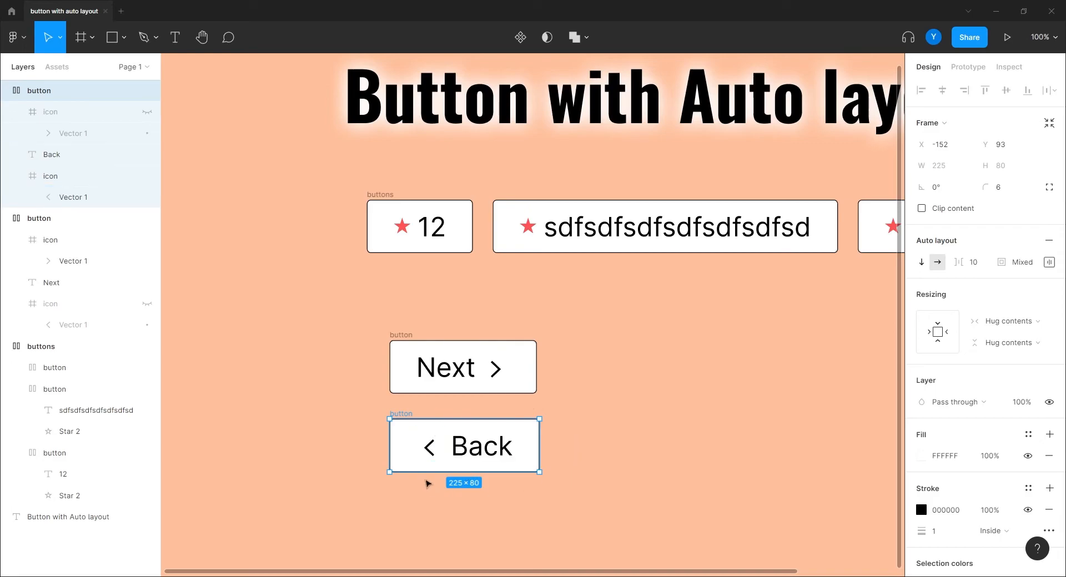
Inspect the individual padding and alignment settings of the "Back" button
click(1049, 262)
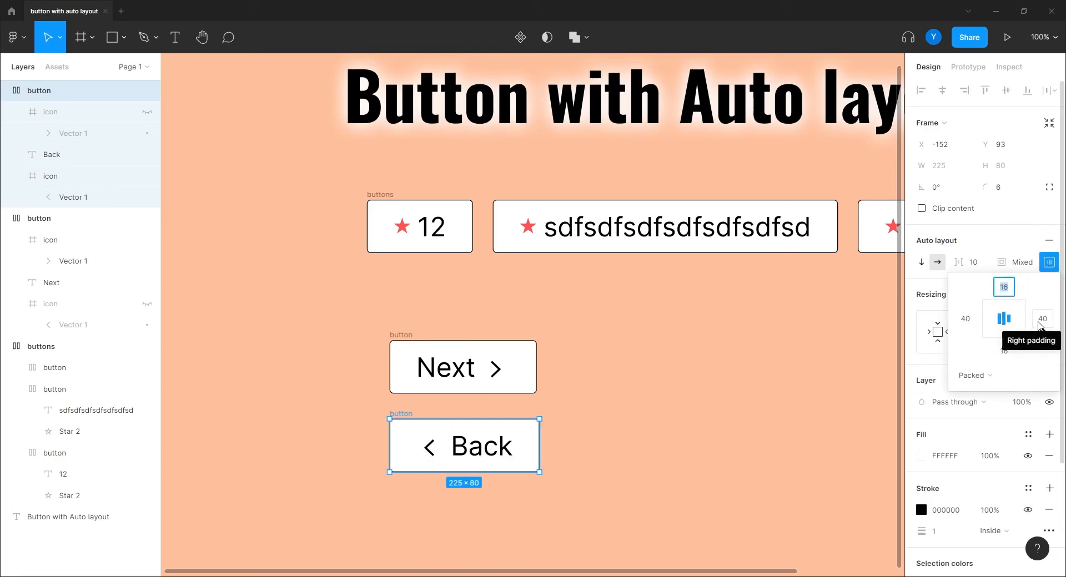
click(652, 342)
scroll(638, 426, down, 2)
scroll(638, 426, left, 1)
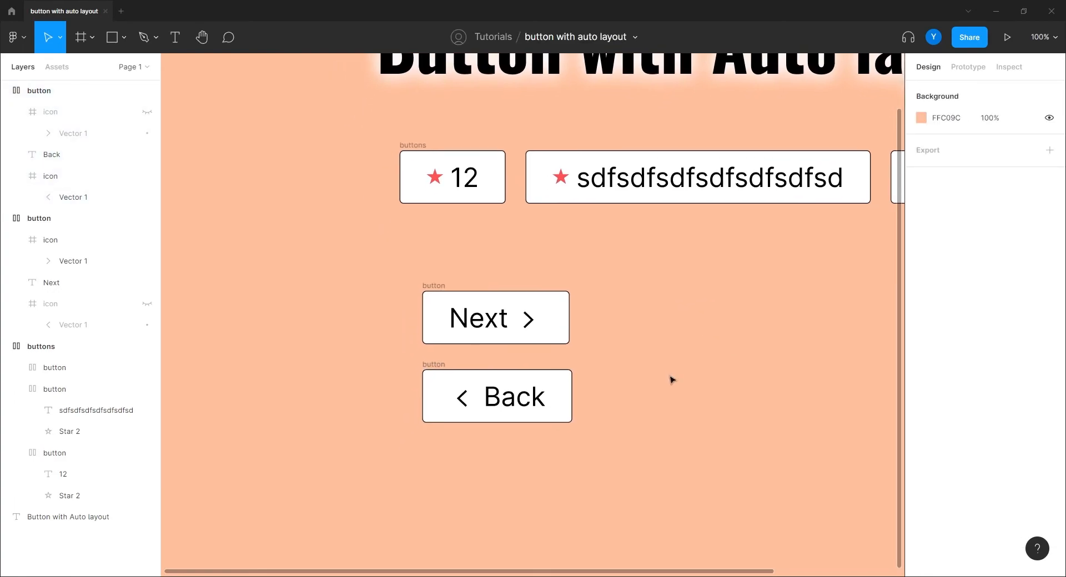
Move the "Next" and "Back" buttons together so their left edges line up with the row of star buttons above
drag(617, 262, 425, 373)
drag(434, 331, 410, 285)
click(613, 316)
drag(725, 408, 578, 438)
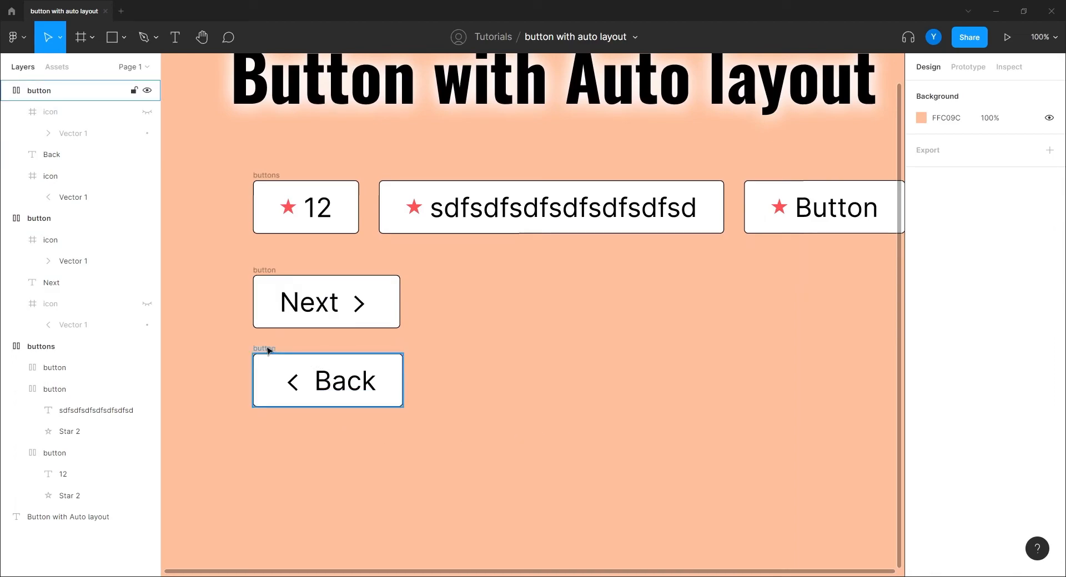
Place a copy of the "Back" button beside it at about X 295, Y 24 and change the copy's label to "12"
drag(267, 350, 589, 351)
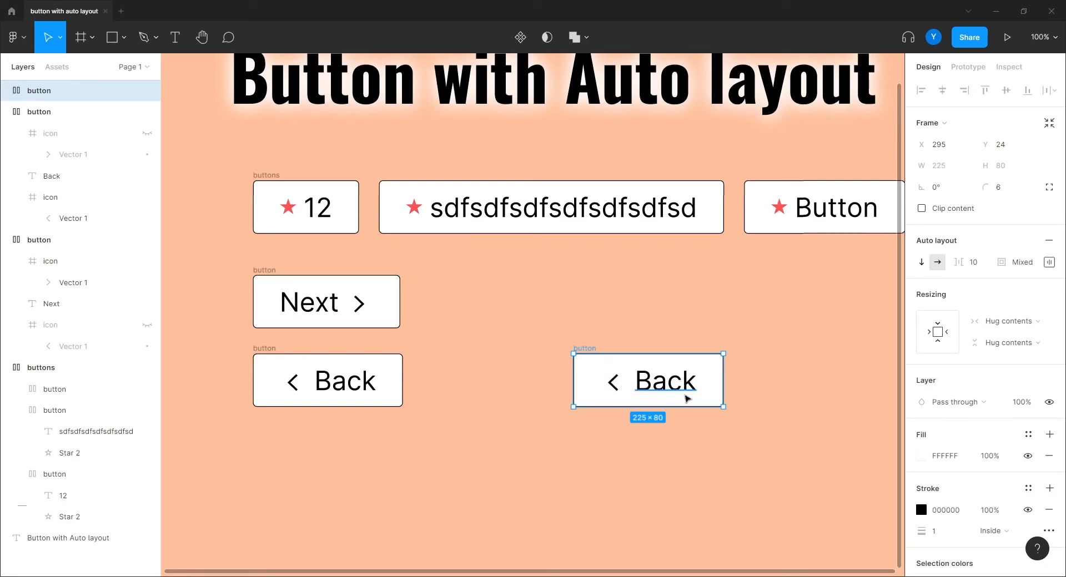
double_click(654, 390)
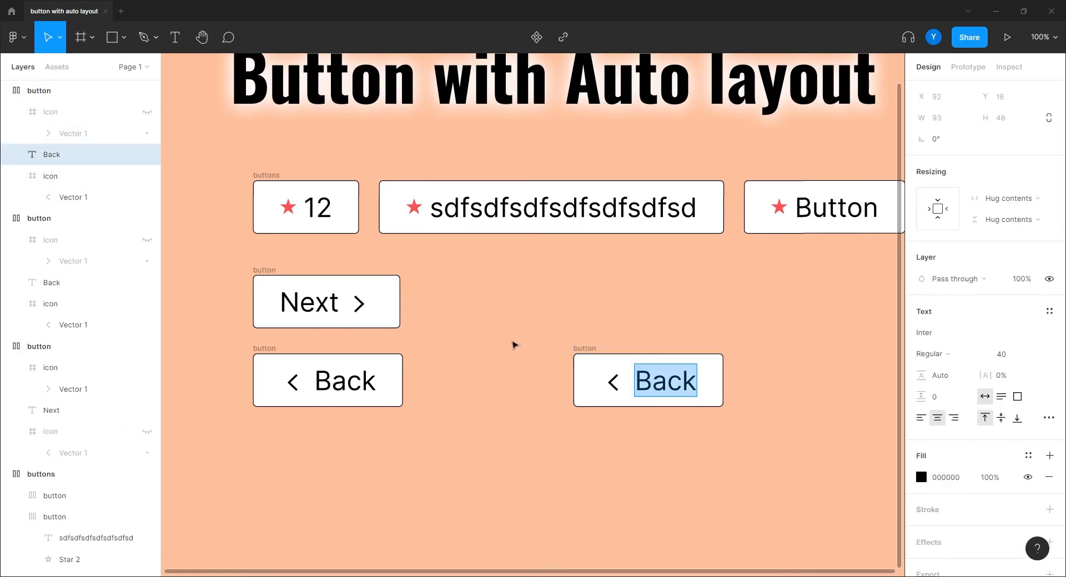
text(12)
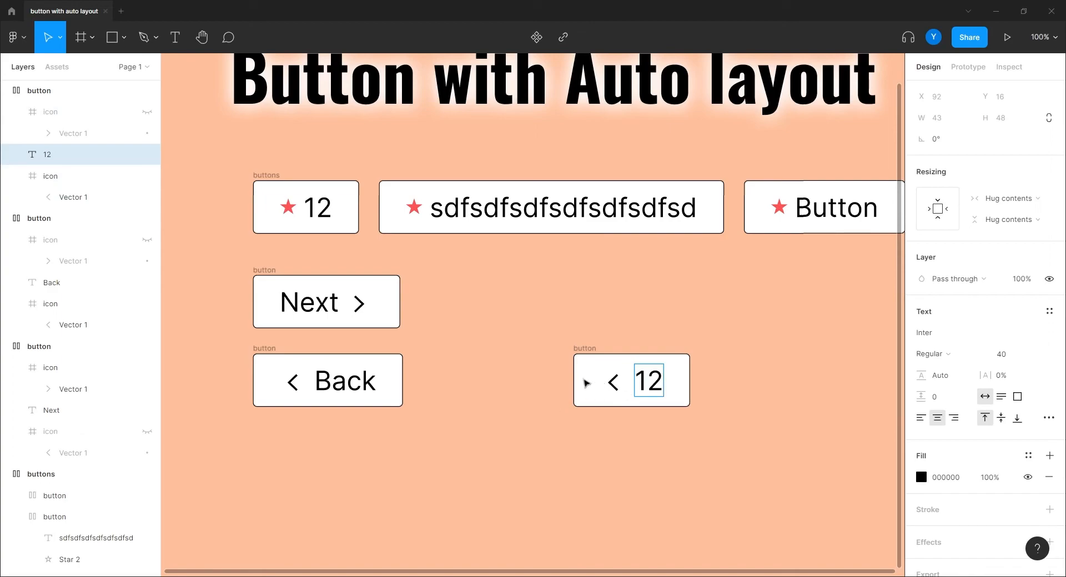
Widen the "12" chevron button to about 340 and replace its label with "sdfsdfsdfsdf"
click(586, 350)
drag(686, 388, 799, 389)
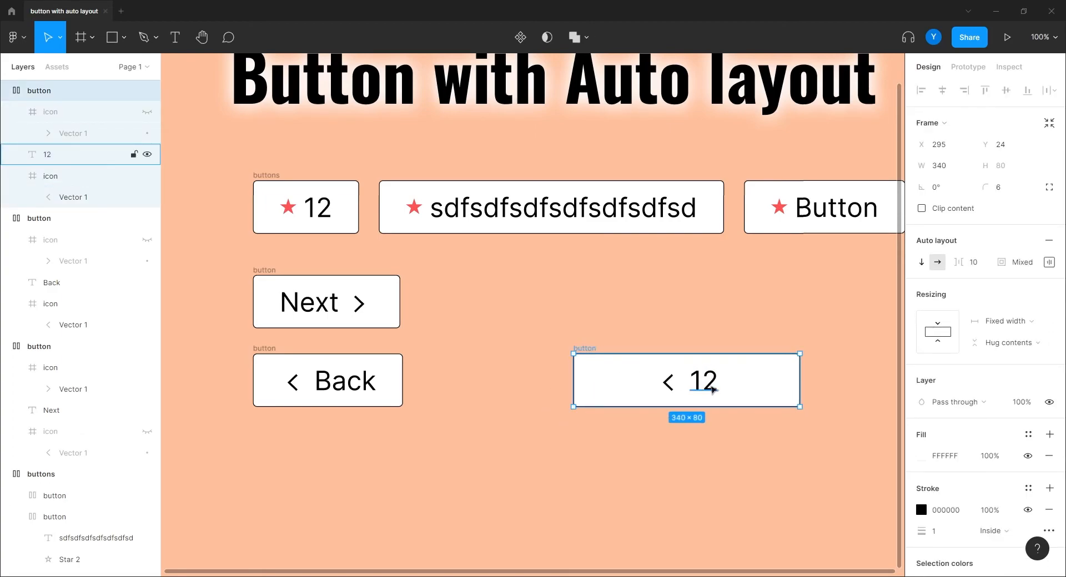
double_click(713, 387)
text(sdfsdfsdfsdf)
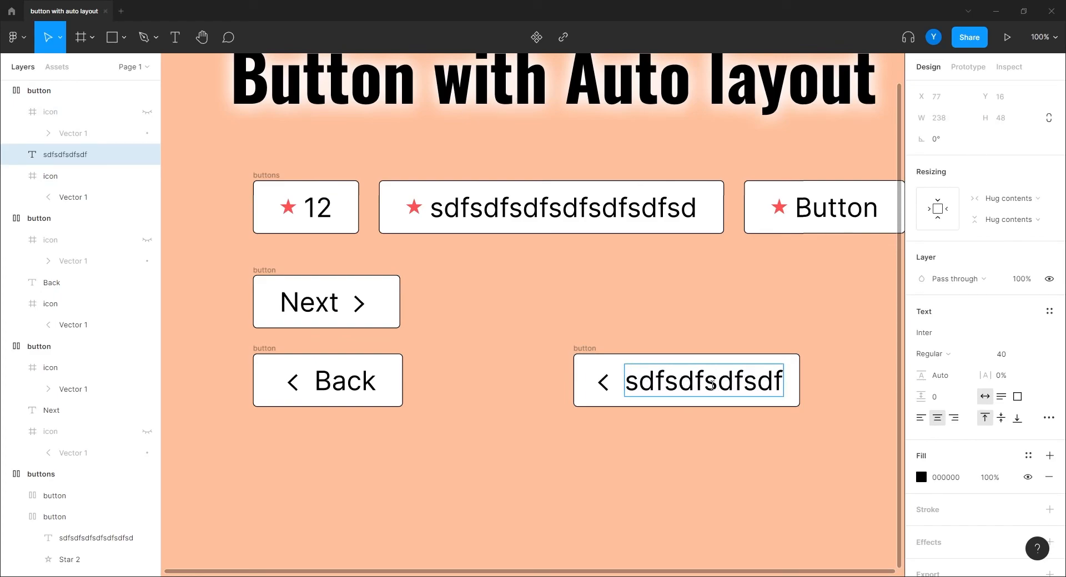
key(Escape)
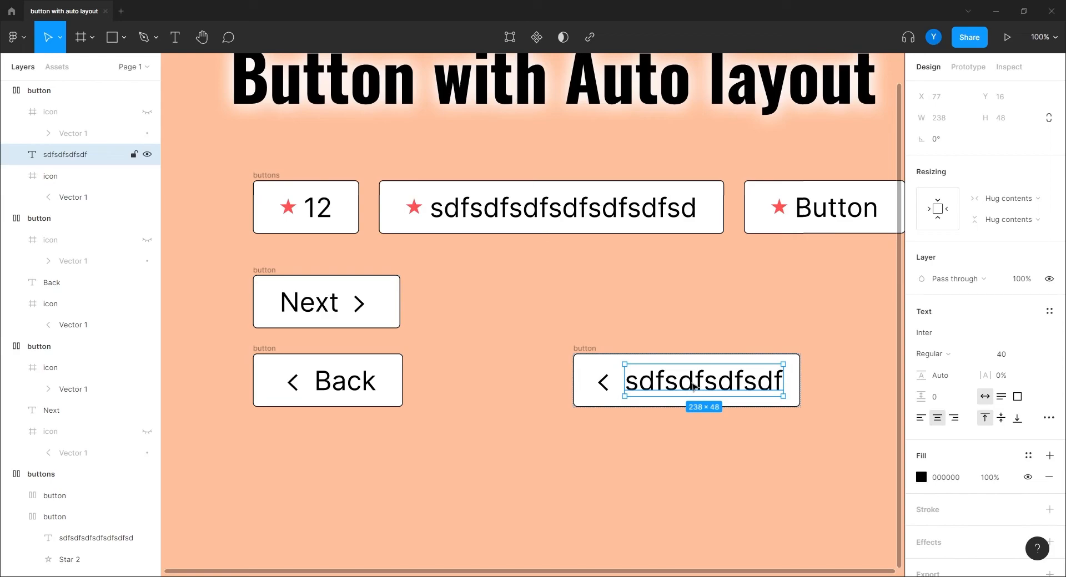
click(609, 478)
Move the chevron icon after the "sdfsdfsdfsdf" label and flip its vector horizontally so it points right
click(603, 383)
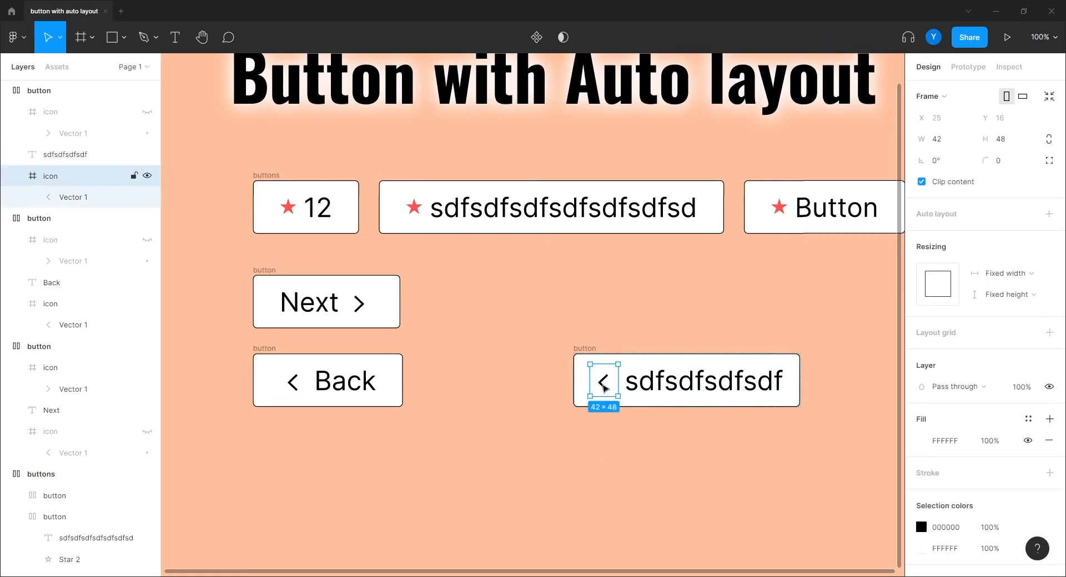
drag(603, 383, 758, 386)
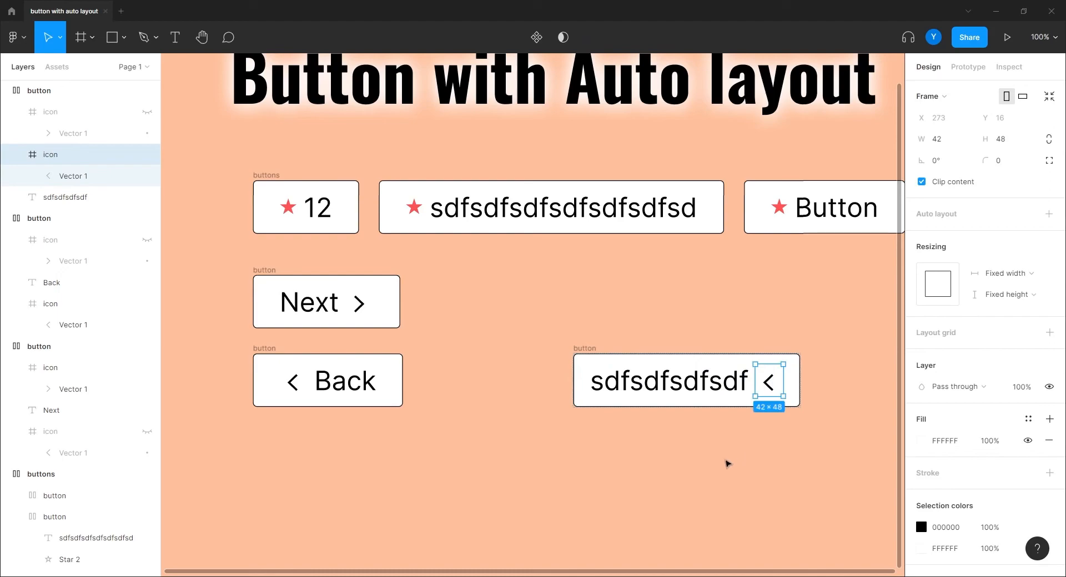
double_click(769, 385)
key(shift+h)
click(710, 469)
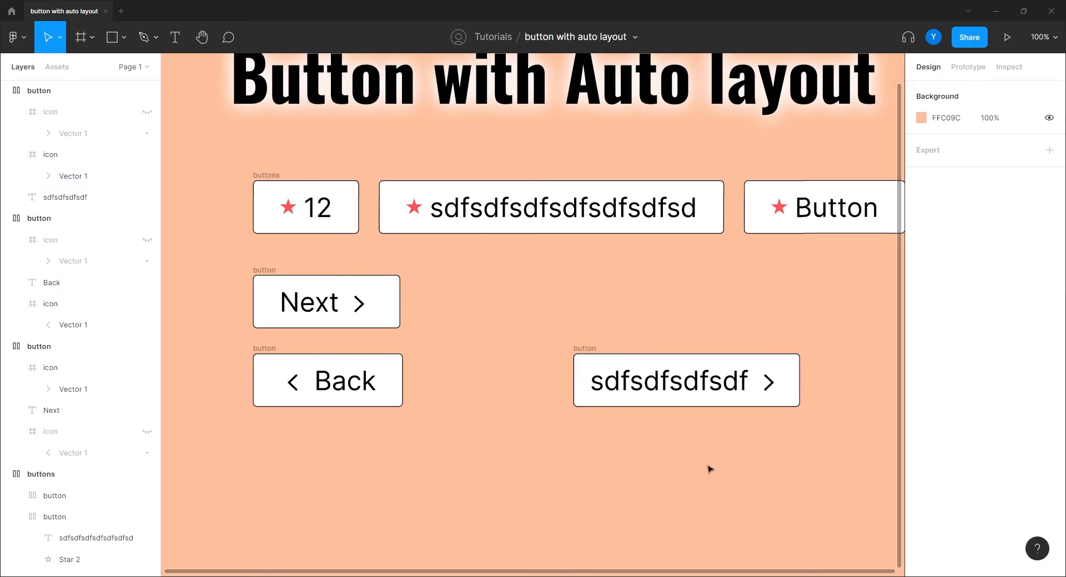
Replace the "sdfsdfsdfsdf" label of the widened button with "Send"
click(680, 385)
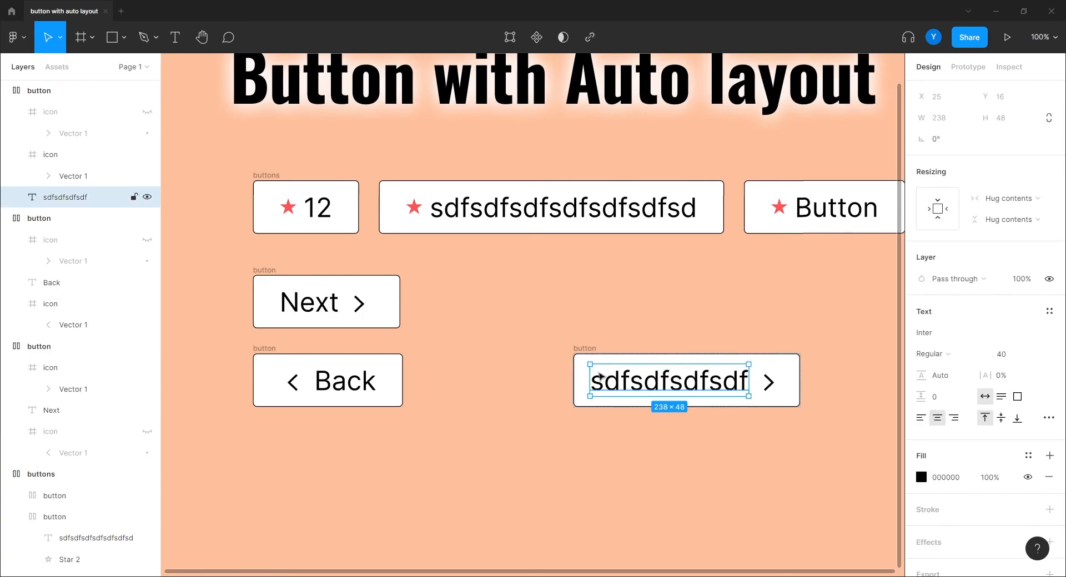
key(Return)
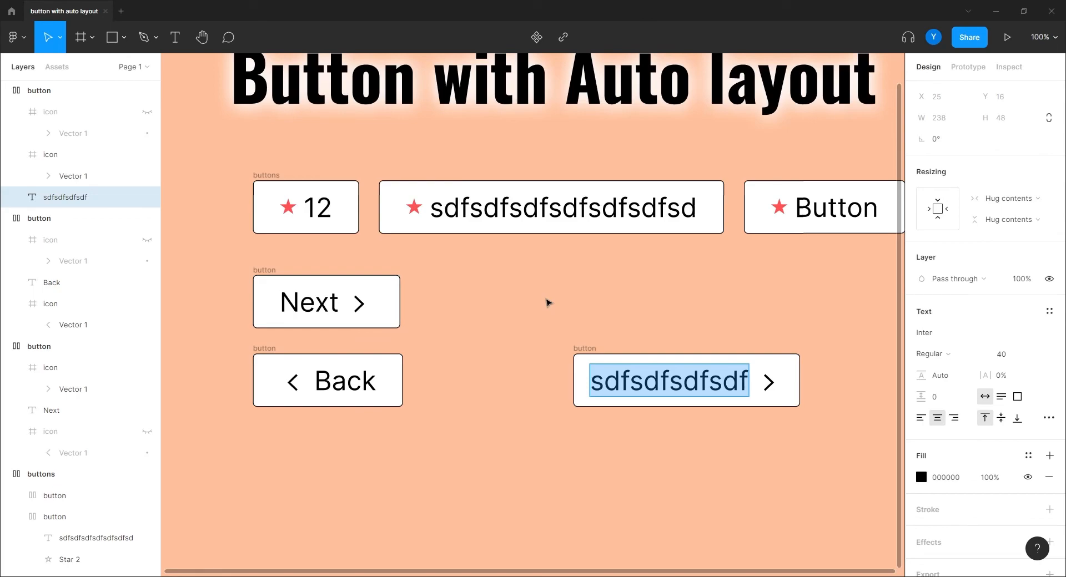
key(Escape)
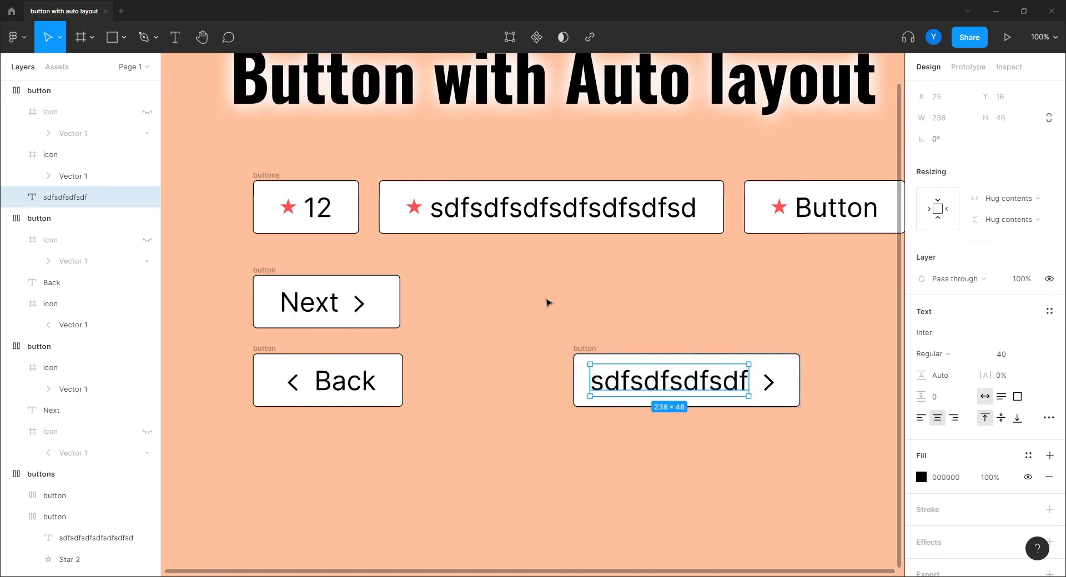
double_click(675, 384)
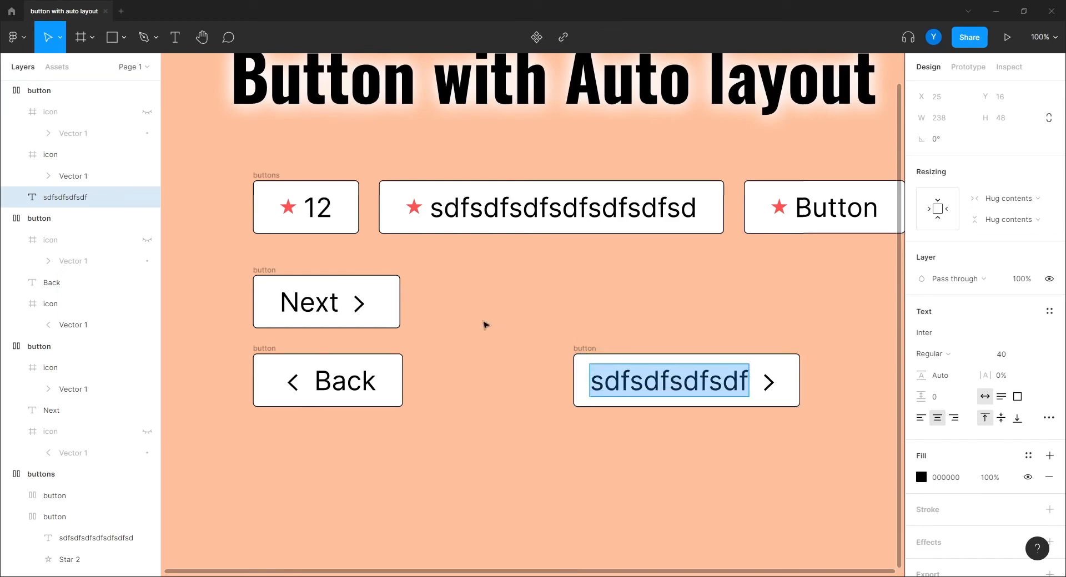
text(Send)
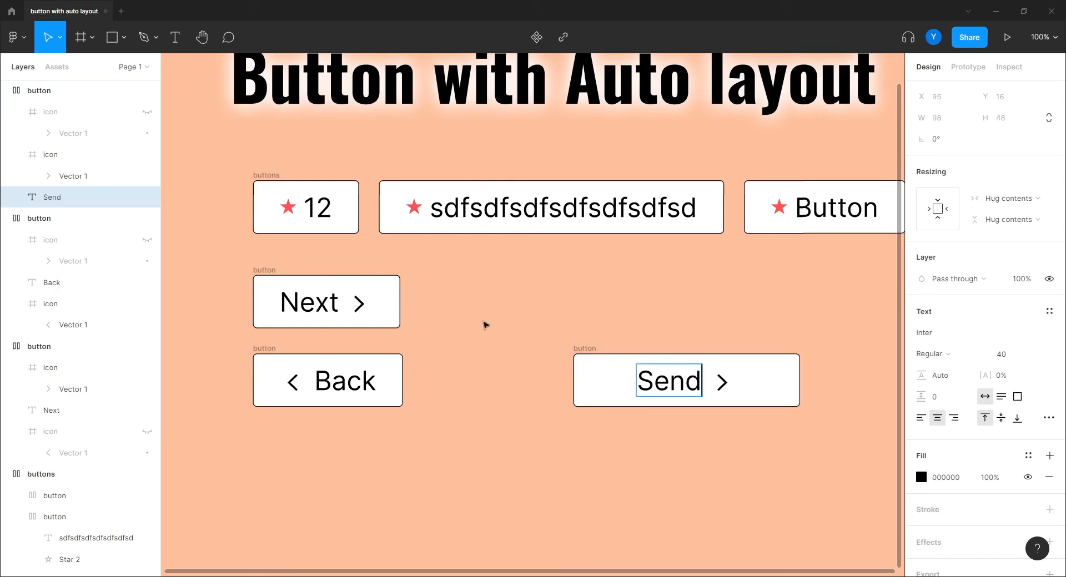
key(Escape)
click(620, 456)
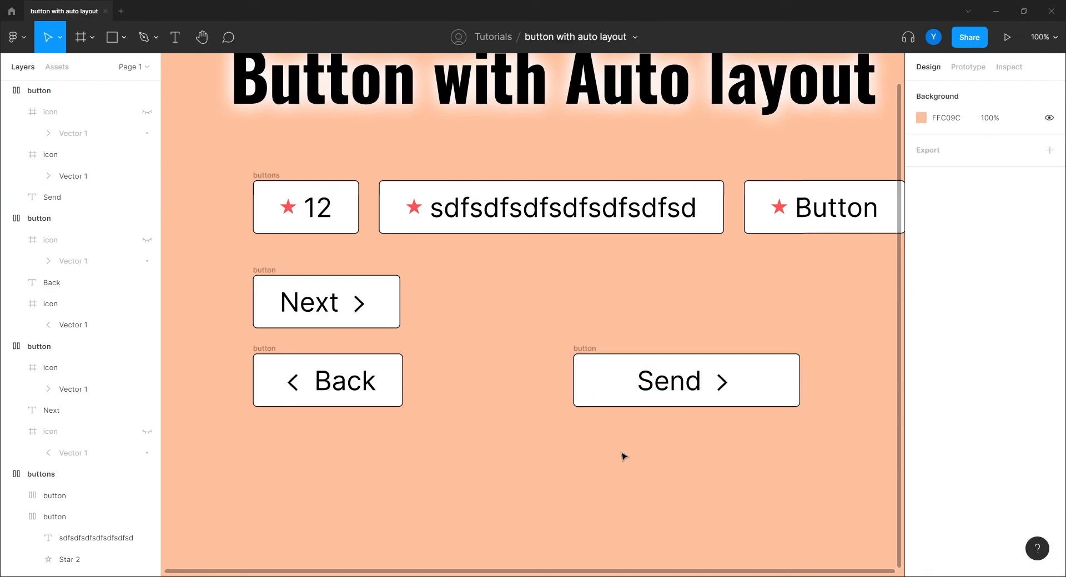
Remove auto layout from the "Send" button and move its chevron icon away from the label to about X 259
click(584, 350)
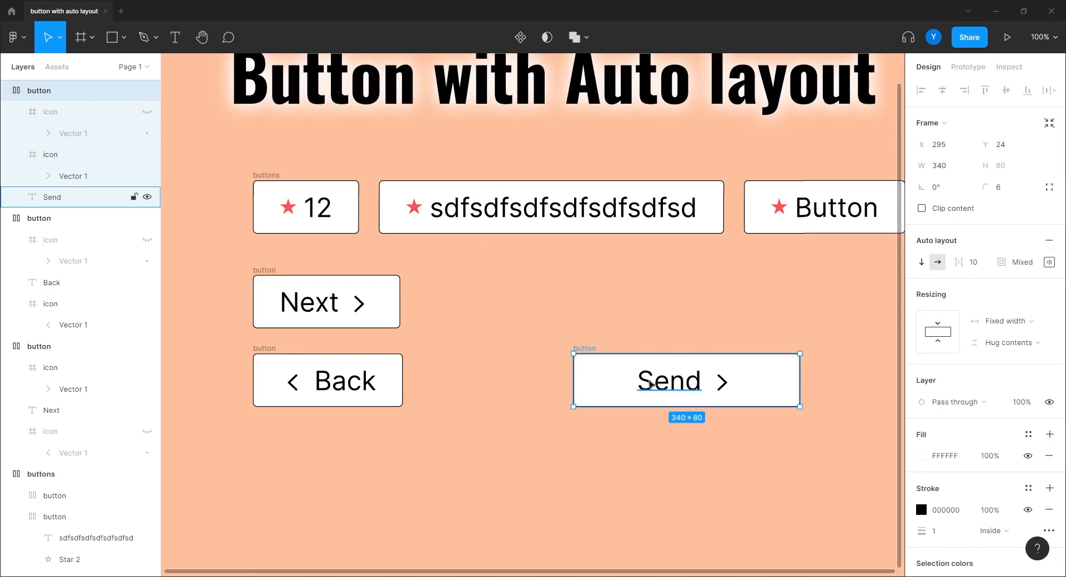
right_click(641, 384)
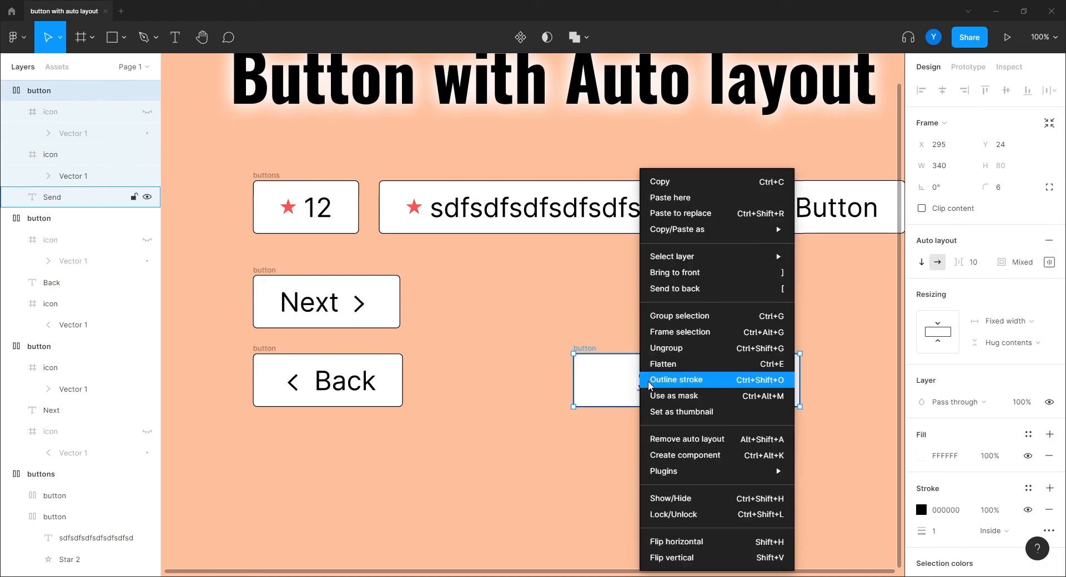
click(667, 440)
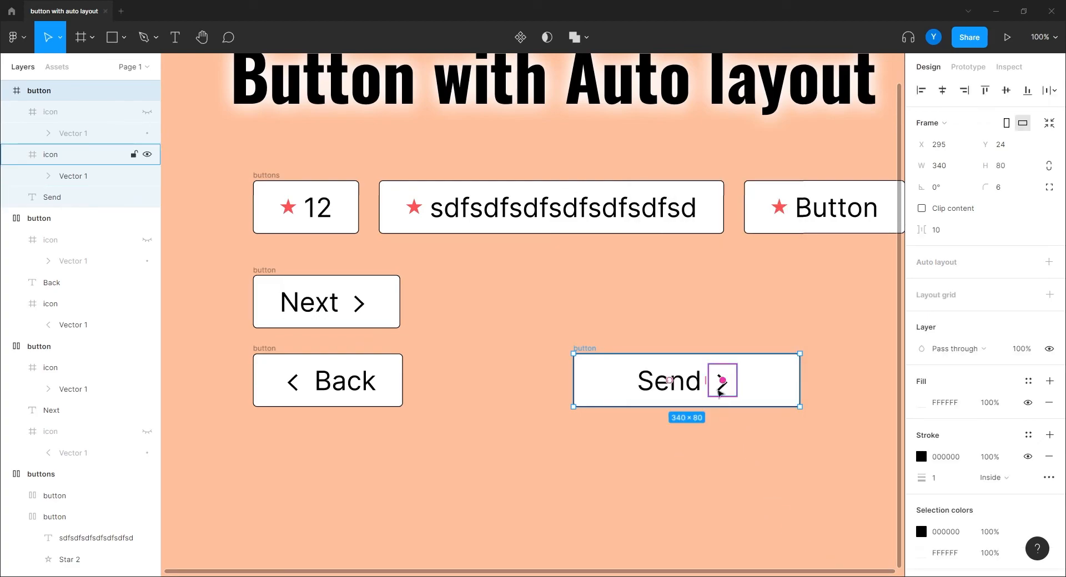
click(536, 466)
click(719, 389)
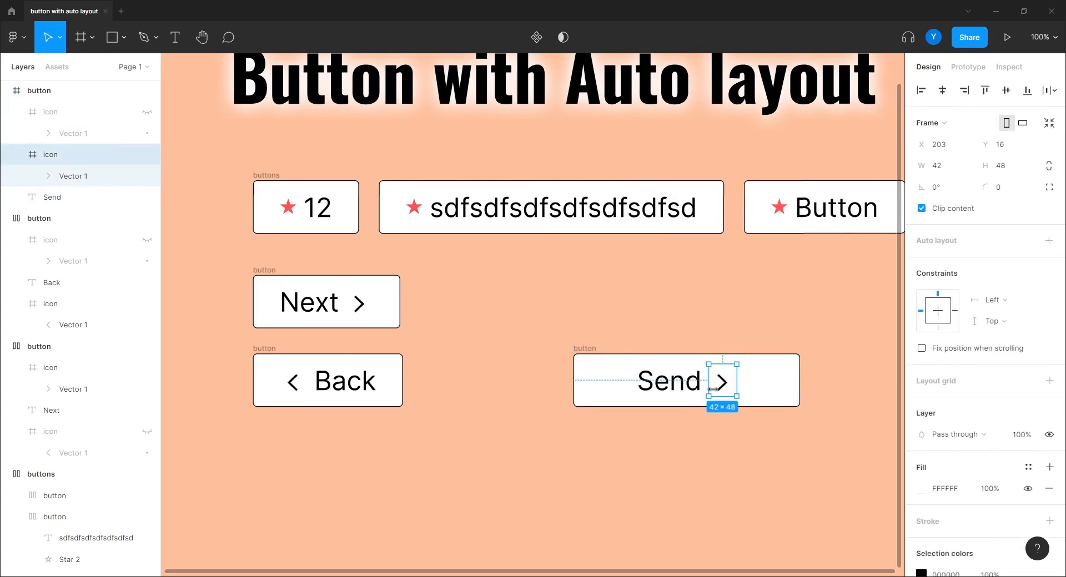
drag(723, 389, 756, 387)
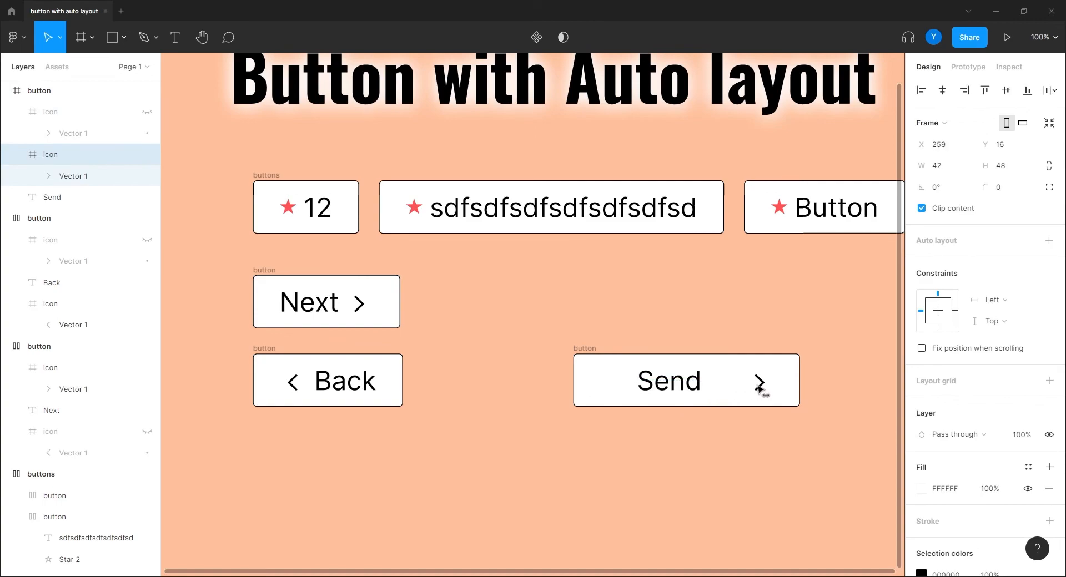
Test the label of the button without auto layout with the text "Go" and replace that with "asdasdas"
double_click(669, 382)
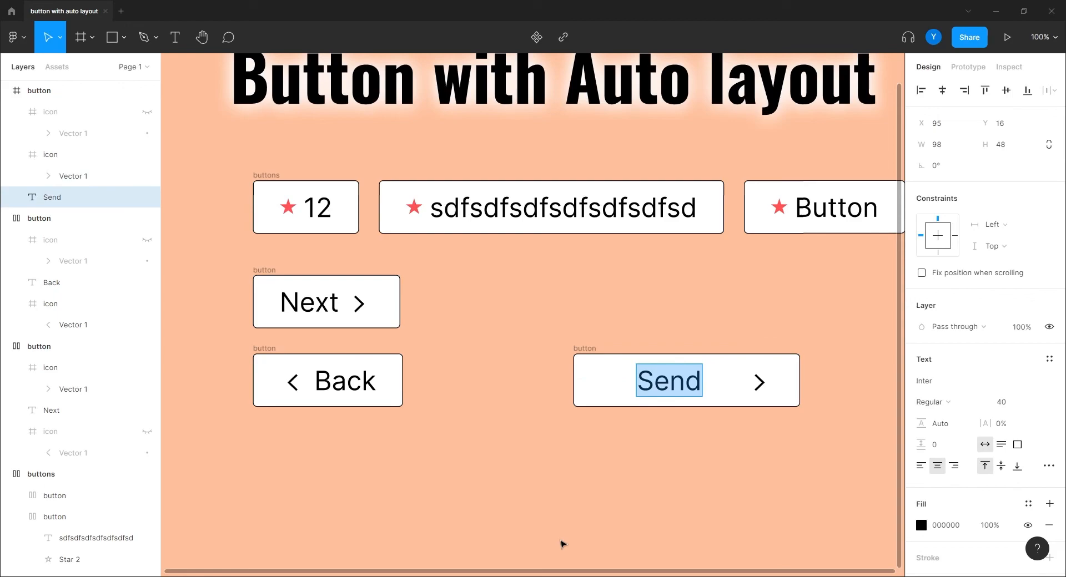
text(Go)
double_click(674, 389)
text(asdasdas)
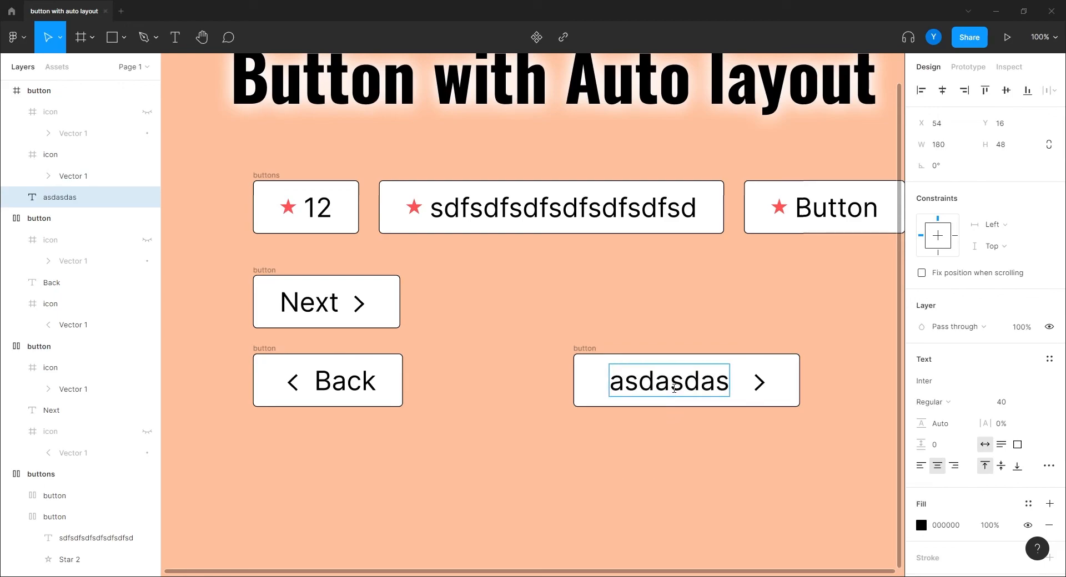
key(Escape)
click(667, 478)
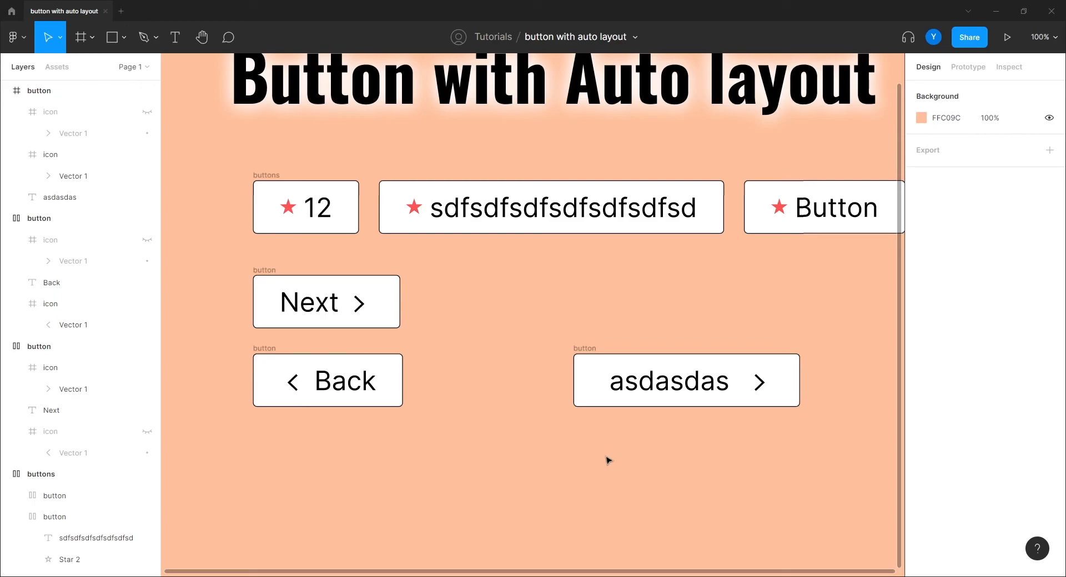
key(ctrl+minus)
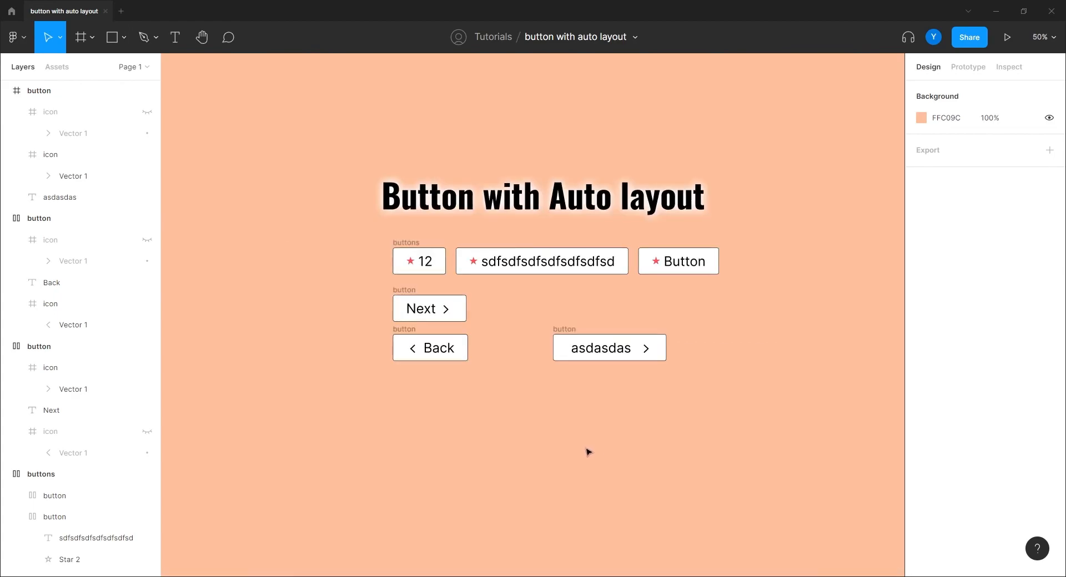